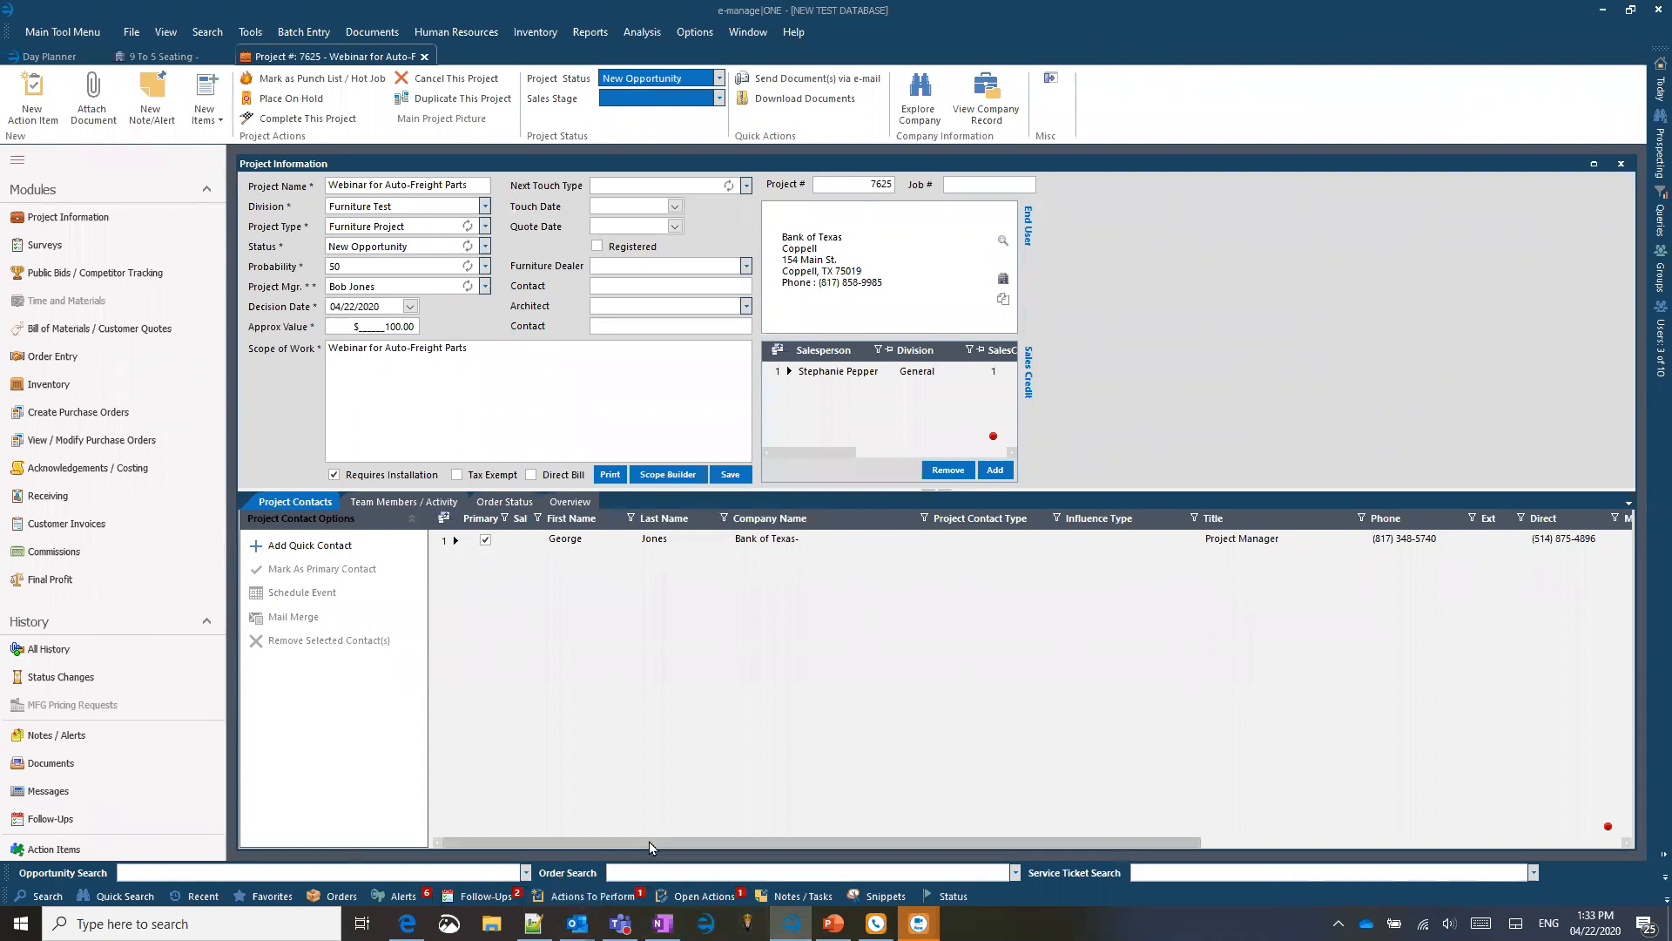
Step: Open the 9 To 5 Seating vendor record and turn off its Vendor Charges Freight option
{"action": "left_click", "coordinate": [580, 542]}
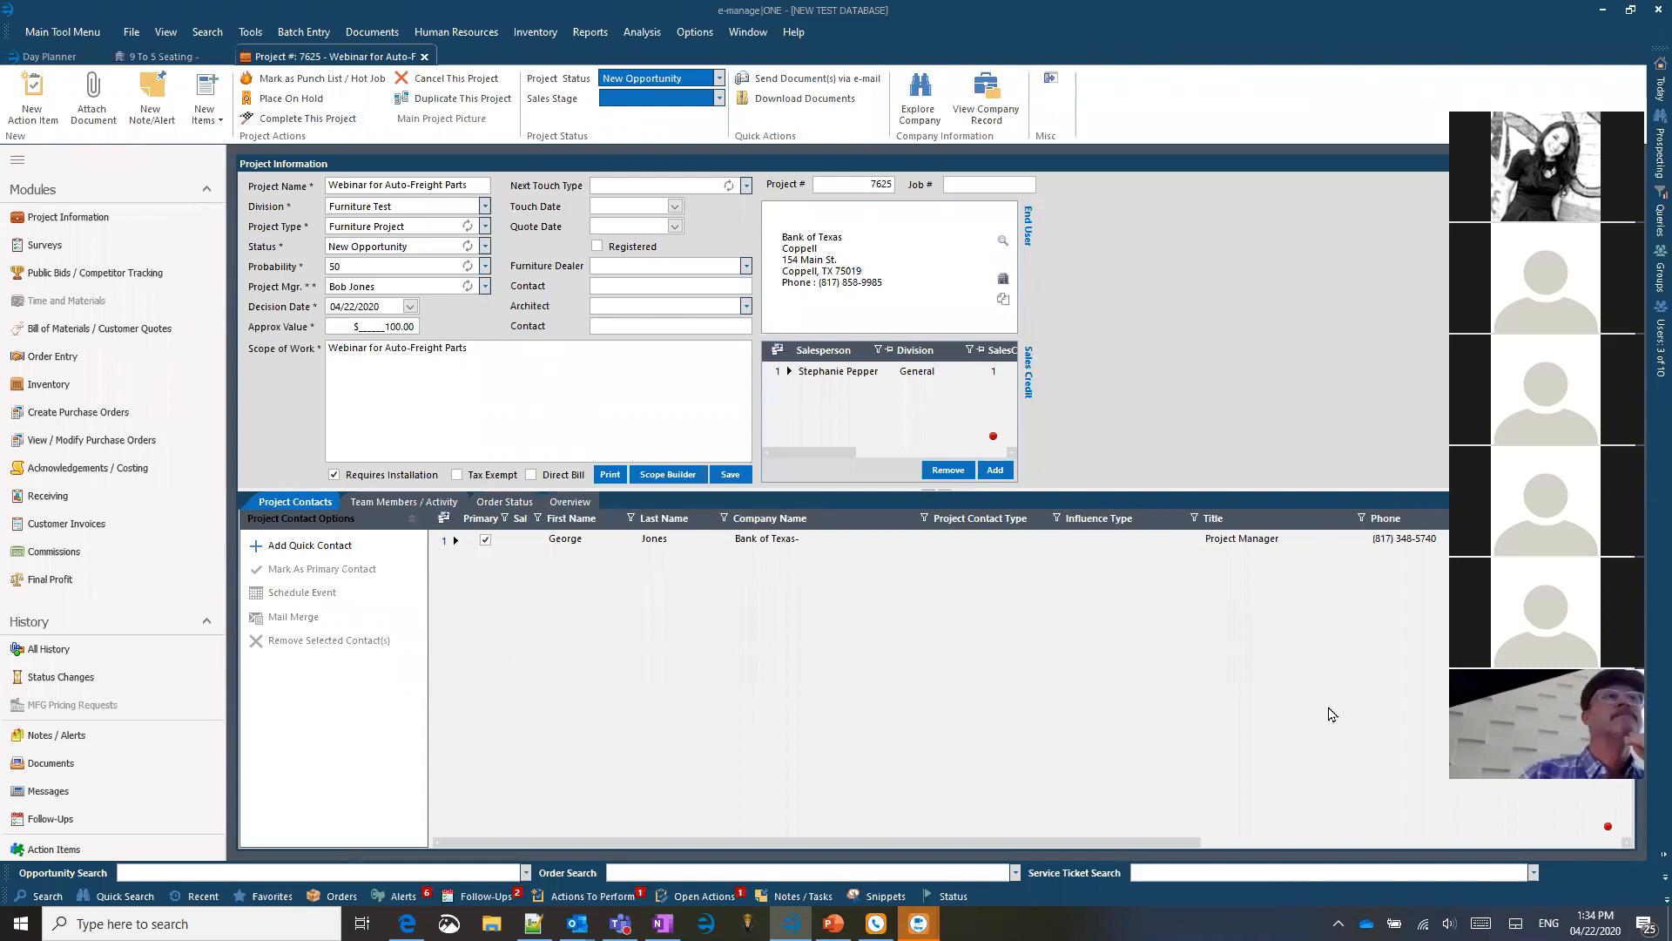
{"action": "left_click", "coordinate": [160, 57]}
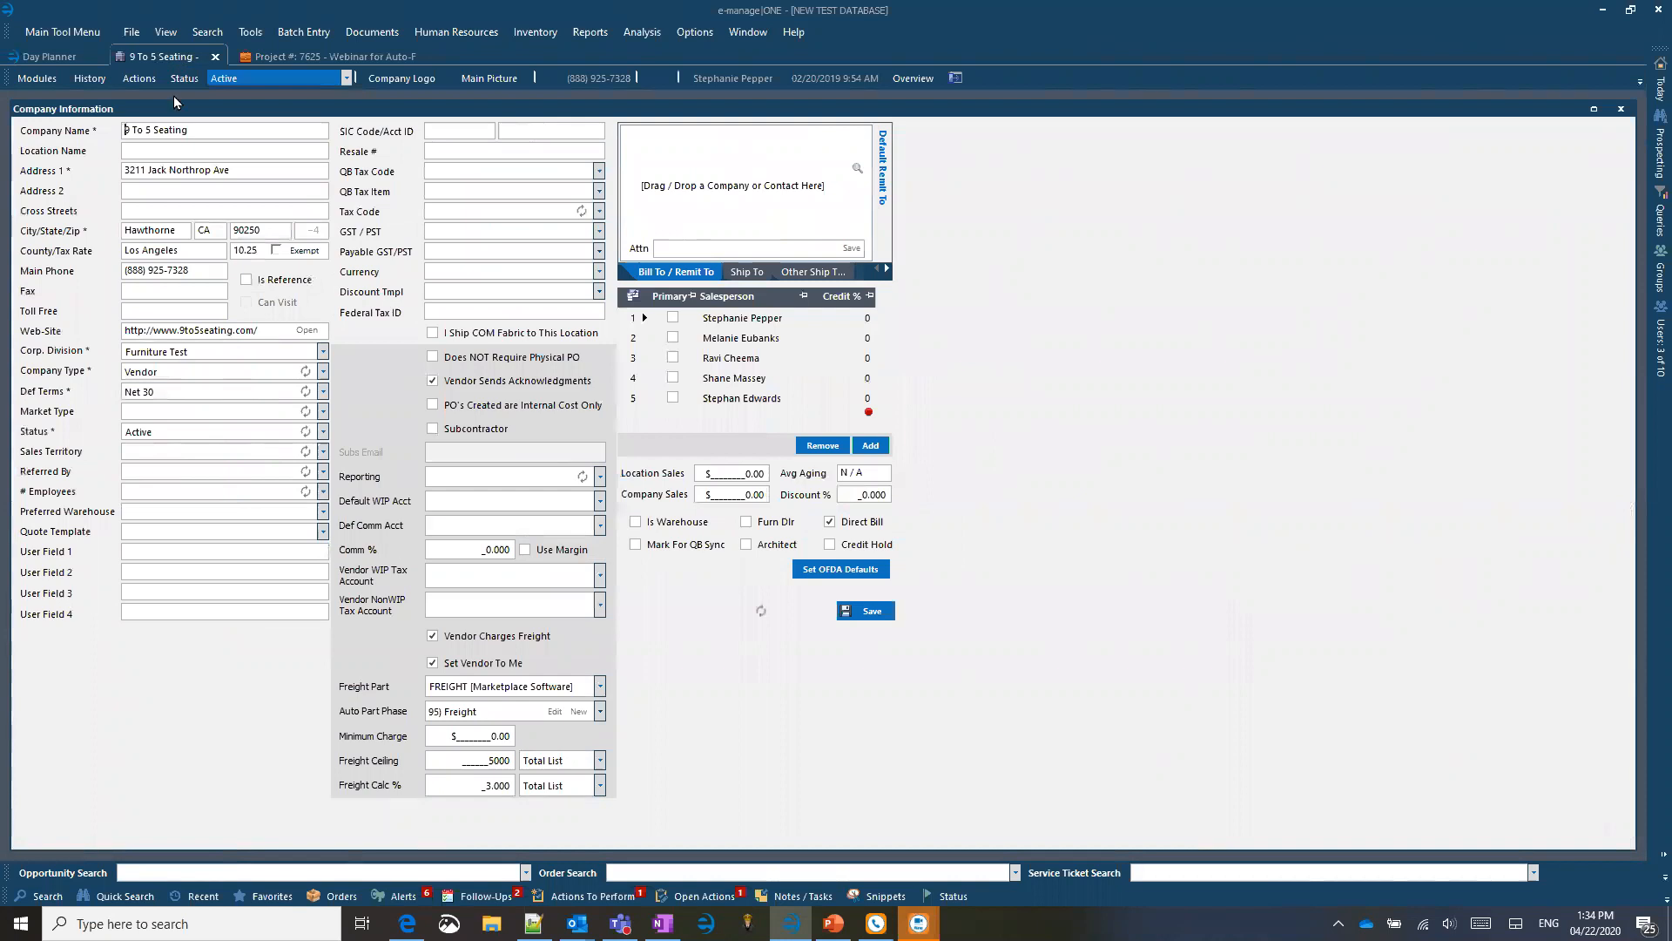
{"action": "left_click_drag", "start_coordinate": [203, 129], "coordinate": [76, 148]}
{"action": "left_click", "coordinate": [214, 128]}
{"action": "left_click", "coordinate": [39, 897]}
{"action": "left_click", "coordinate": [433, 662]}
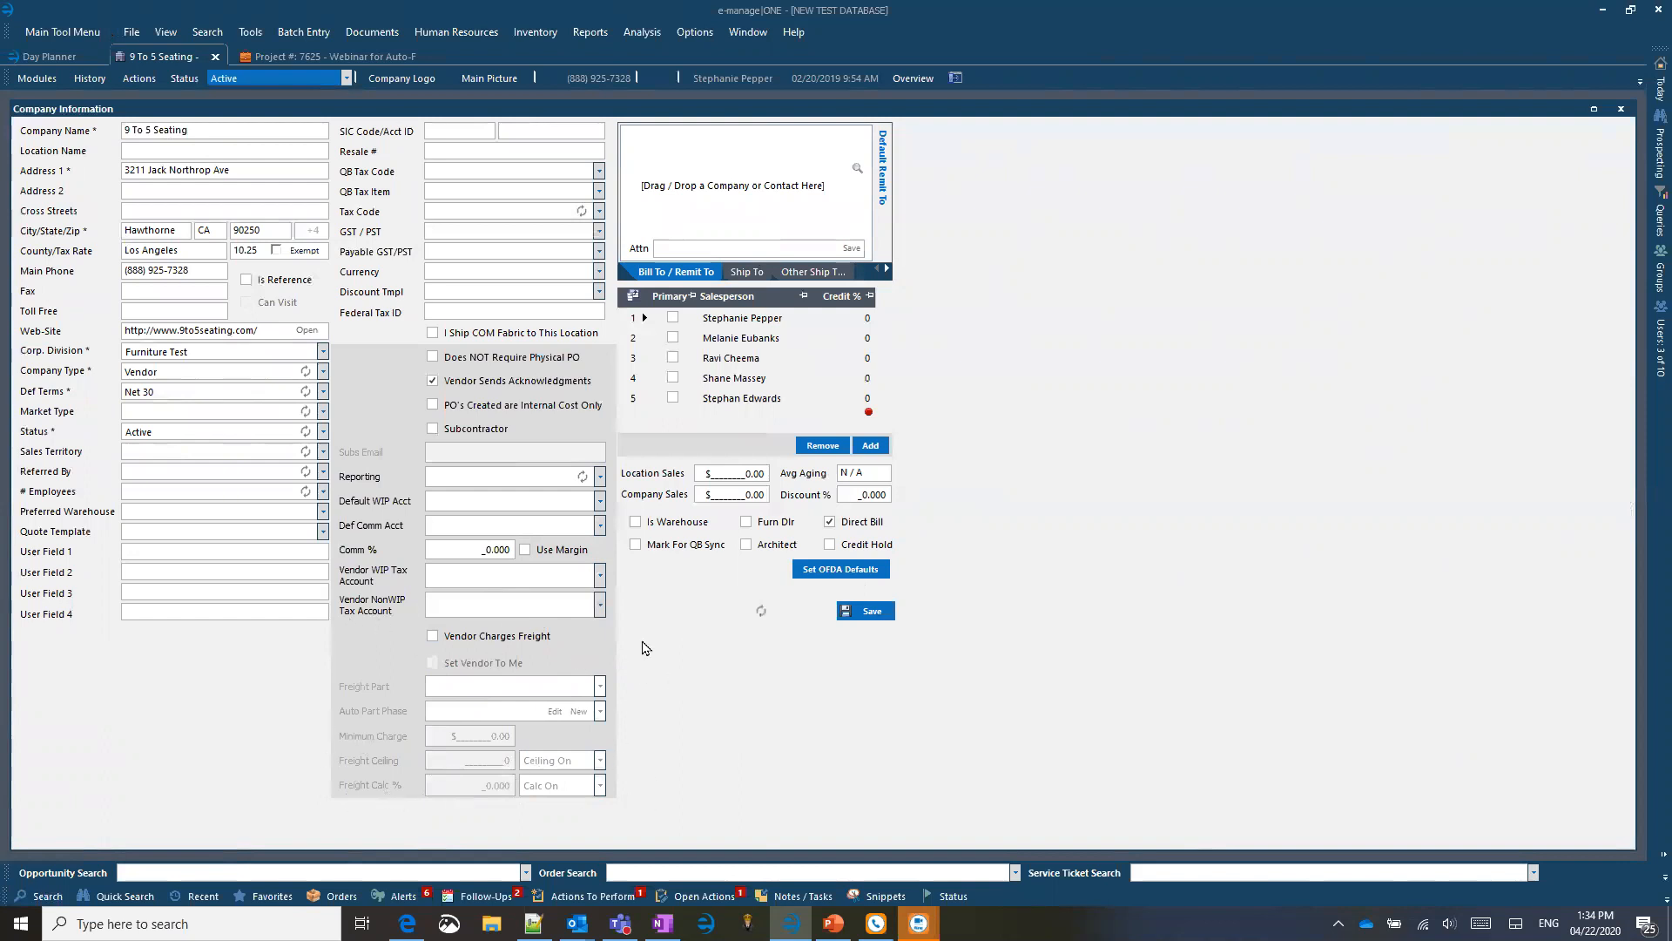
Step: Enable Vendor Charges Freight with Set Vendor To Me, and choose FREIGHT [Marketplace Software] as the freight part
{"action": "left_click", "coordinate": [434, 636]}
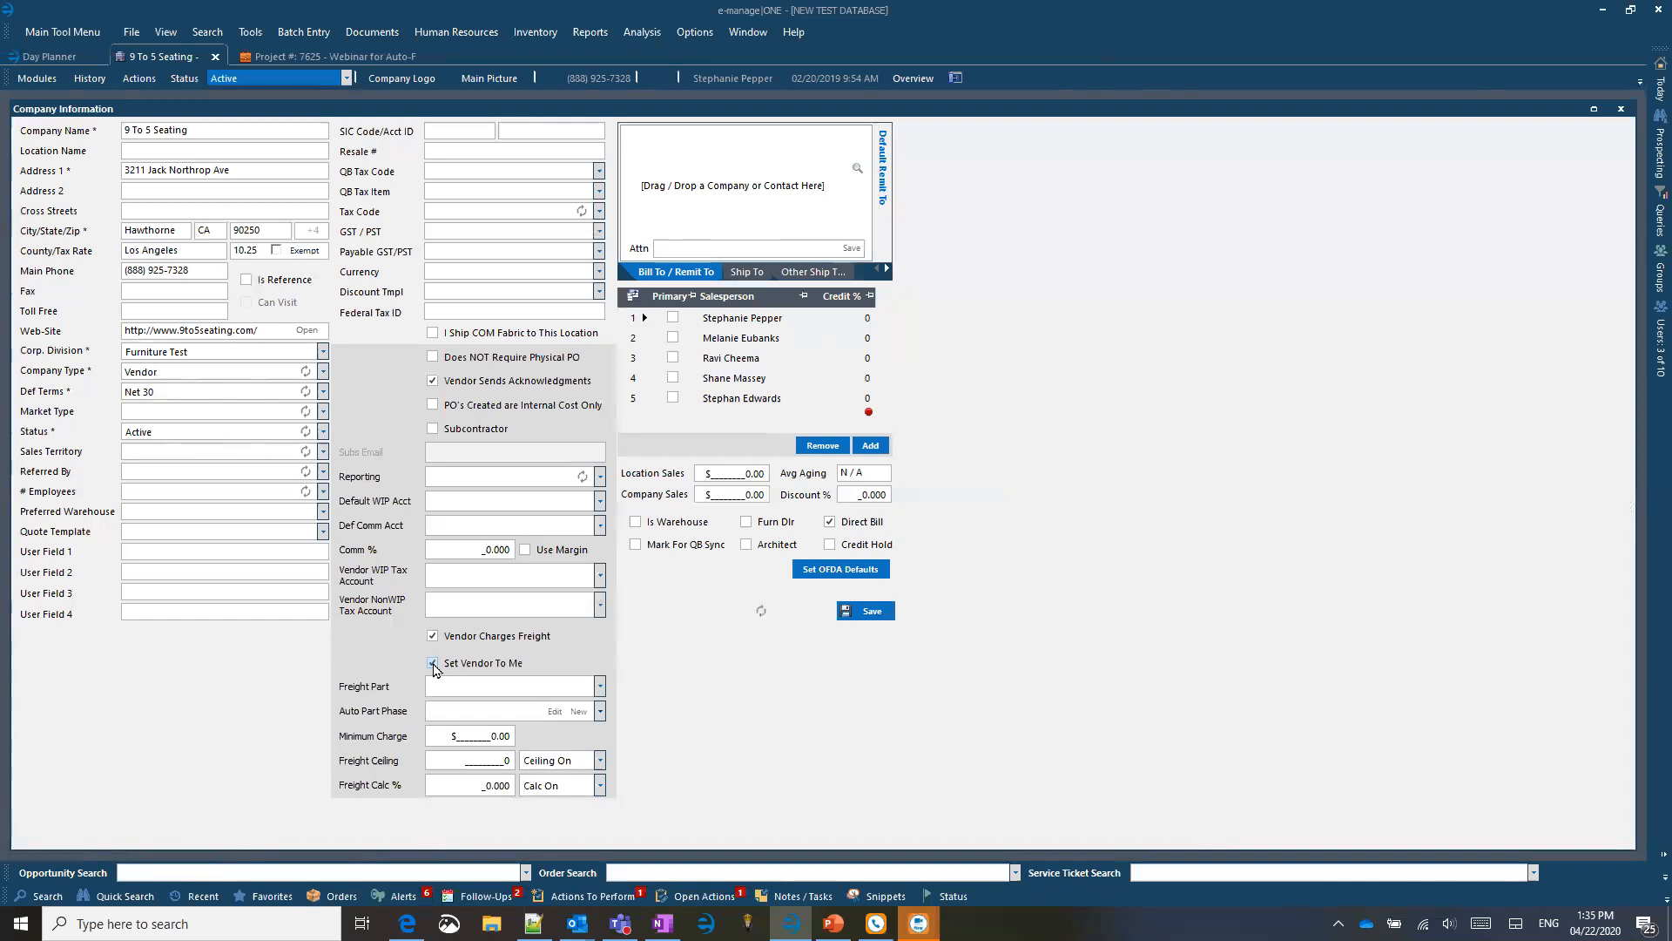
{"action": "left_click", "coordinate": [599, 690]}
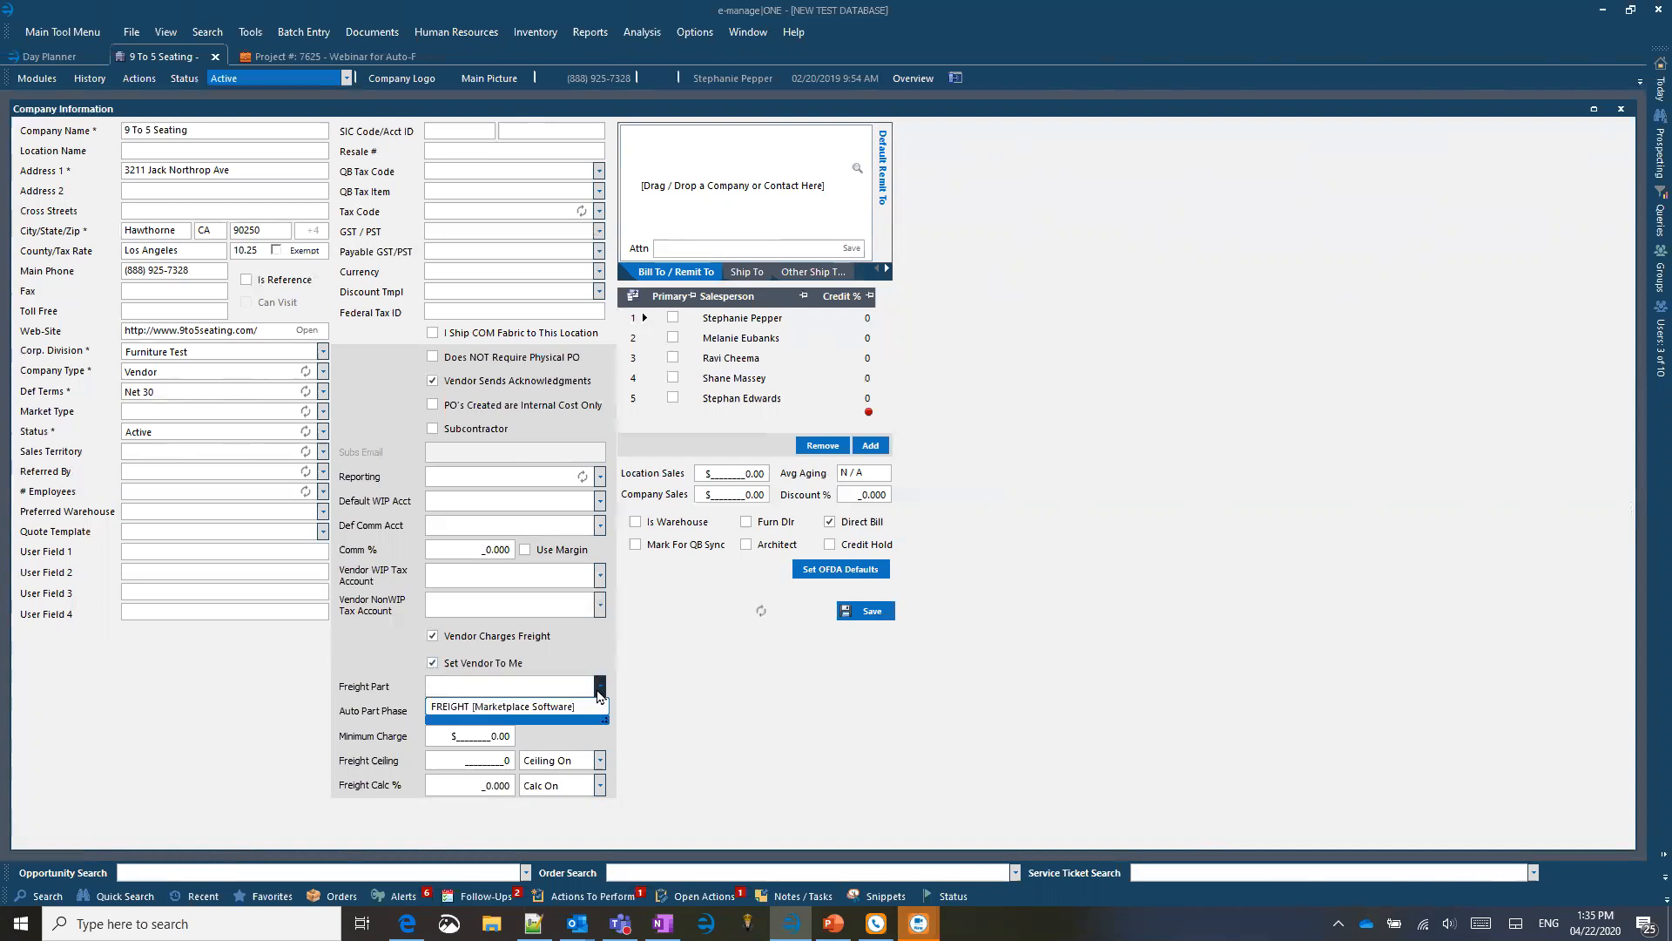
{"action": "left_click", "coordinate": [461, 705]}
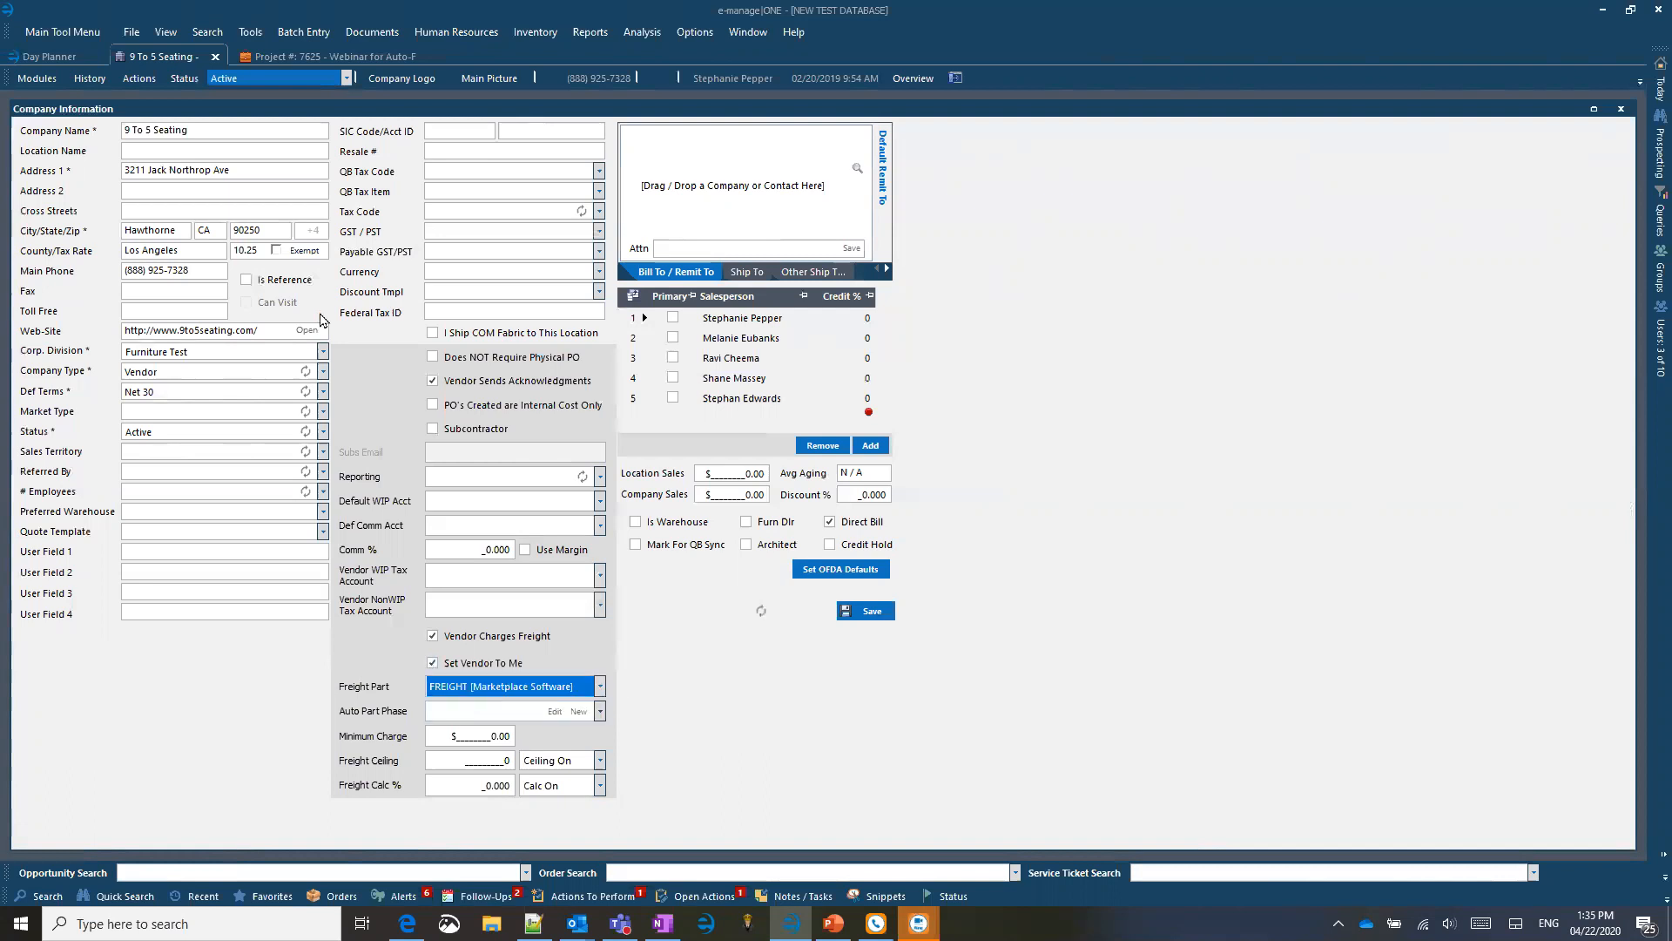
{"action": "left_click", "coordinate": [183, 132]}
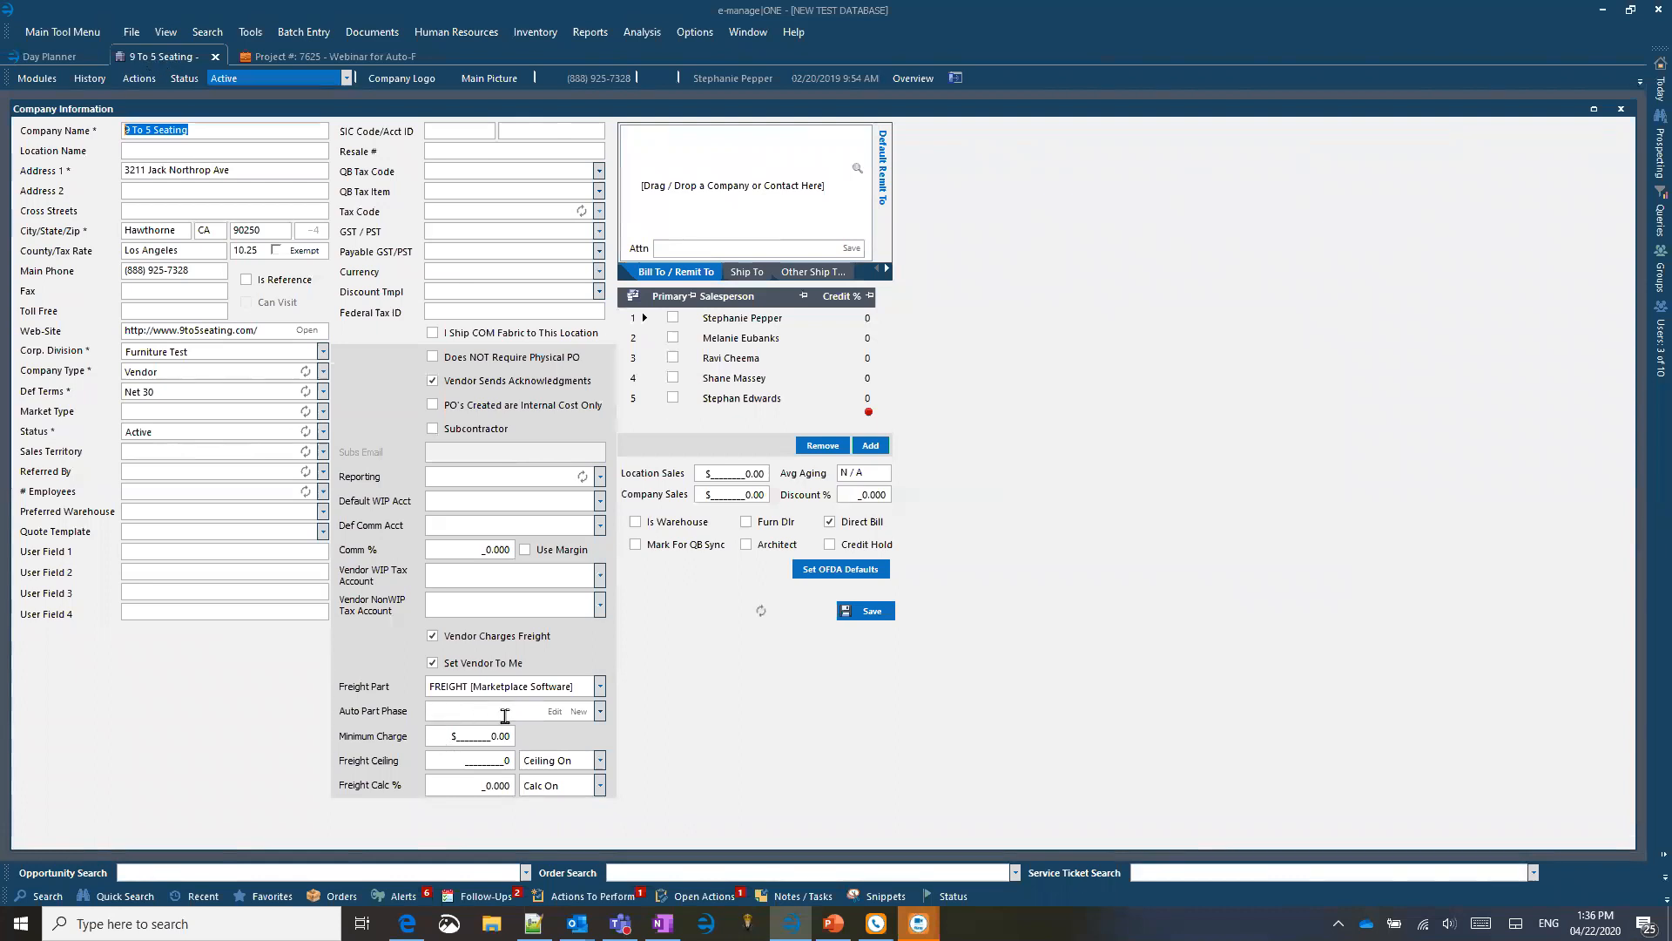
Step: Start a new auto part phase and name it "95) Freight"
{"action": "left_click", "coordinate": [600, 712]}
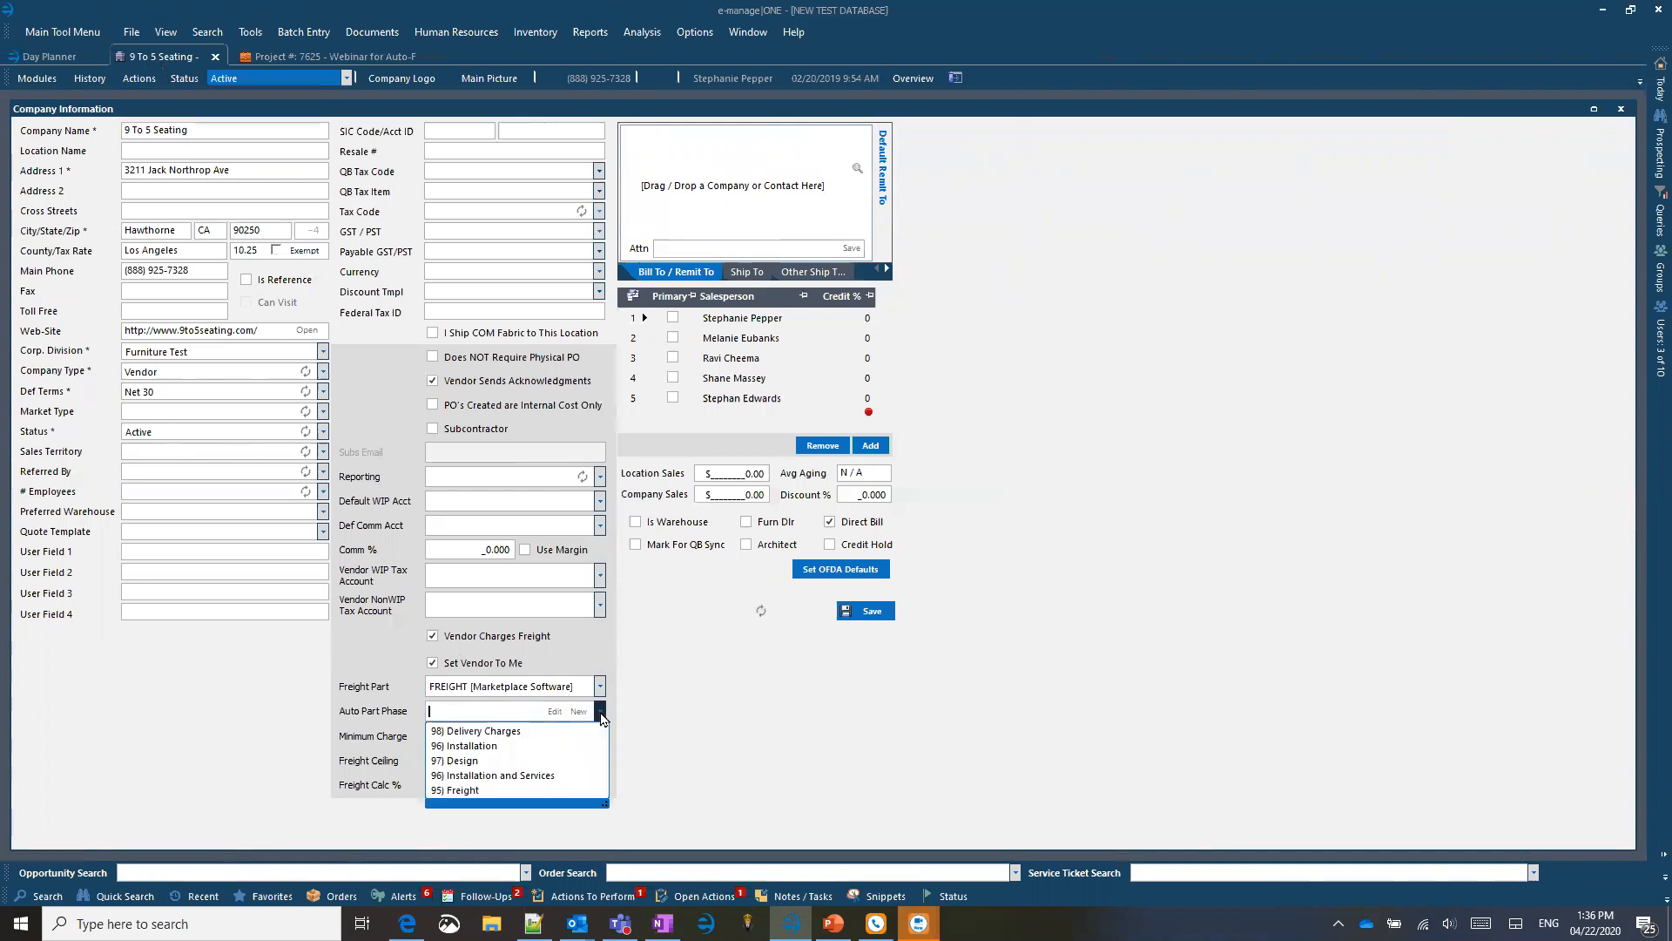
{"action": "left_click", "coordinate": [601, 716]}
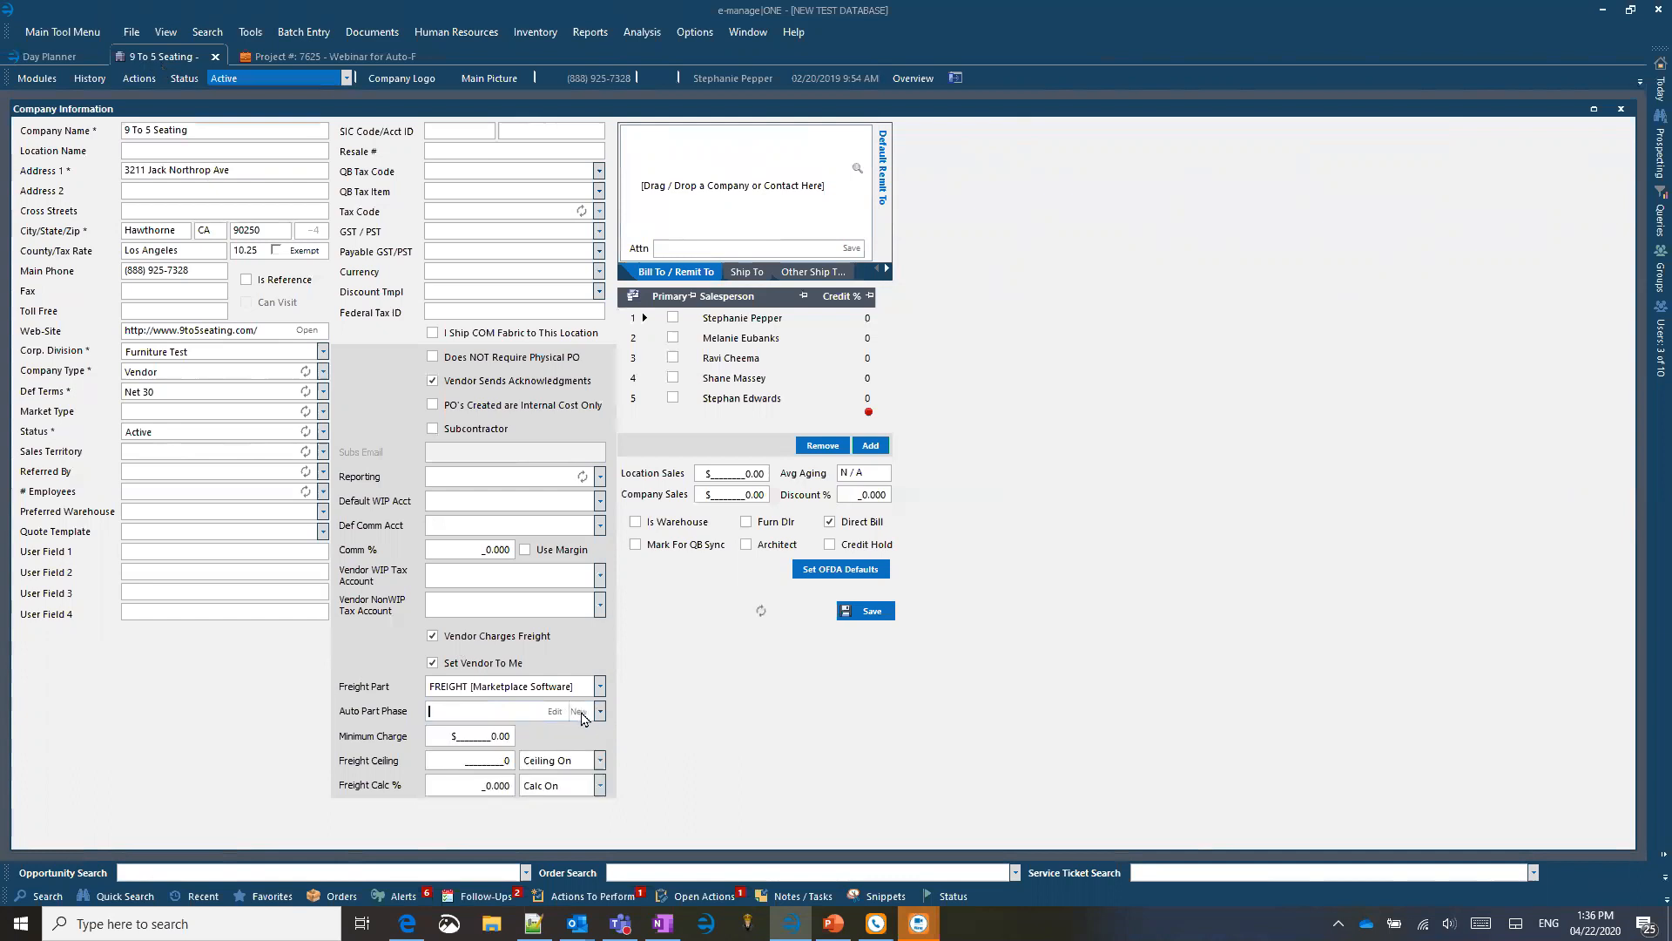
{"action": "left_click", "coordinate": [579, 711]}
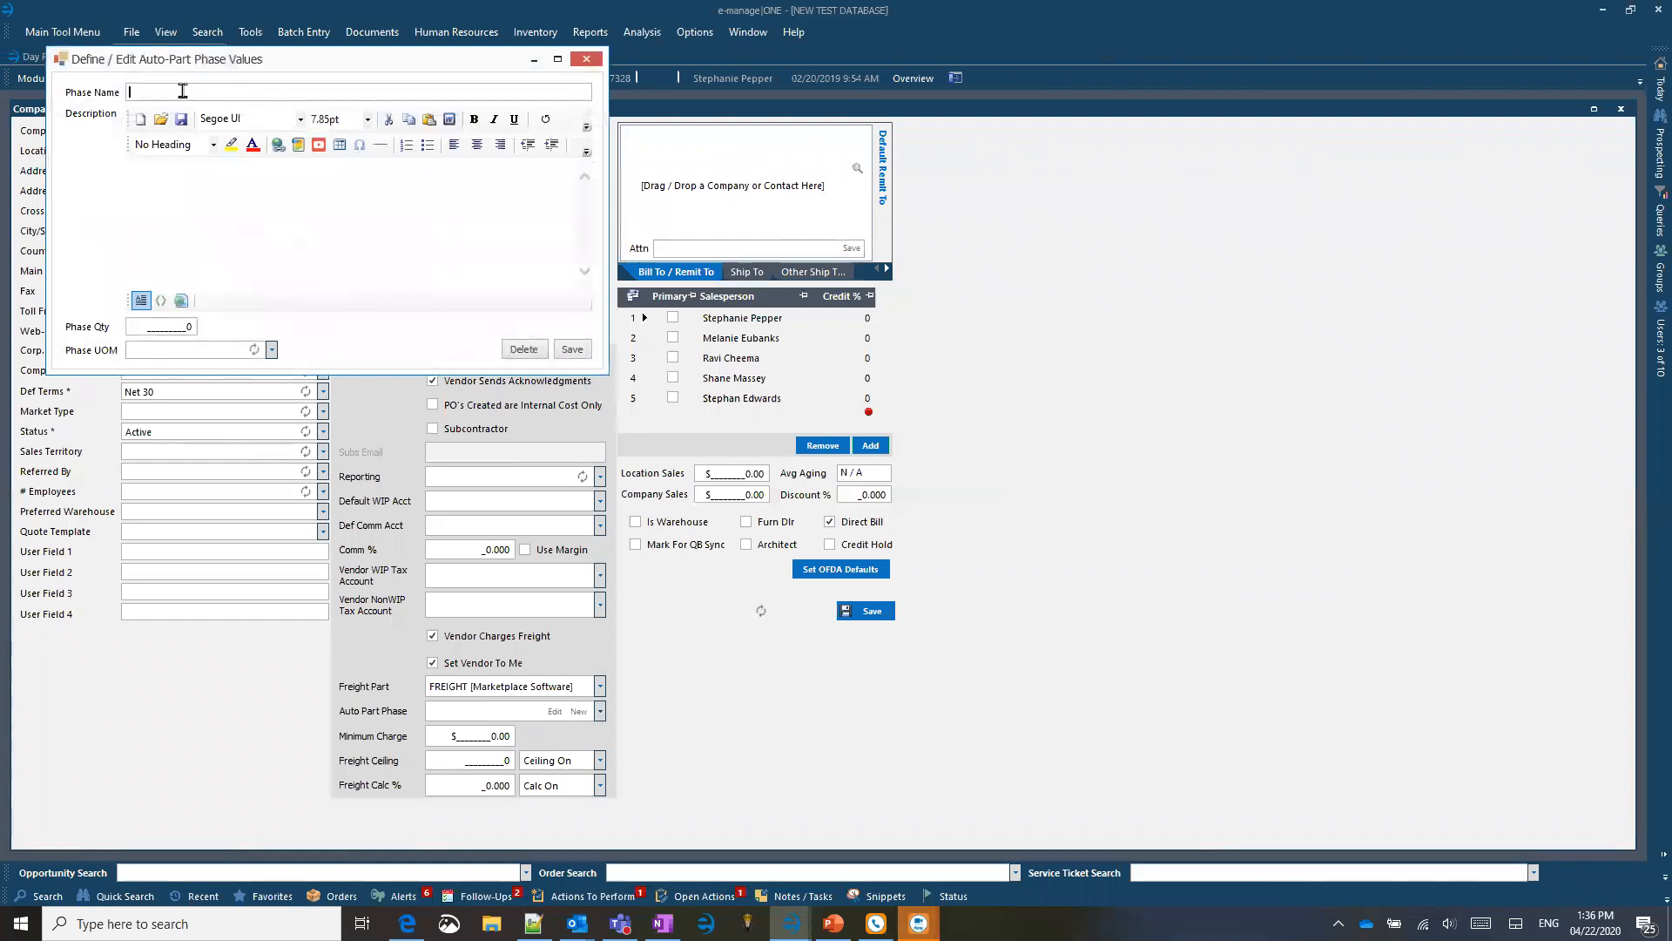
{"action": "left_click", "coordinate": [600, 715]}
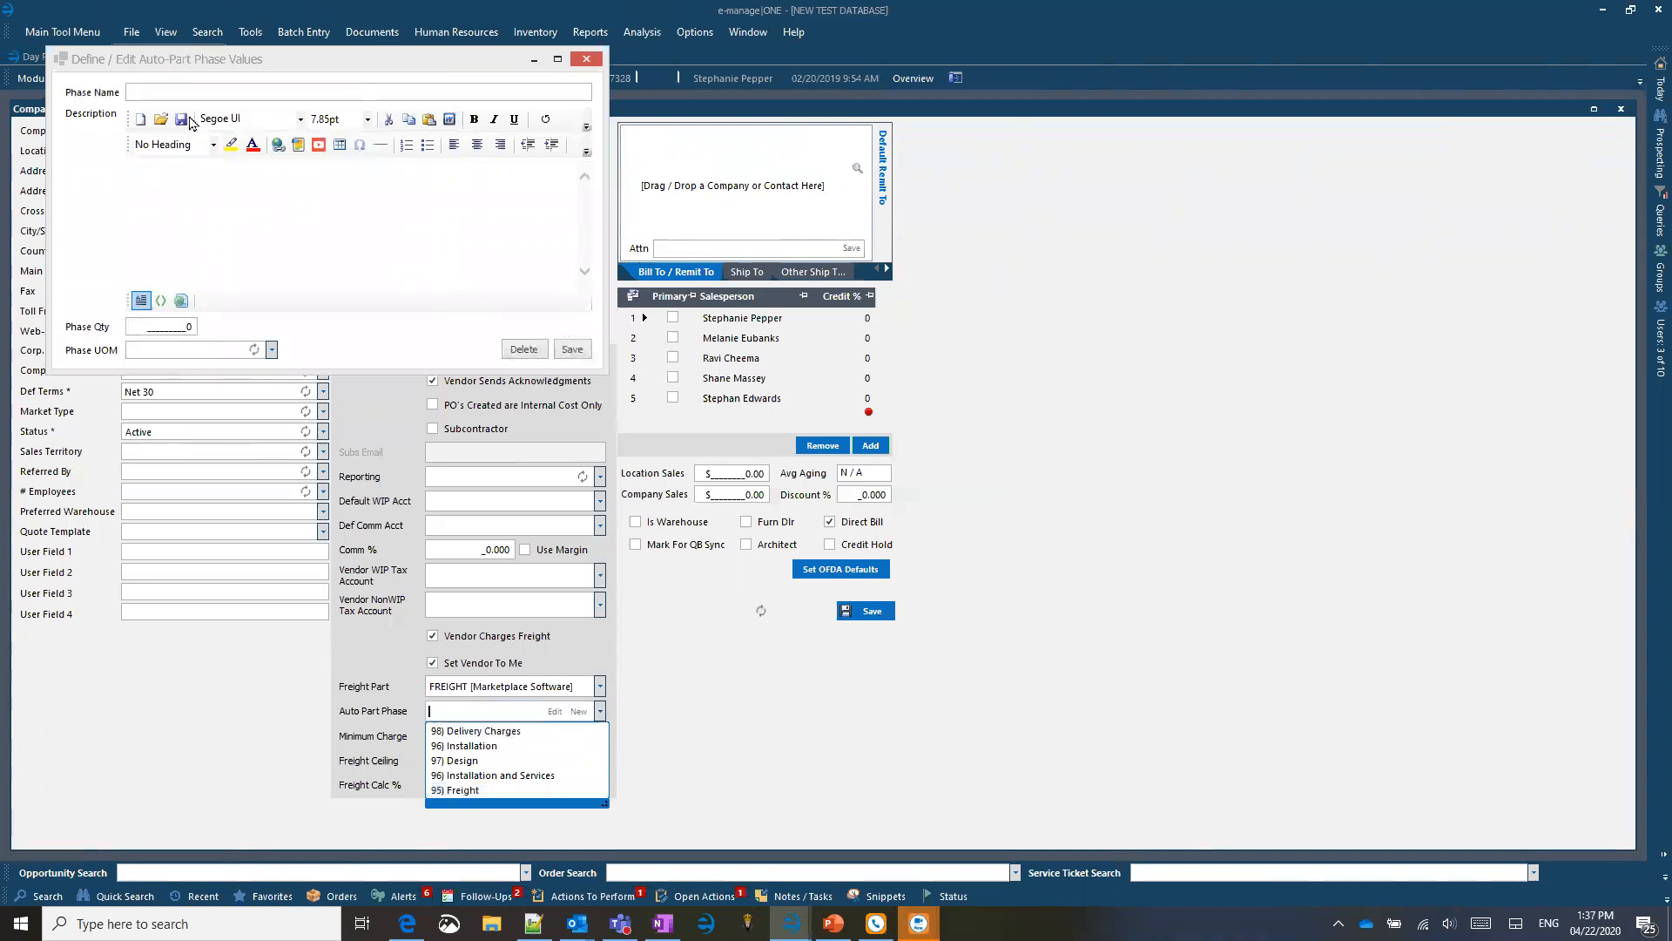
{"action": "left_click", "coordinate": [207, 93]}
{"action": "type", "text": "95"}
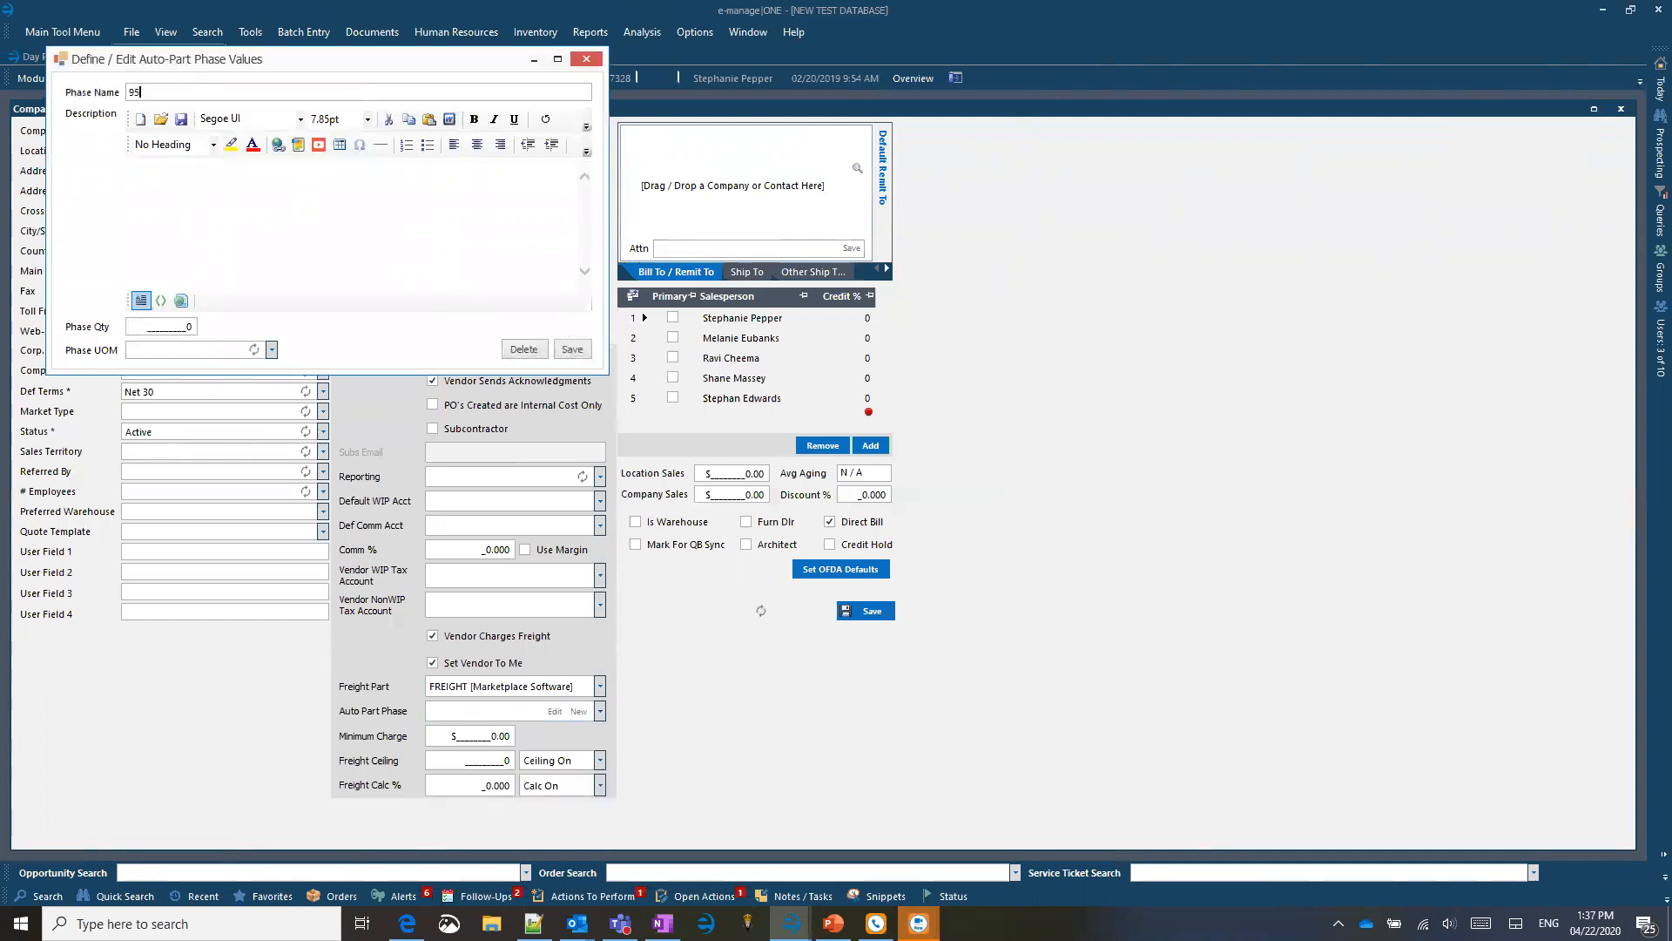
{"action": "type", "text": ") Freight"}
{"action": "left_click", "coordinate": [222, 189]}
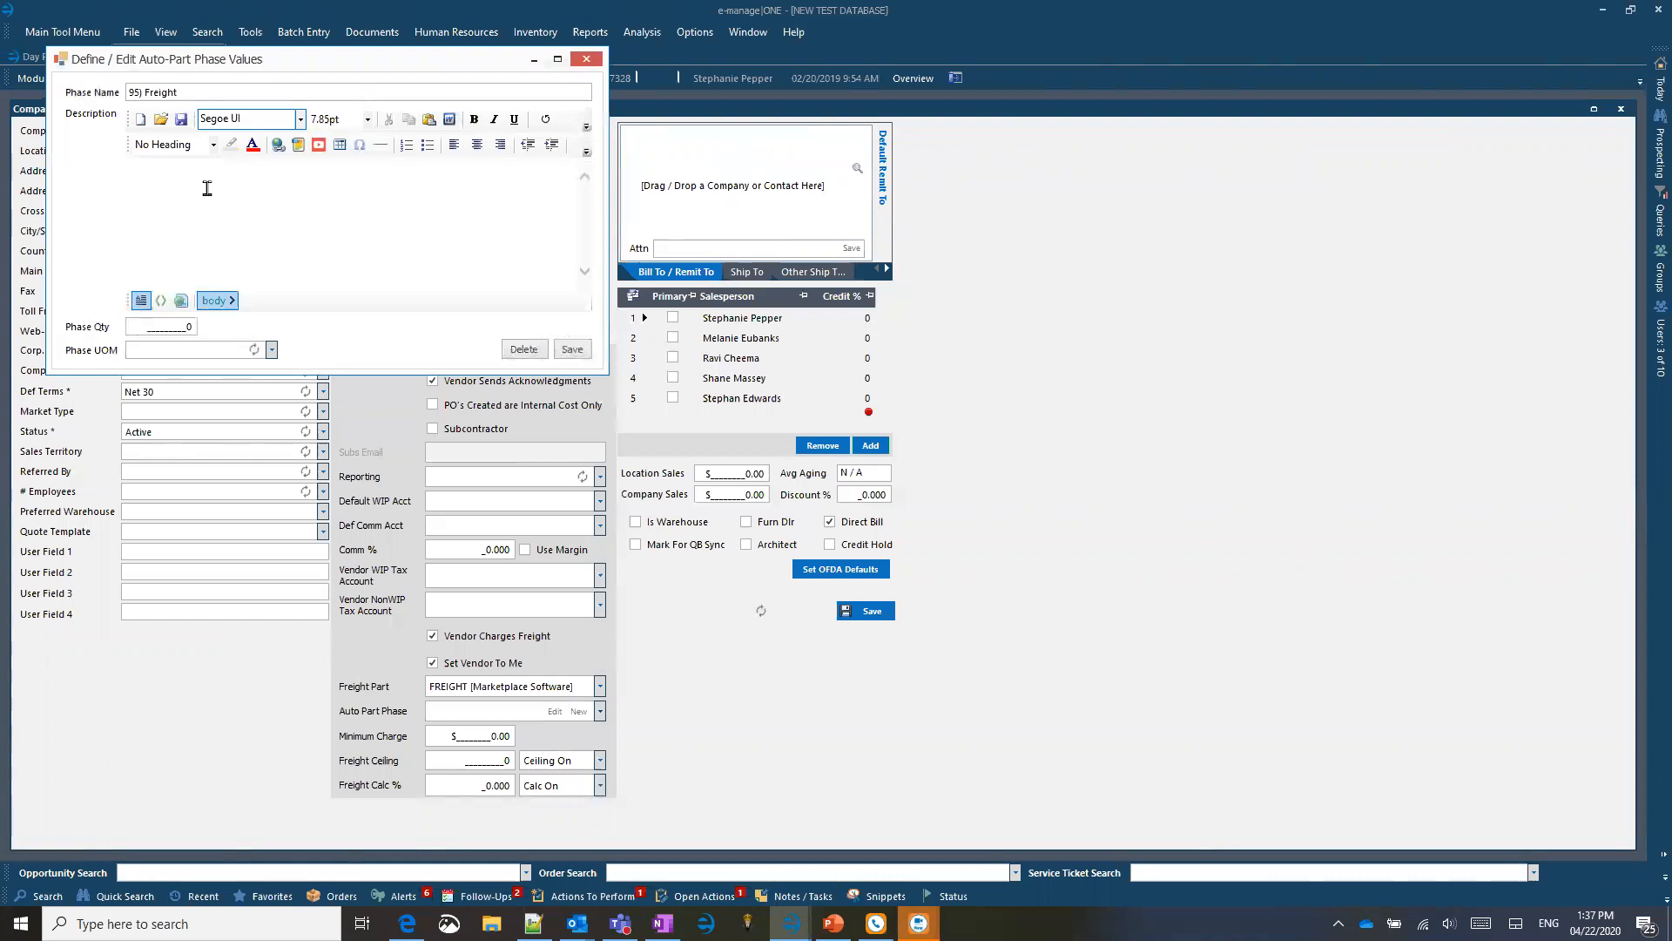
Step: Set the new phase's quantity to 1 and its unit of measure to EA, and save the phase
{"action": "left_click", "coordinate": [185, 326]}
{"action": "type", "text": "1"}
{"action": "left_click", "coordinate": [271, 350]}
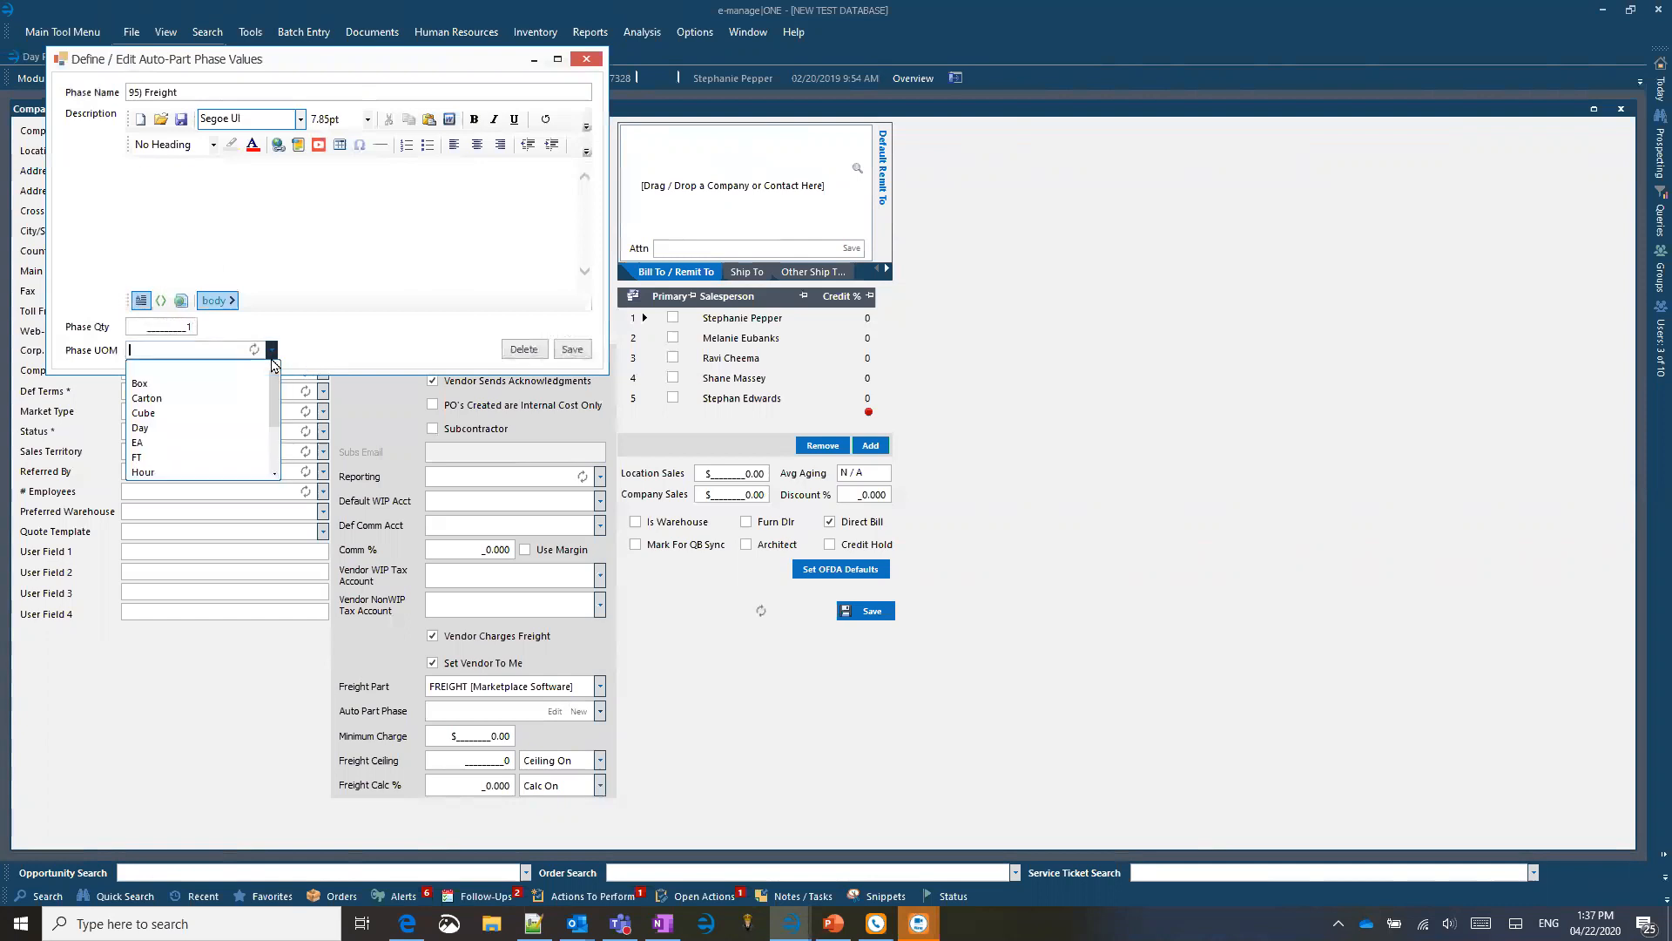
{"action": "left_click", "coordinate": [165, 444]}
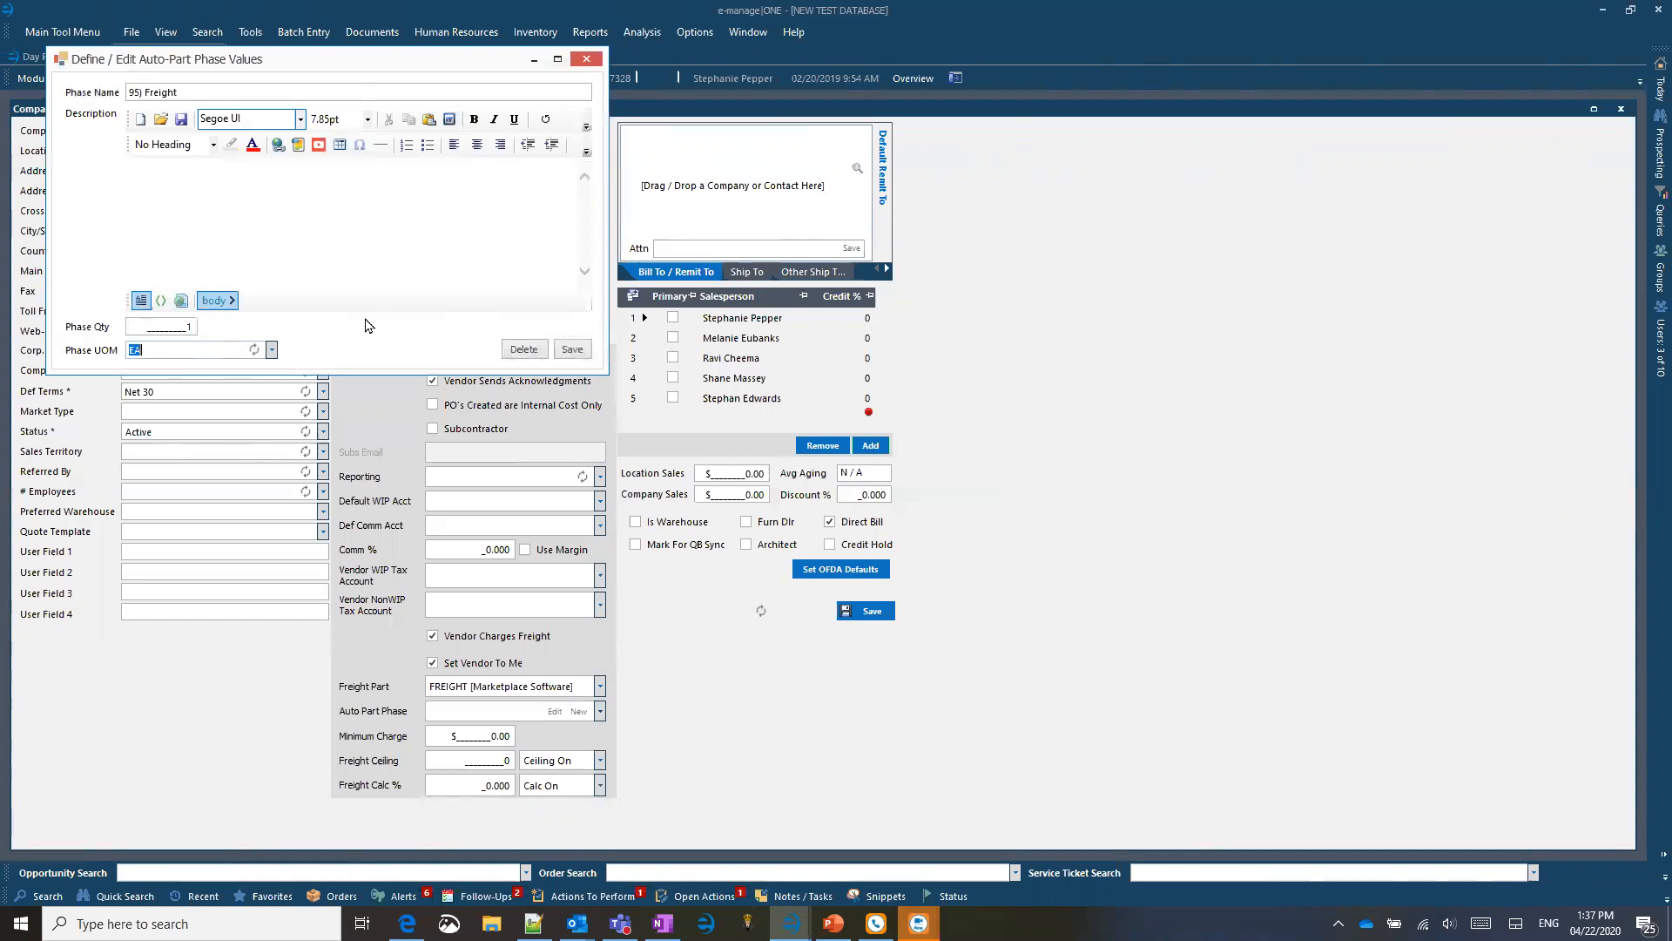
{"action": "left_click", "coordinate": [582, 352]}
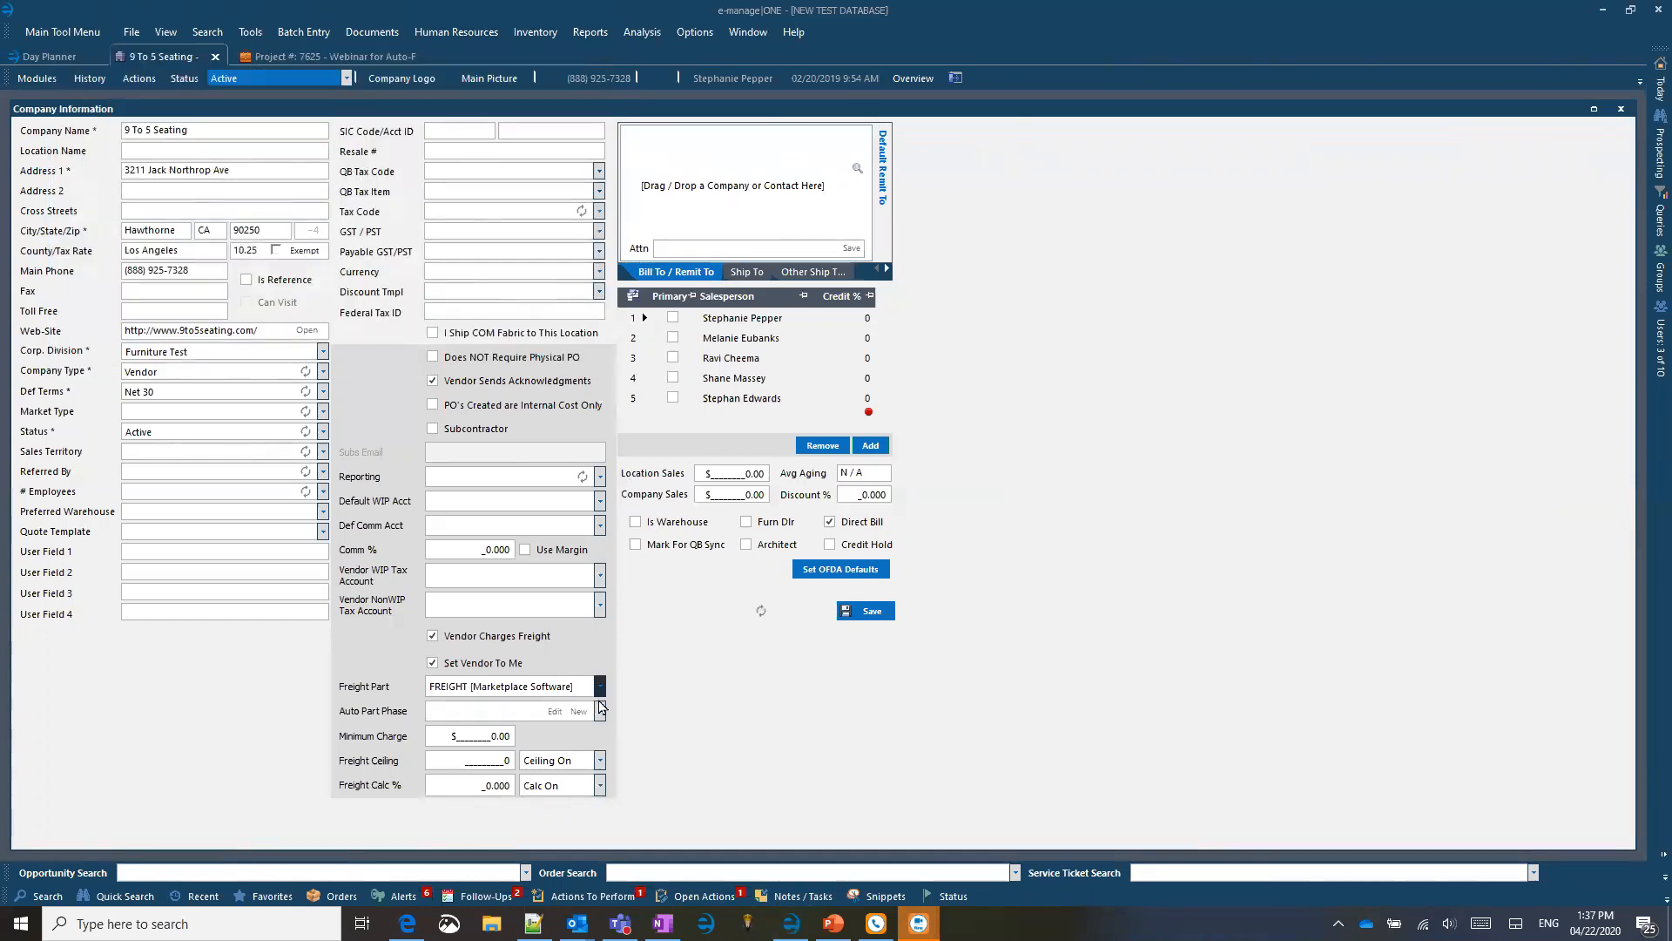
Step: Assign 95) Freight as the vendor's auto part phase, keeping FREIGHT [Marketplace Software] as the freight part
{"action": "left_click", "coordinate": [600, 711]}
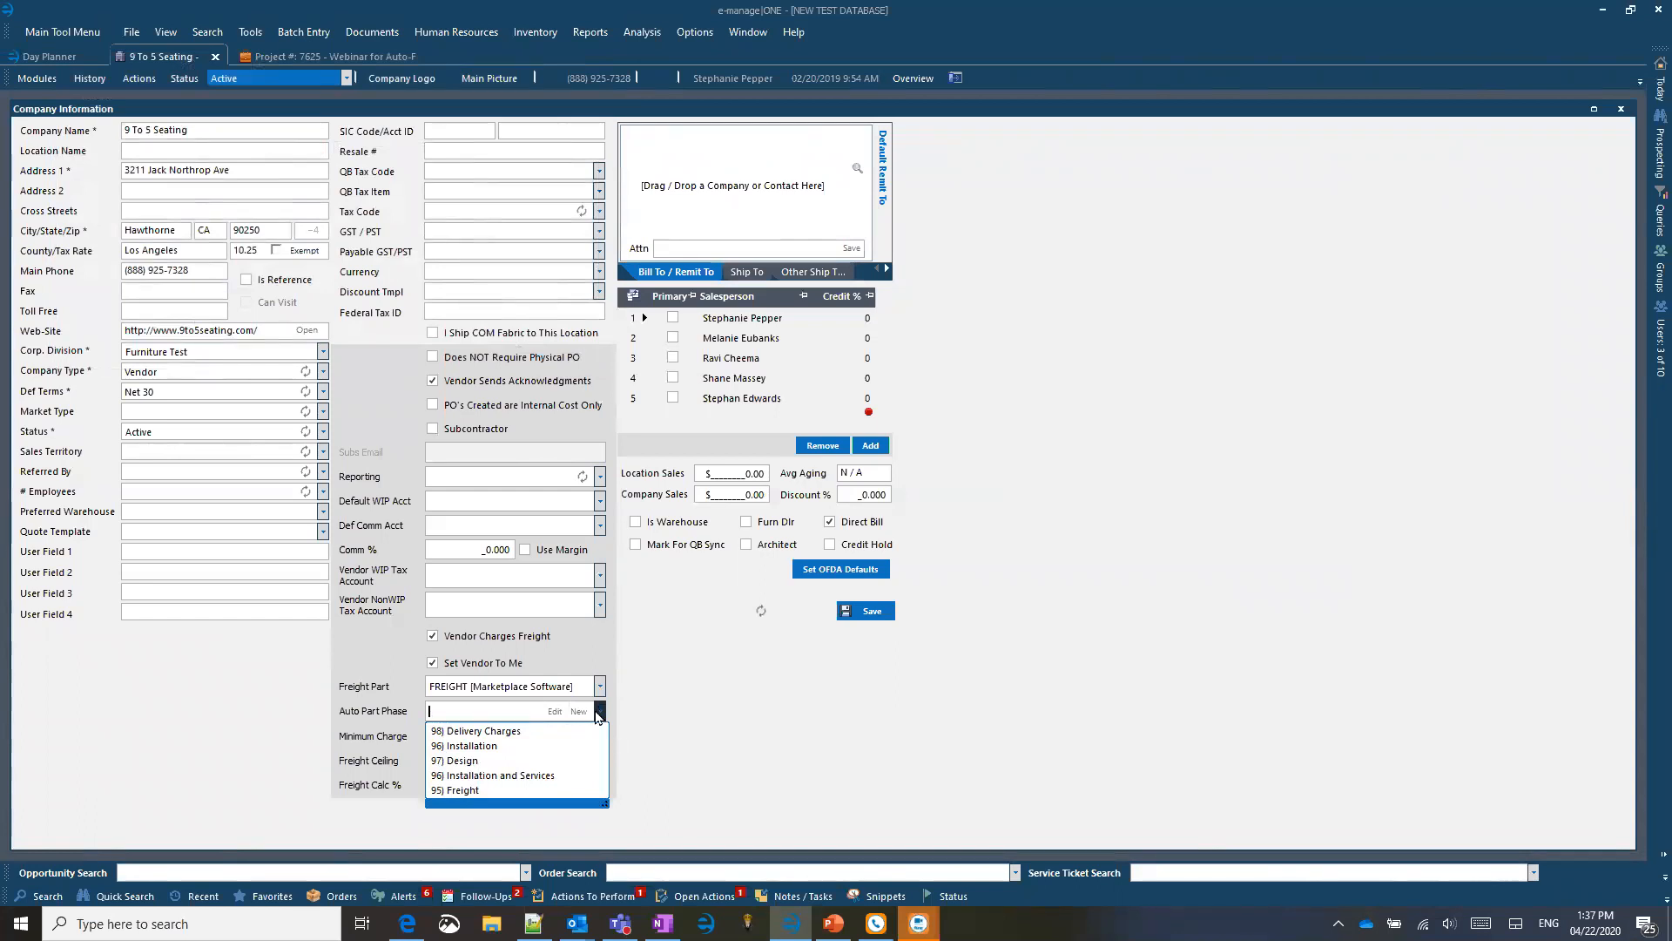
{"action": "left_click", "coordinate": [452, 791]}
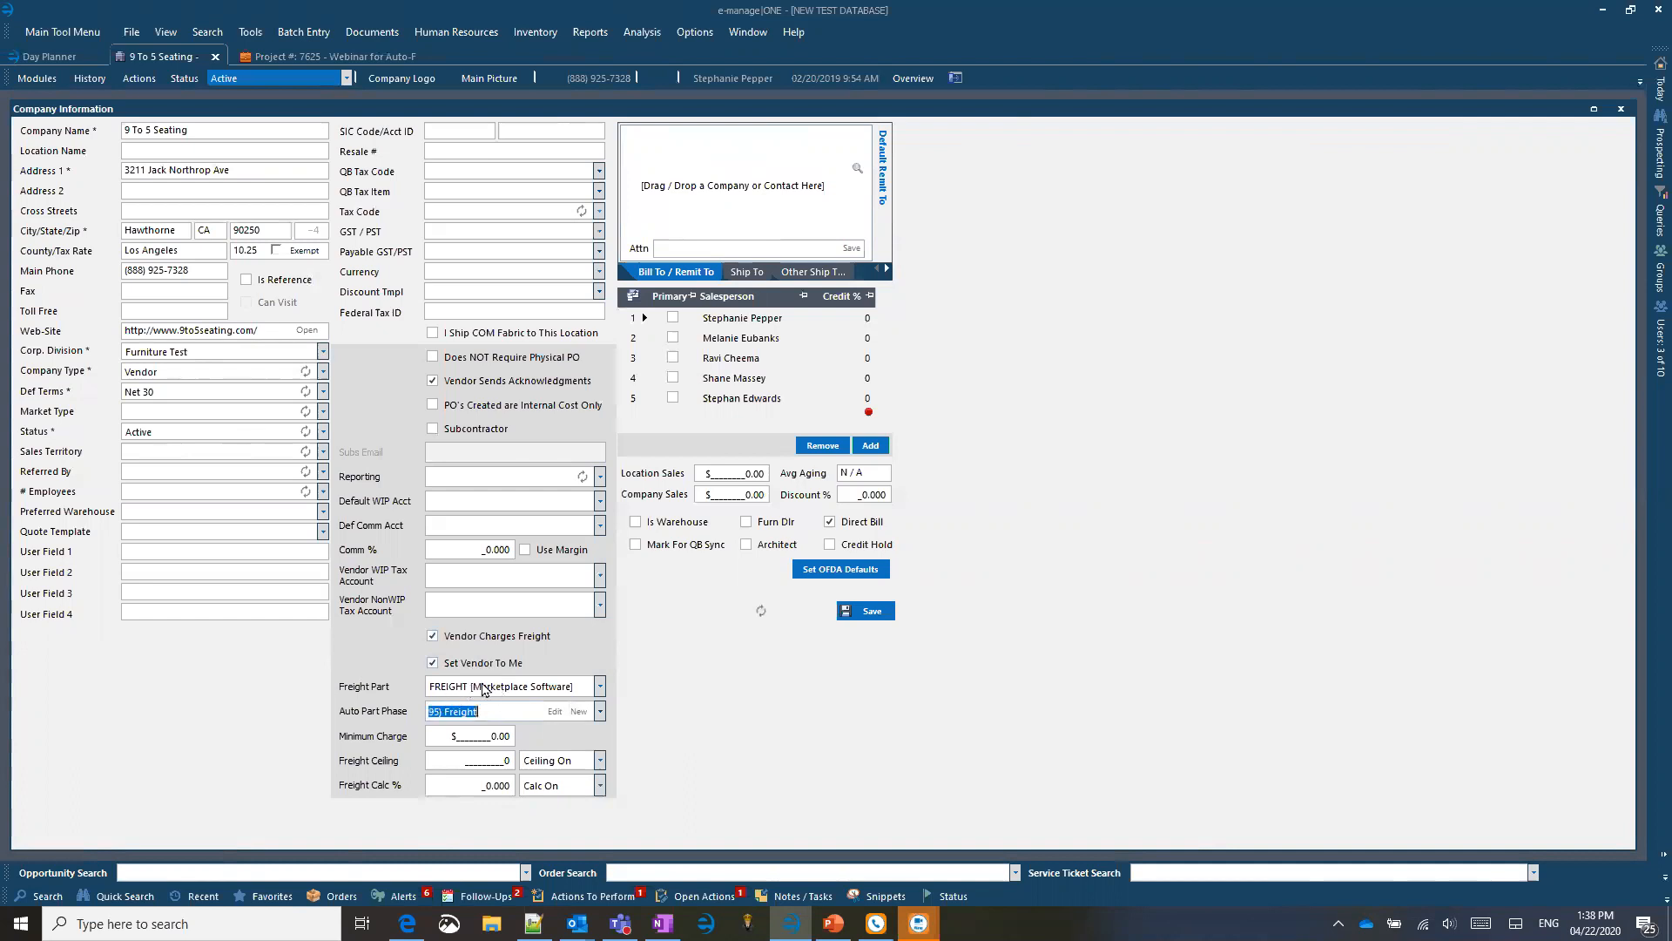
{"action": "left_click", "coordinate": [600, 686]}
{"action": "left_click", "coordinate": [600, 687]}
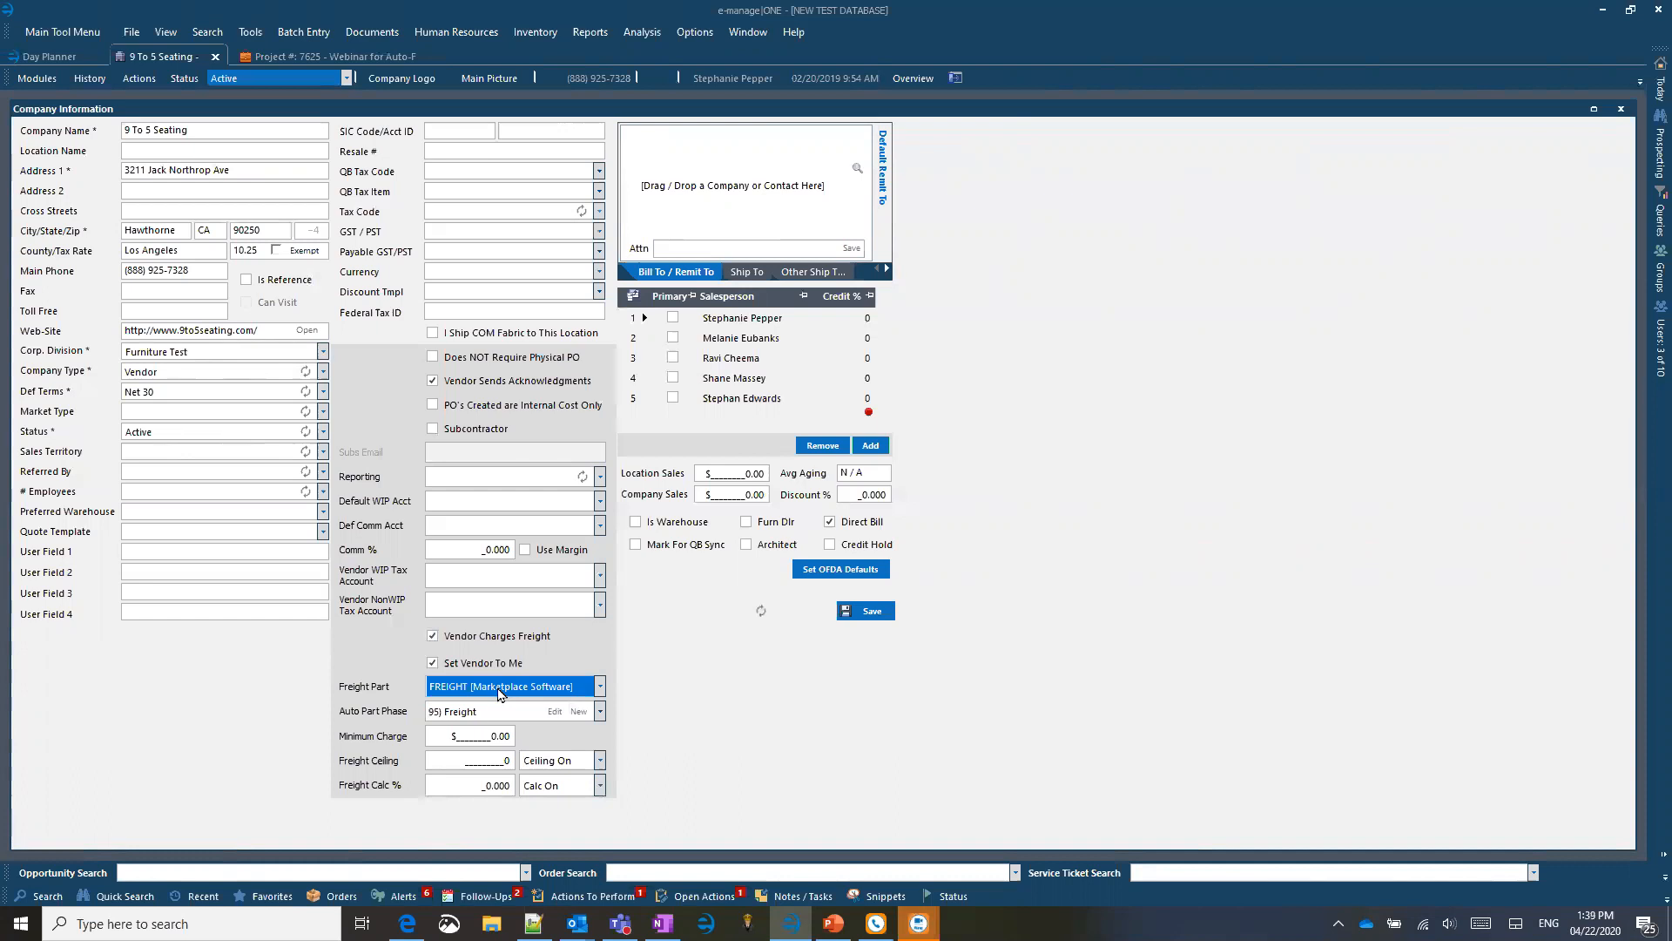
Step: Open the master parts list and search for parts whose part number contains "freight"
{"action": "left_click", "coordinate": [168, 32]}
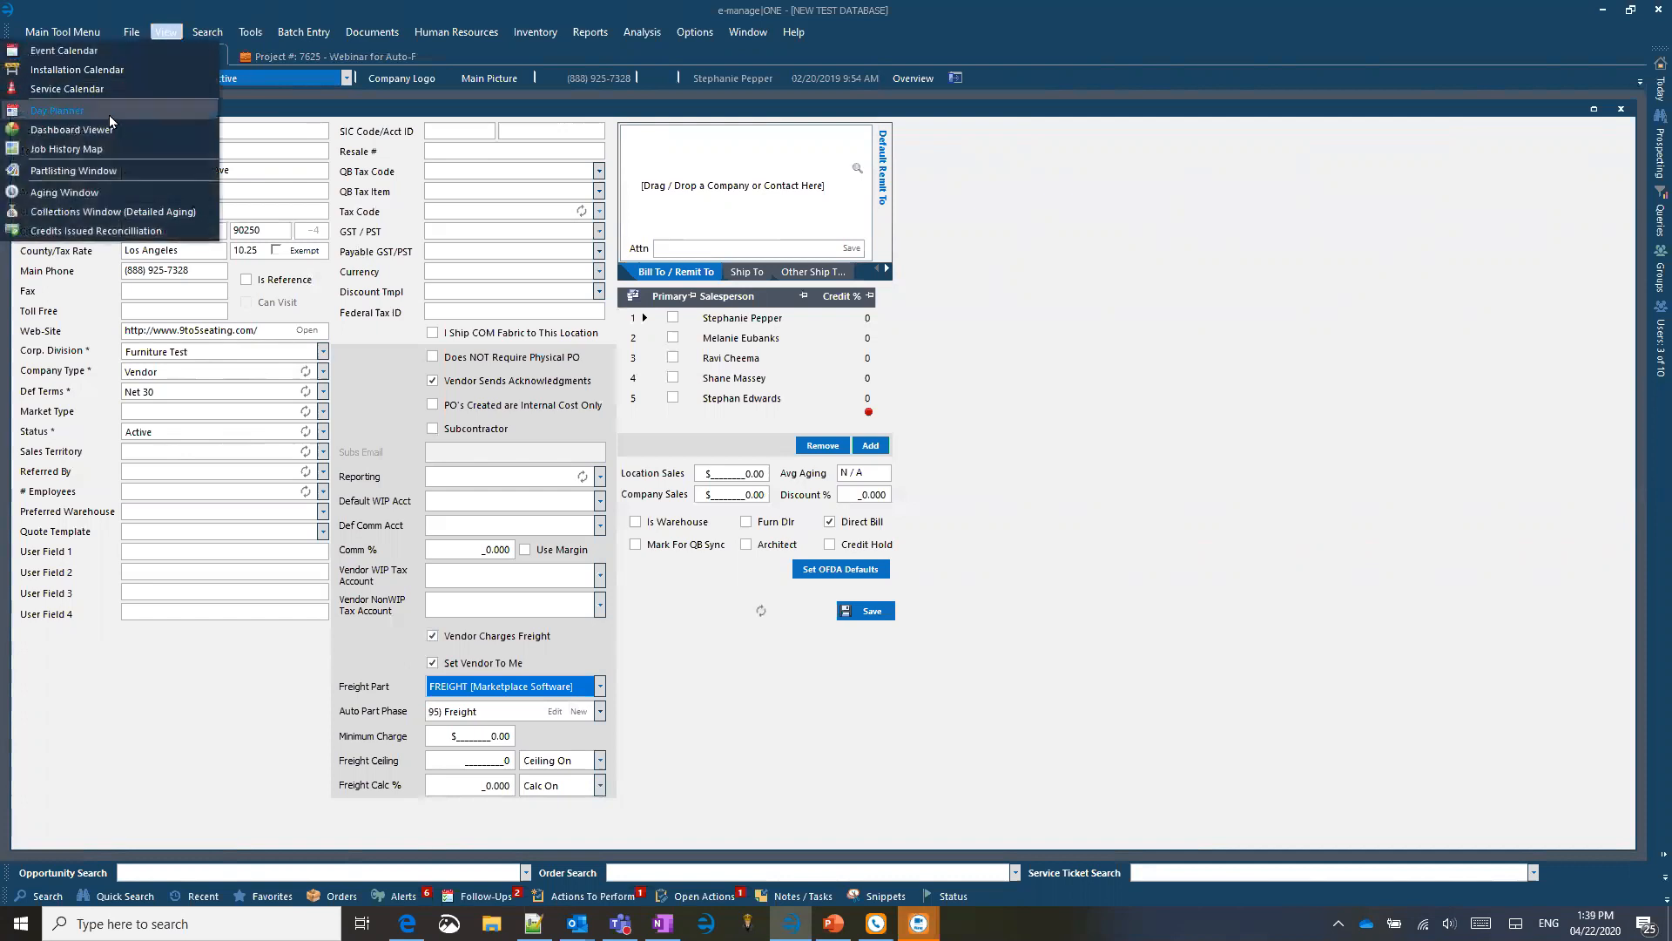
{"action": "left_click", "coordinate": [207, 32]}
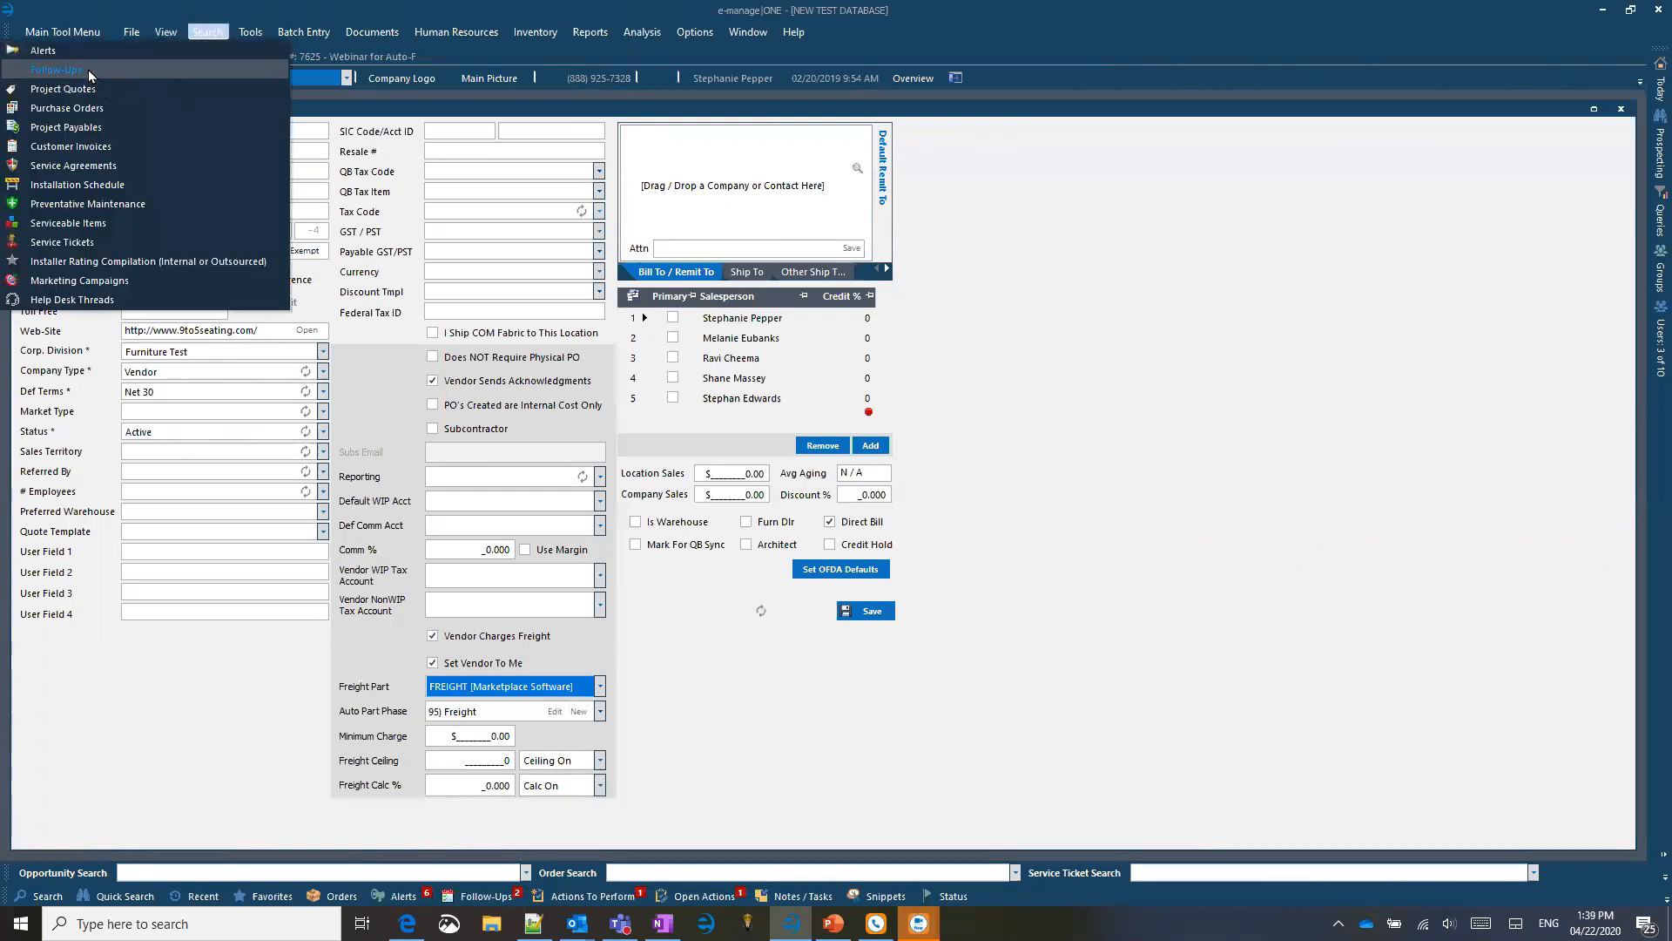
{"action": "mouse_move", "coordinate": [166, 31]}
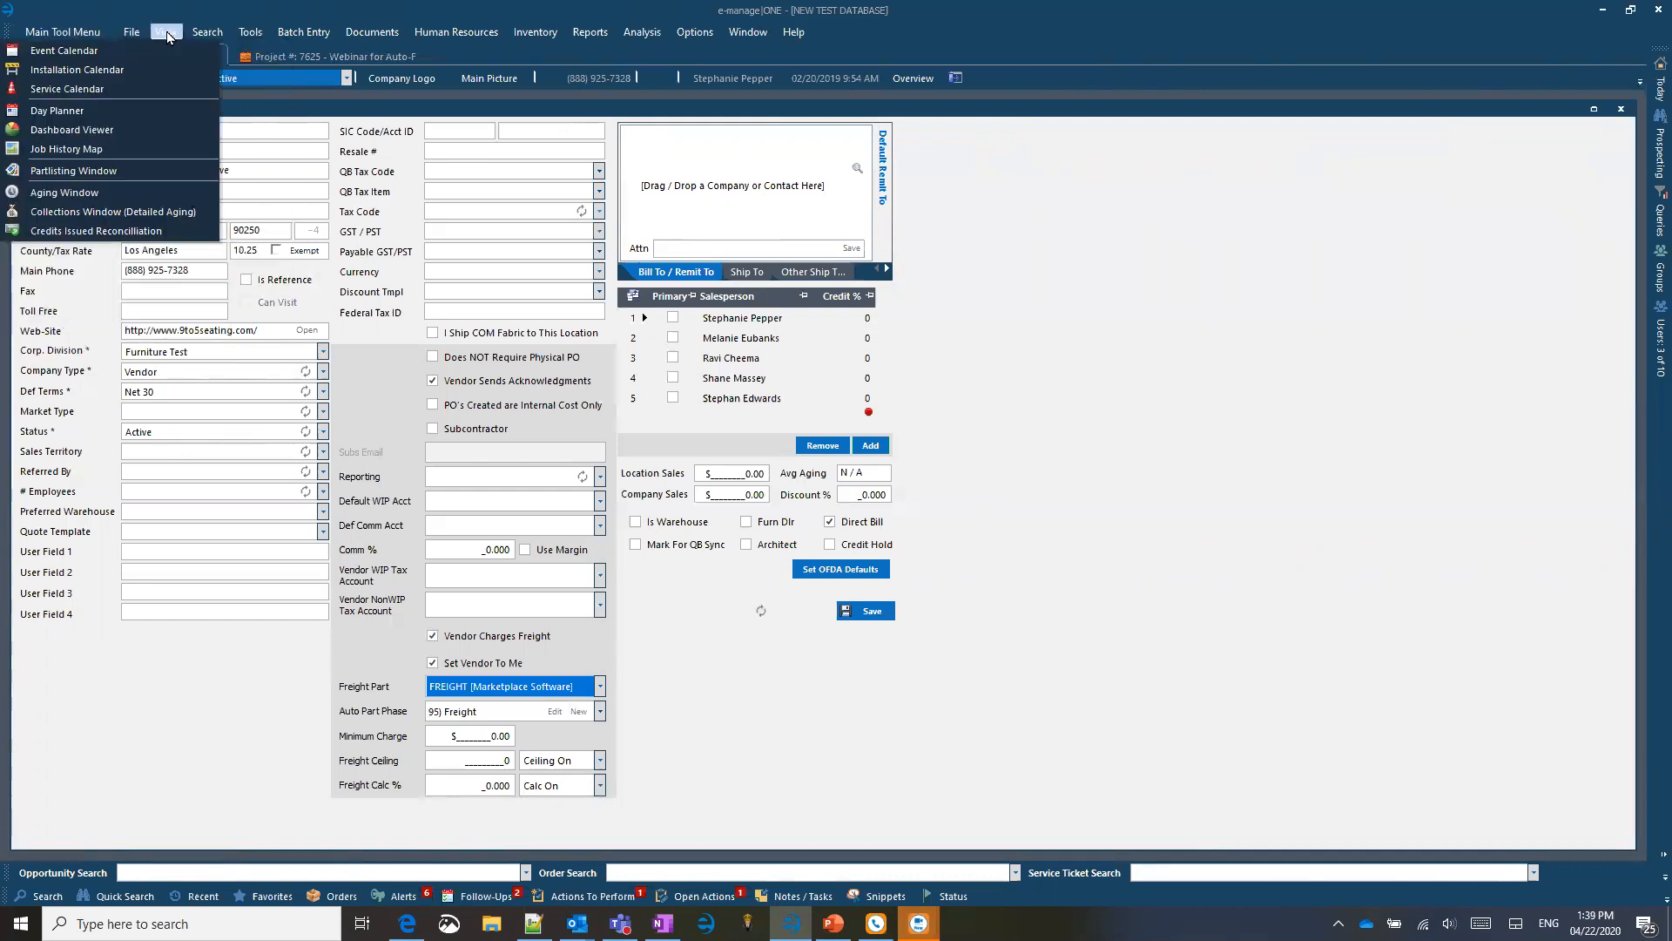
{"action": "left_click", "coordinate": [96, 174]}
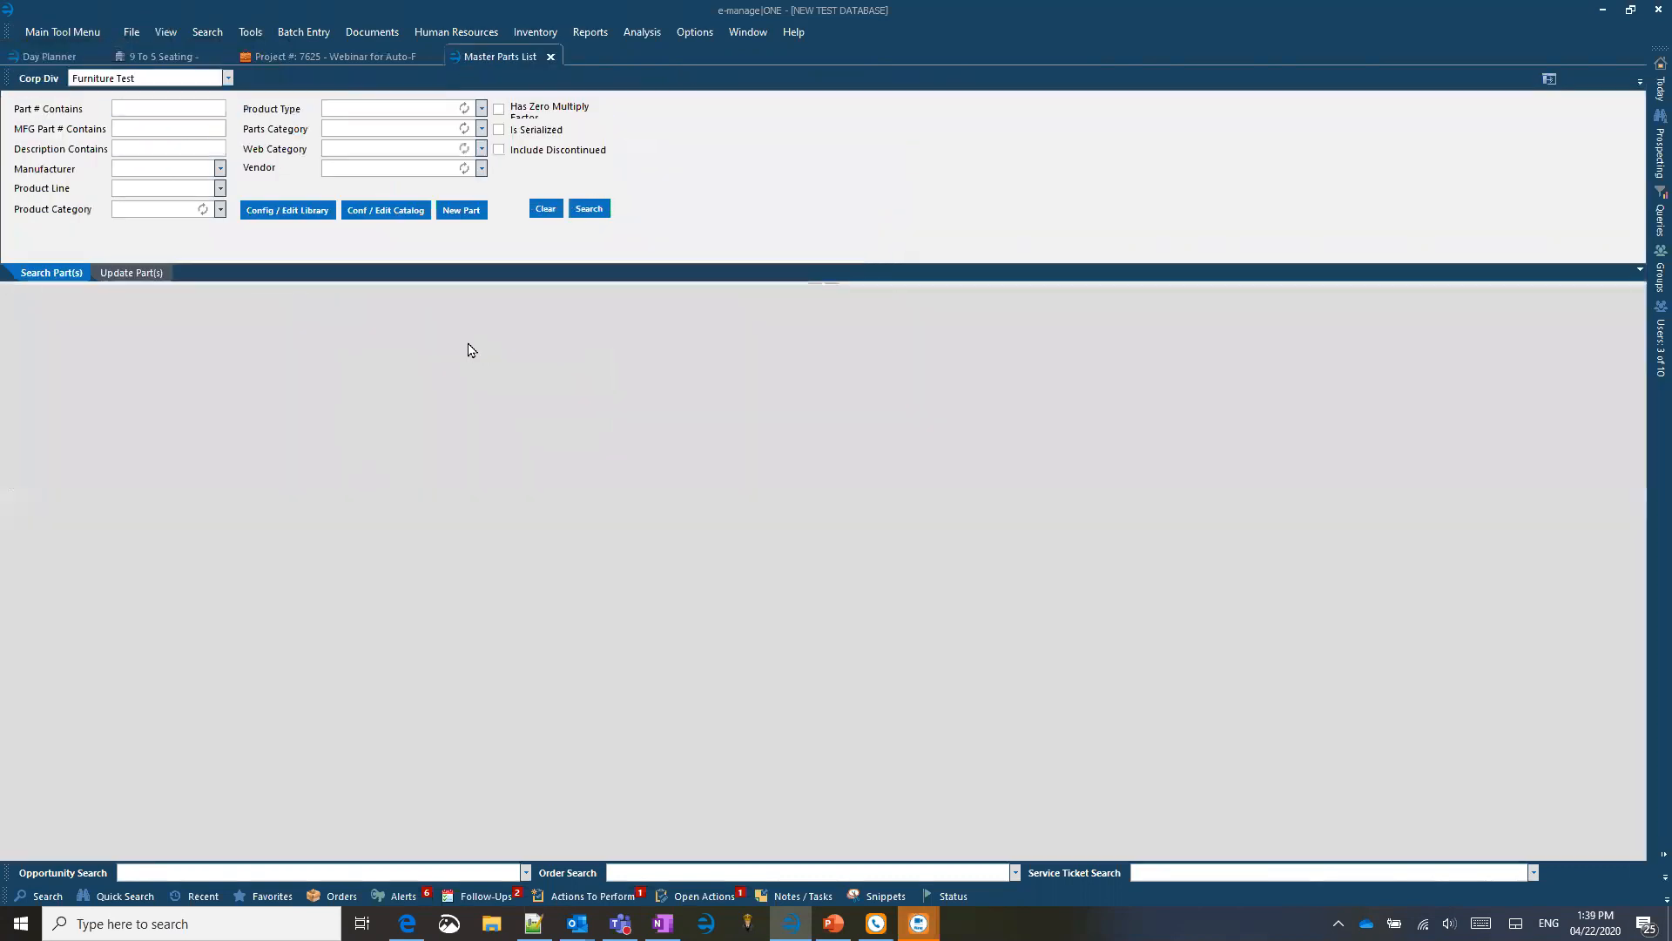
{"action": "left_click", "coordinate": [194, 107]}
{"action": "type", "text": "freight"}
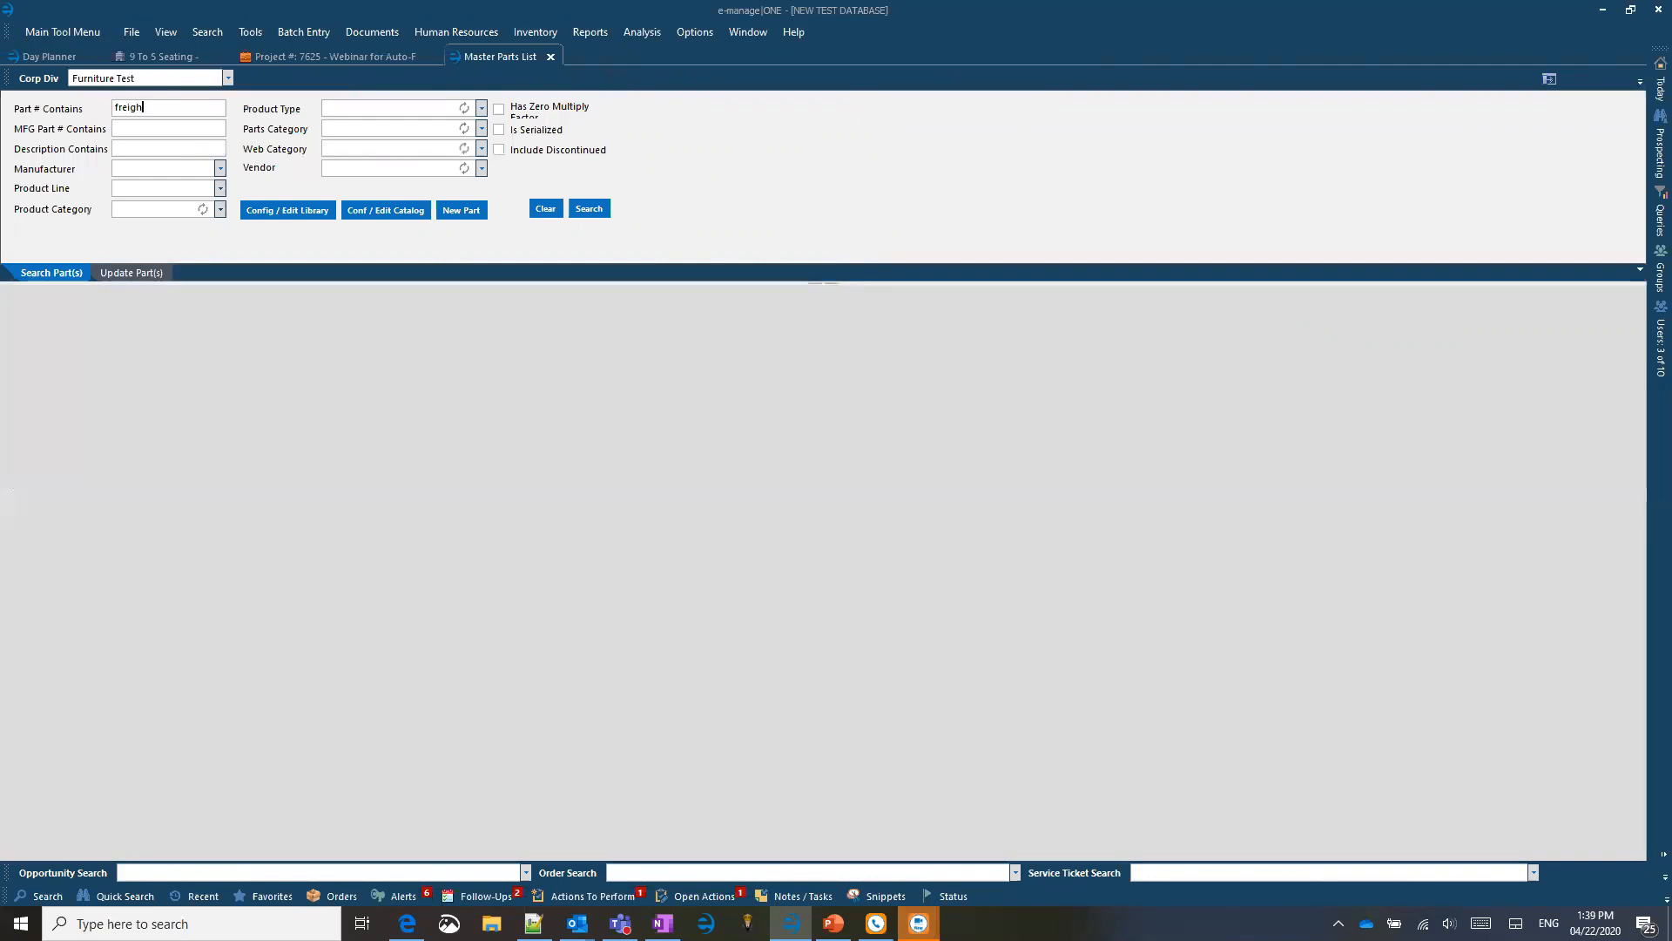
{"action": "left_click", "coordinate": [578, 213]}
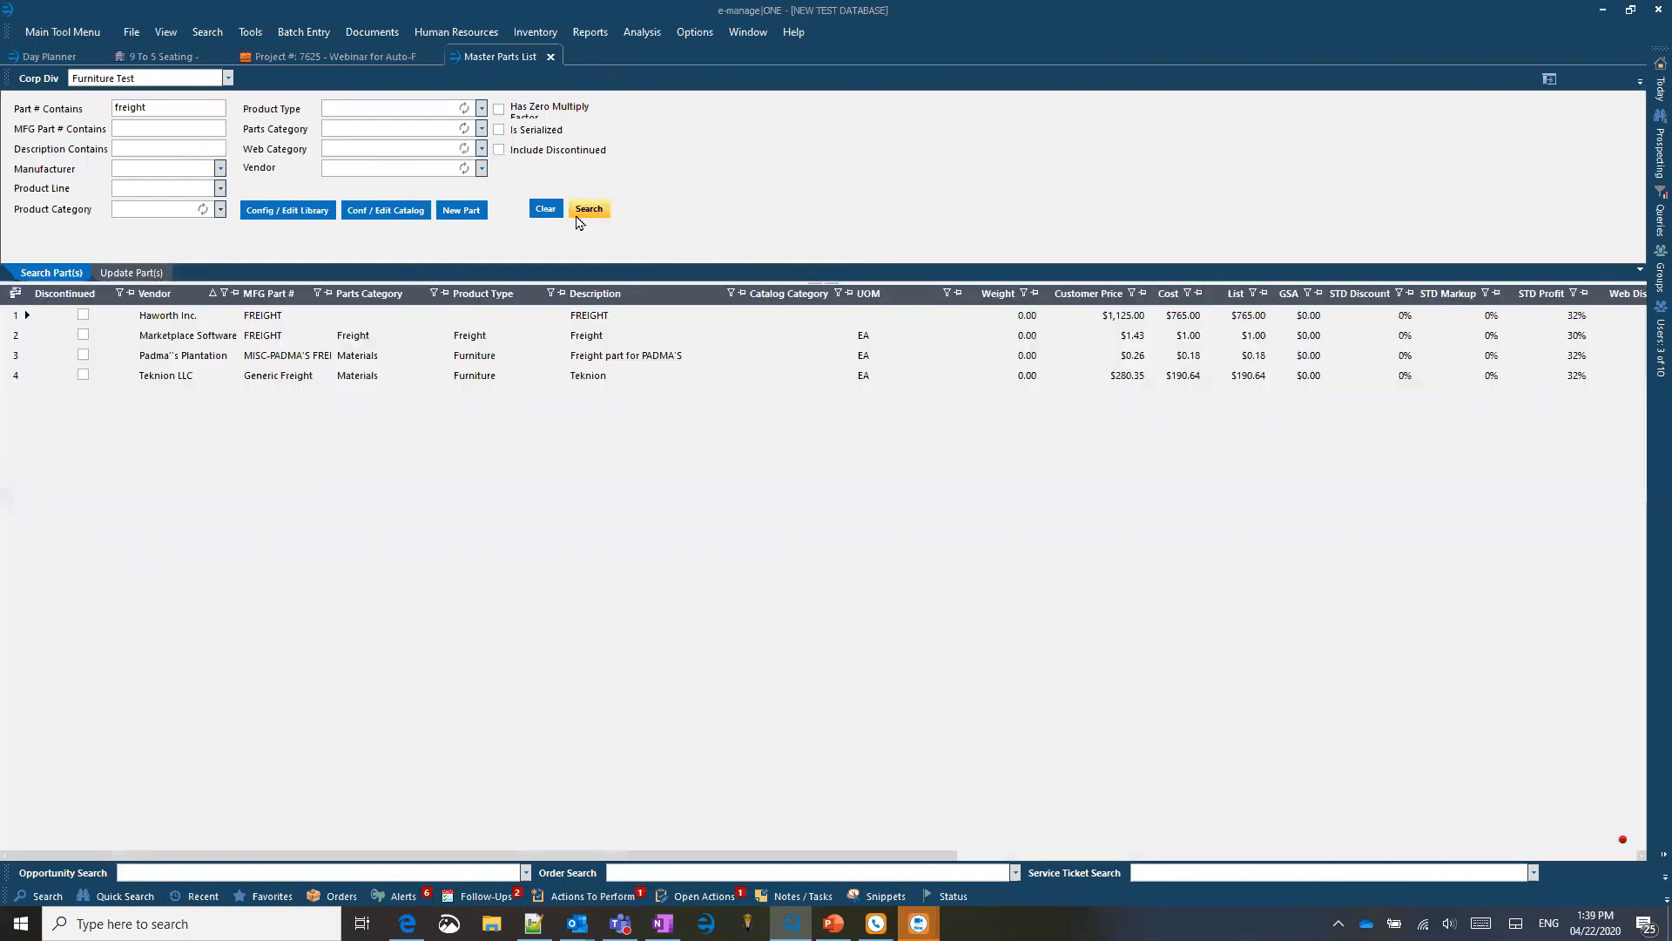
Step: Open the Marketplace Software FREIGHT part, review its customer price, and close the part without changing it
{"action": "double_click", "coordinate": [26, 341]}
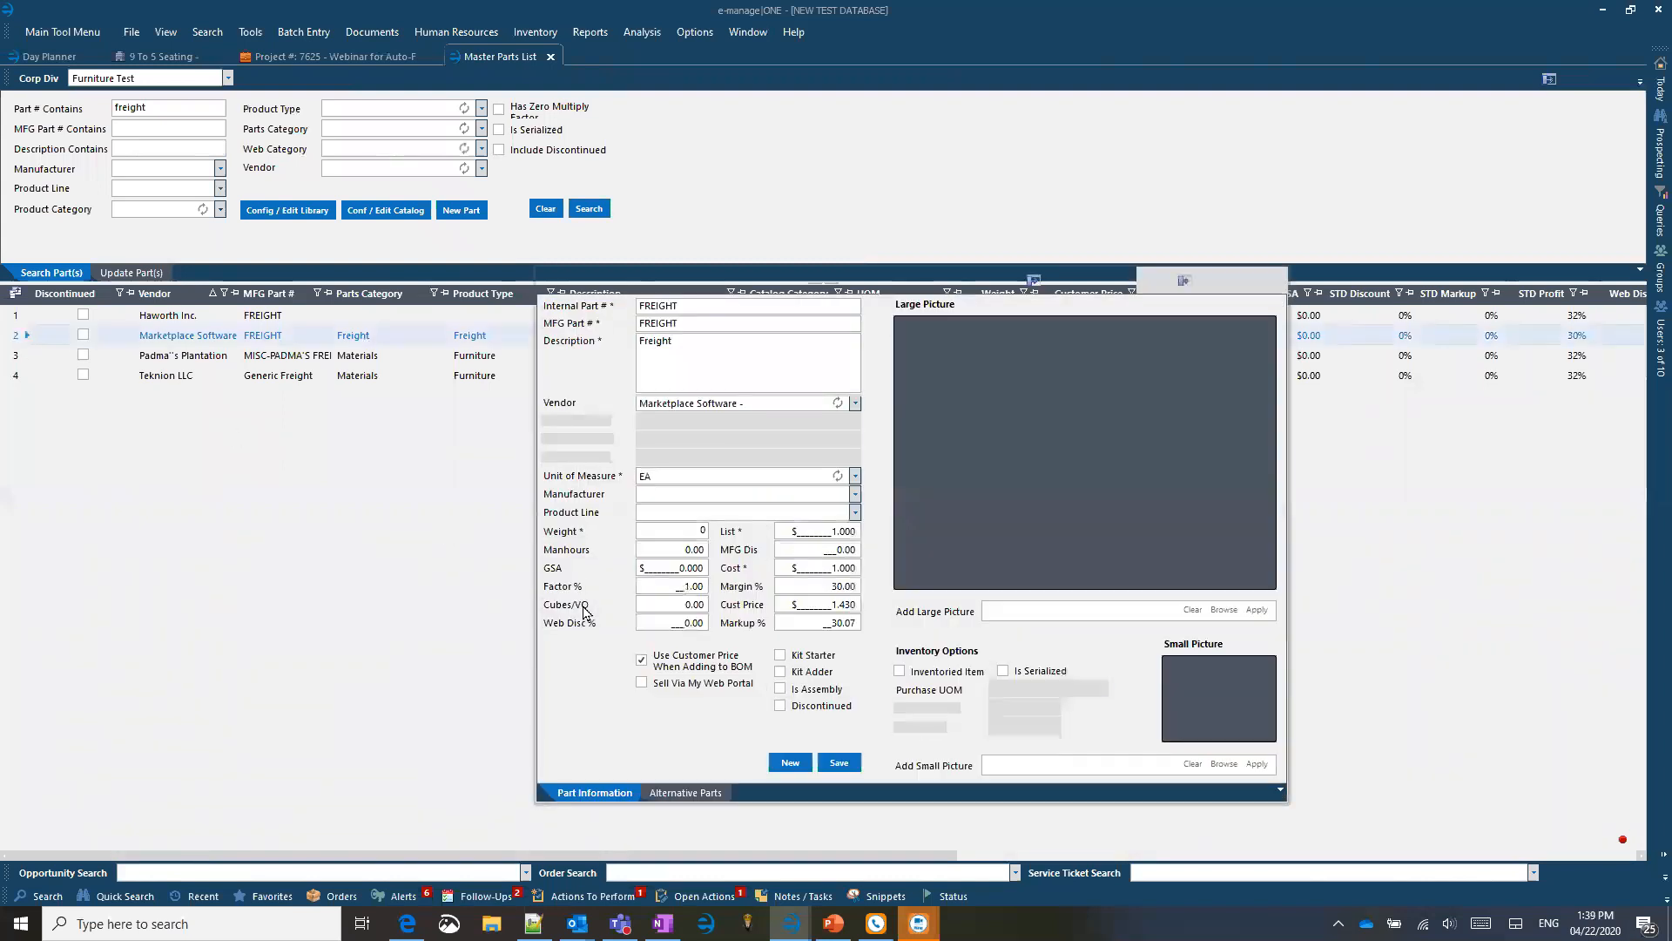
{"action": "left_click", "coordinate": [828, 604]}
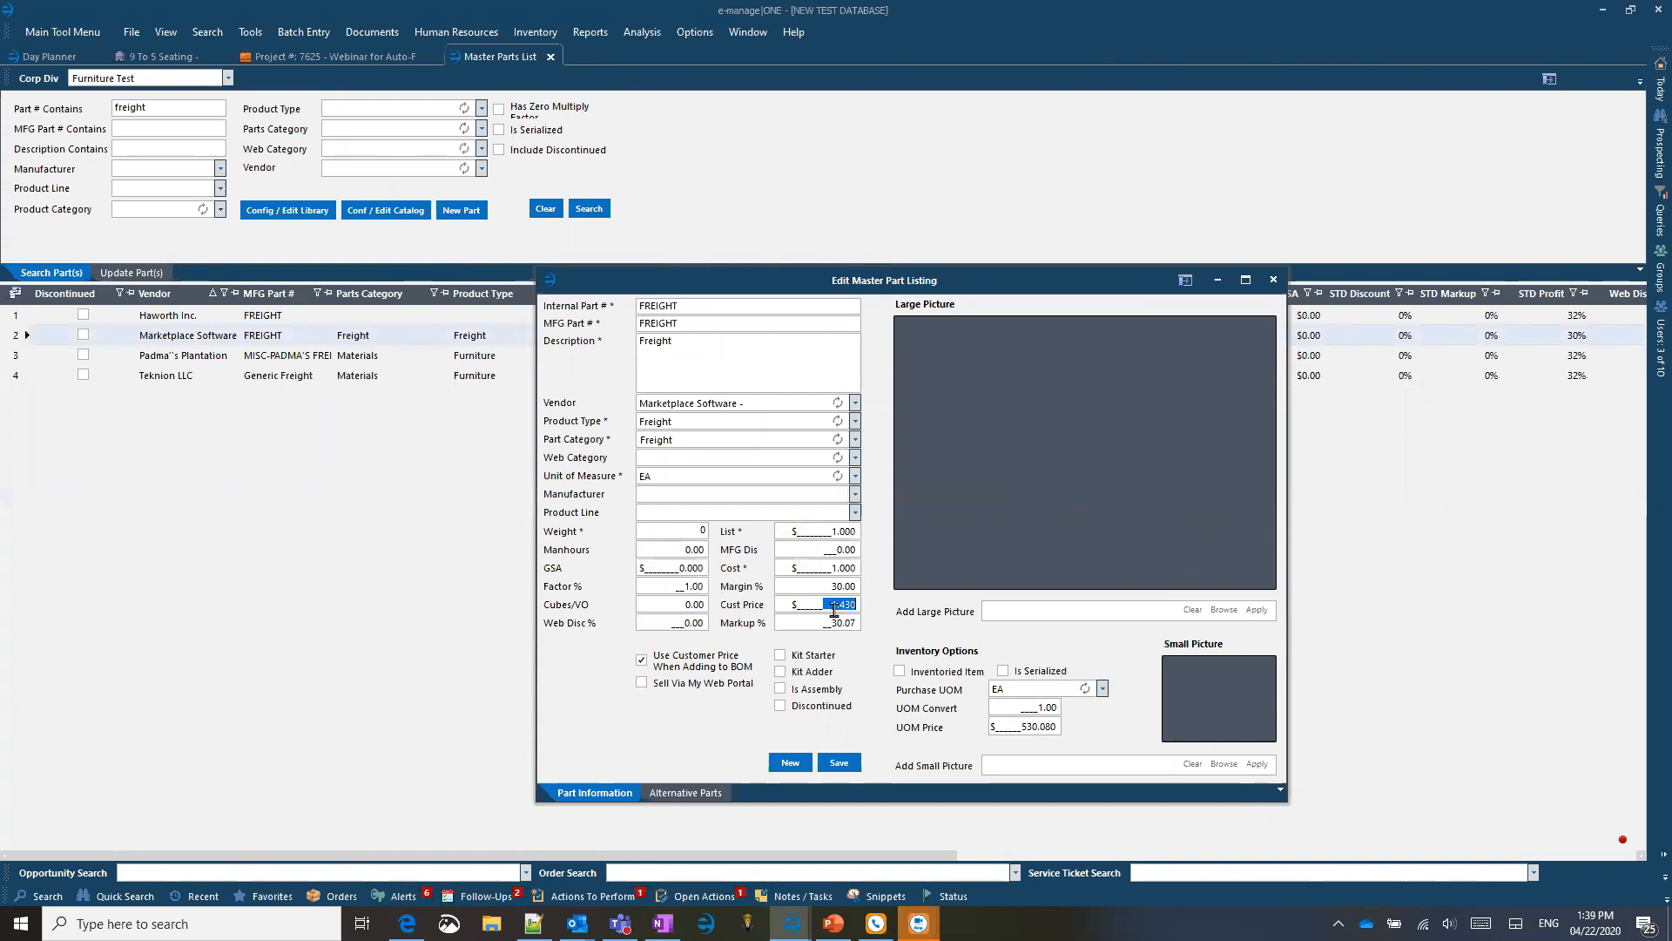
{"action": "left_click", "coordinate": [1274, 279]}
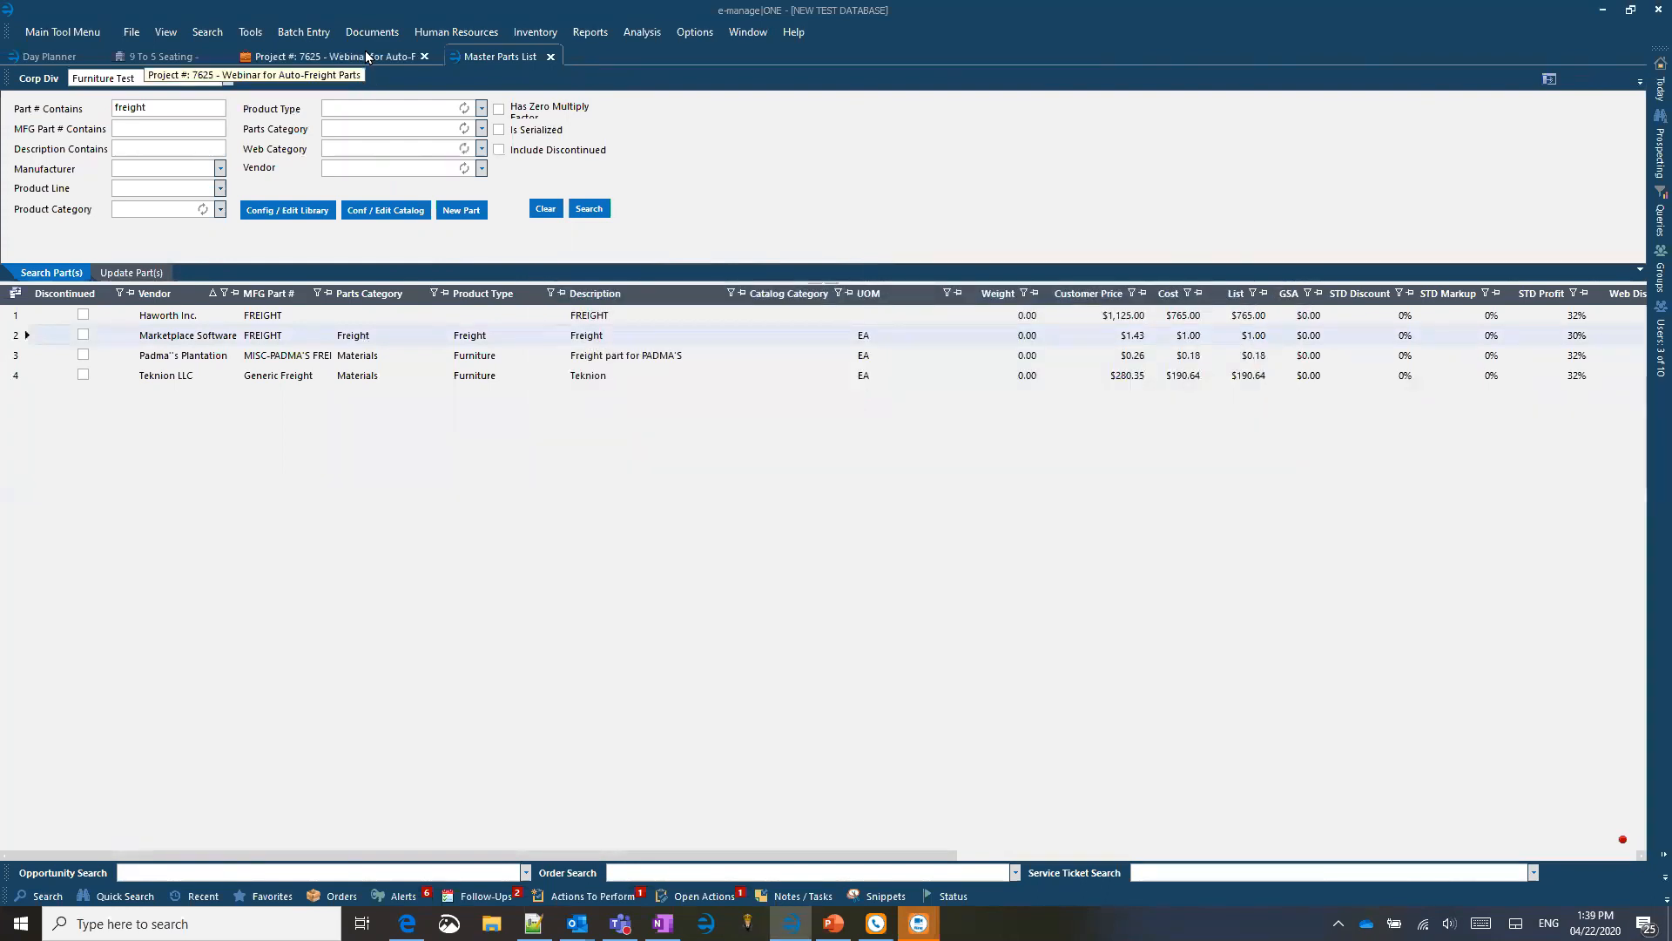
Step: Return to the 9 To 5 Seating record and set its freight ceiling to 5000 based on Total List
{"action": "left_click", "coordinate": [367, 57]}
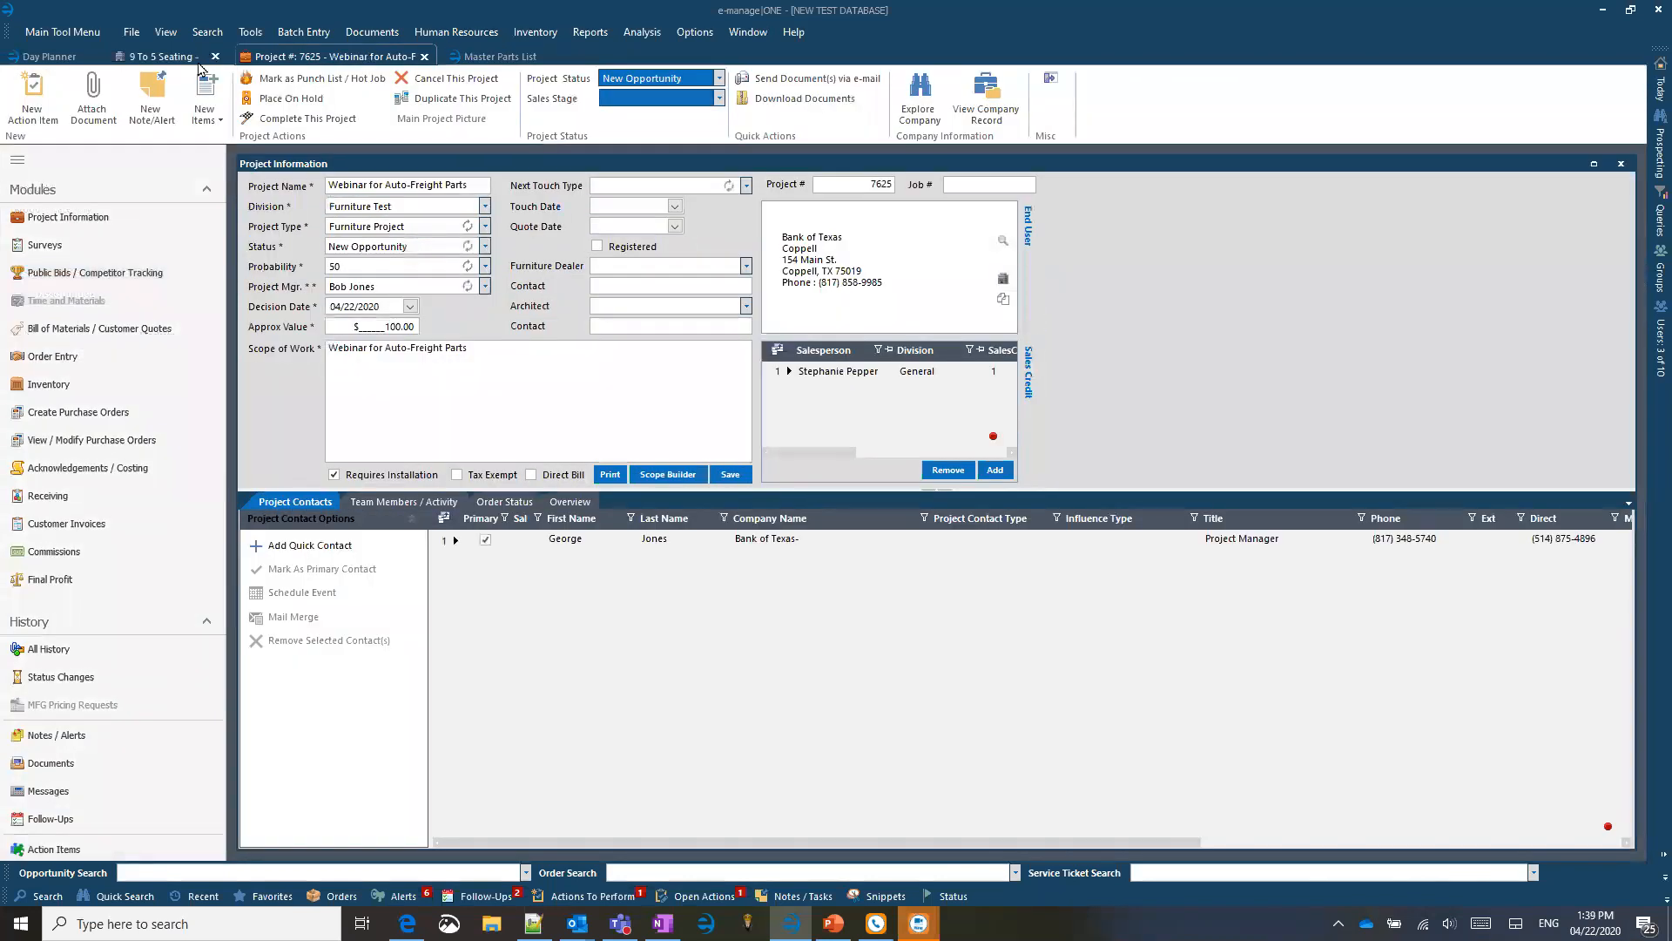
{"action": "left_click", "coordinate": [166, 58]}
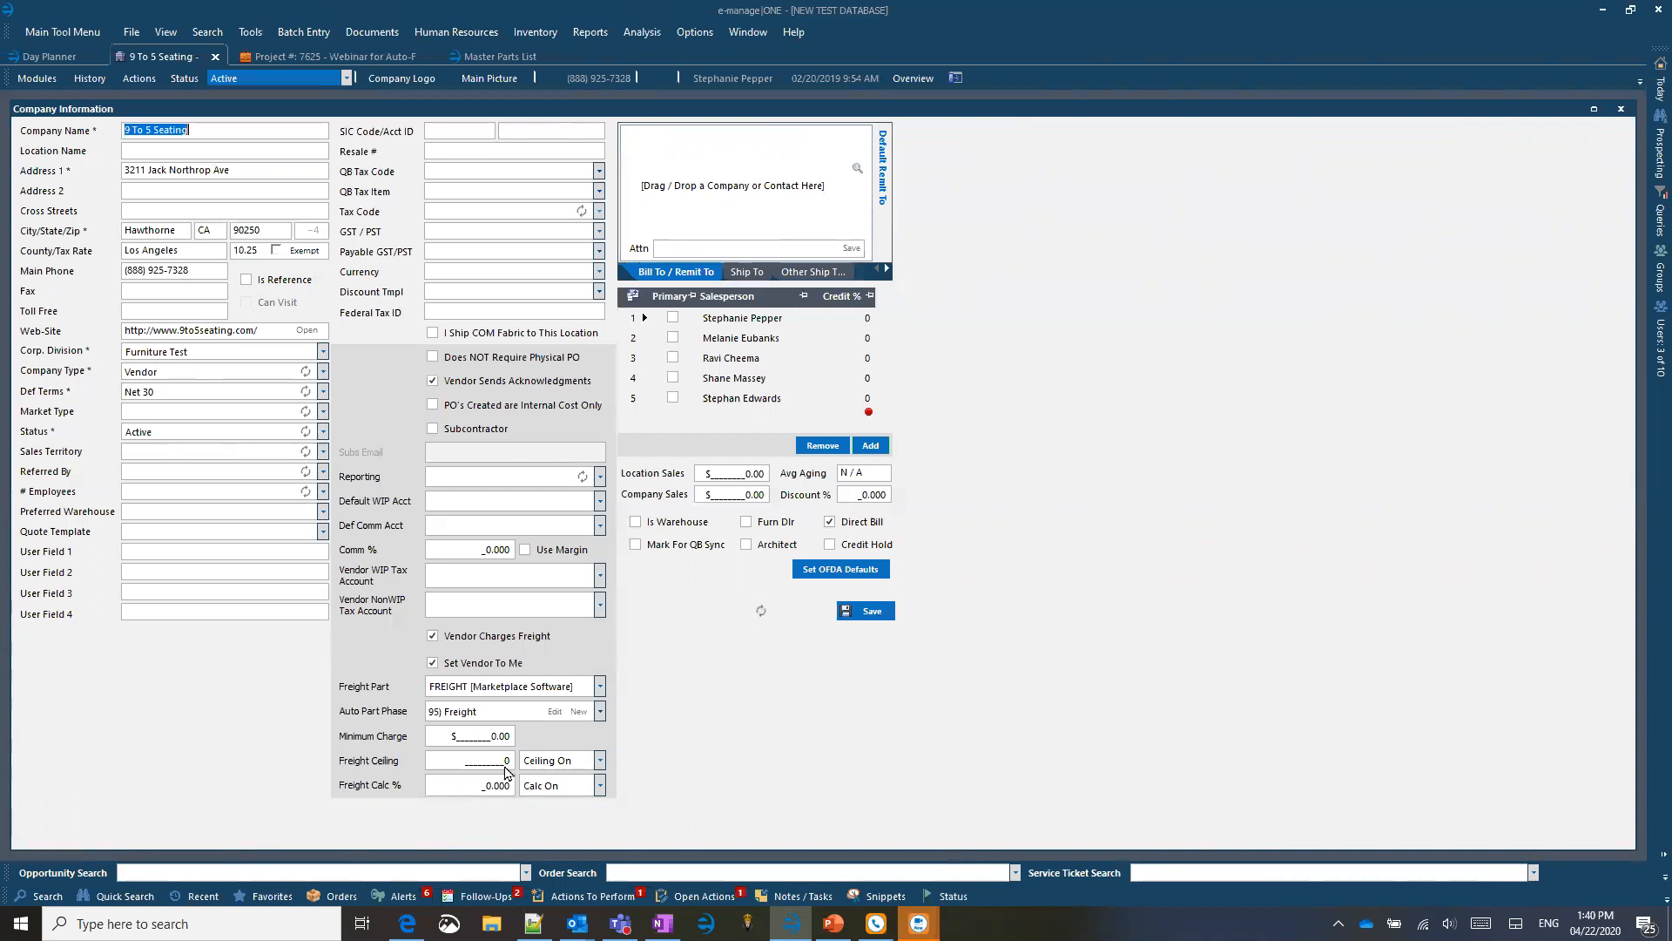
{"action": "left_click_drag", "start_coordinate": [478, 737], "coordinate": [585, 739]}
{"action": "left_click", "coordinate": [490, 759]}
{"action": "left_click_drag", "start_coordinate": [489, 759], "coordinate": [527, 763]}
{"action": "type", "text": "5000"}
{"action": "left_click", "coordinate": [554, 762]}
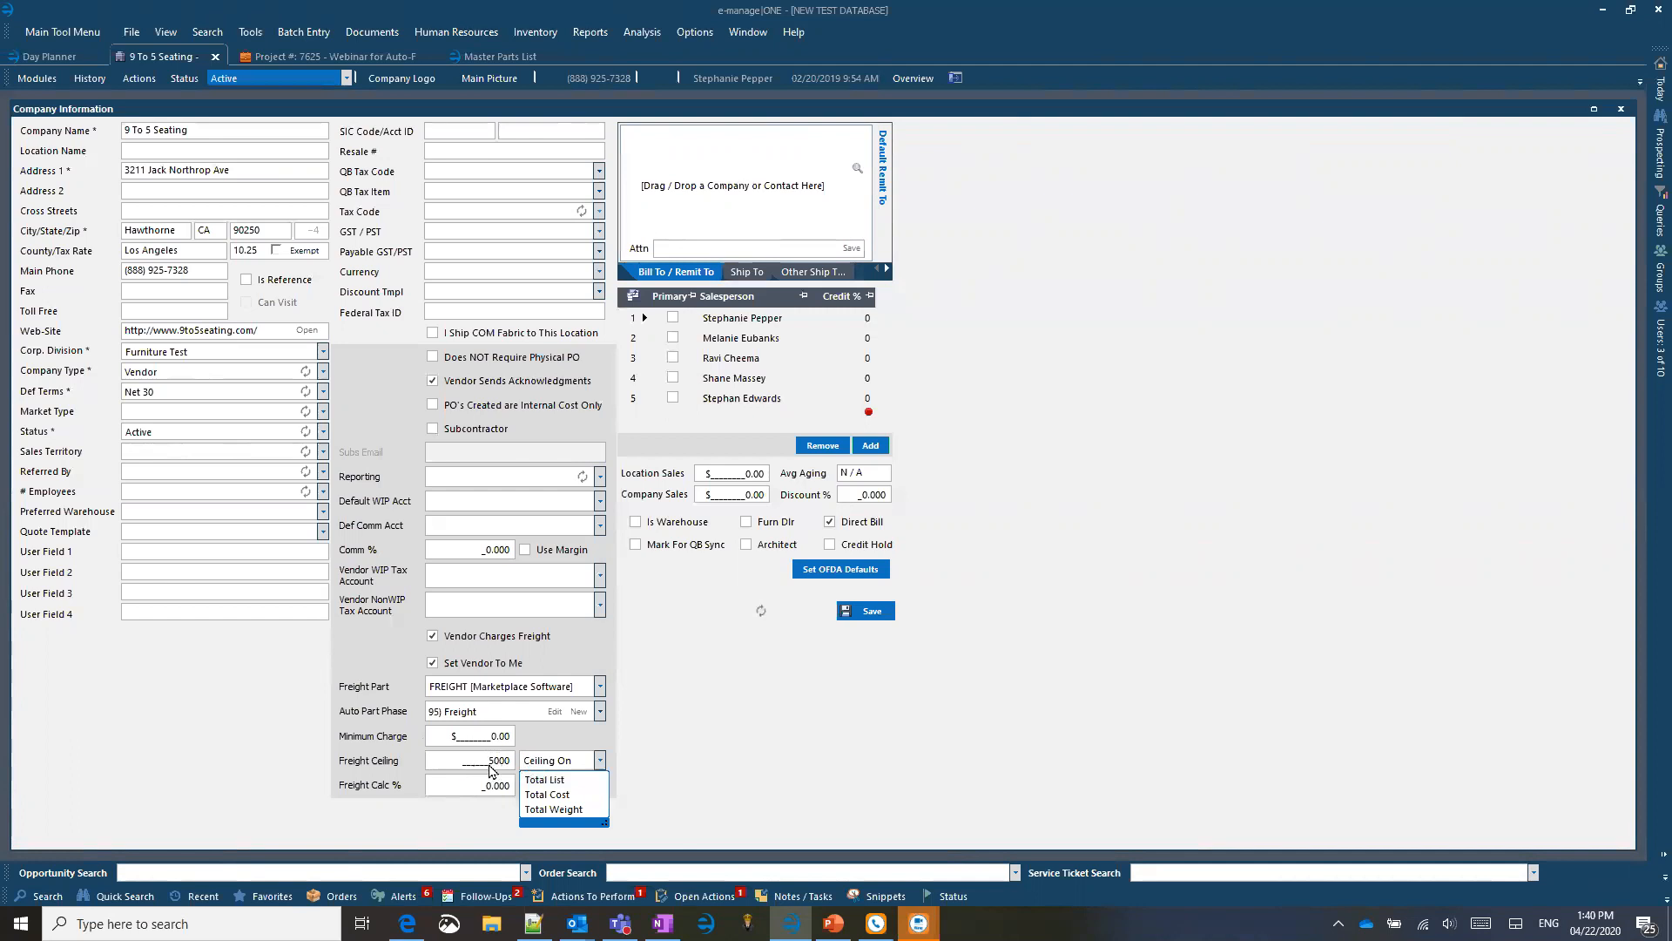
{"action": "left_click", "coordinate": [570, 781]}
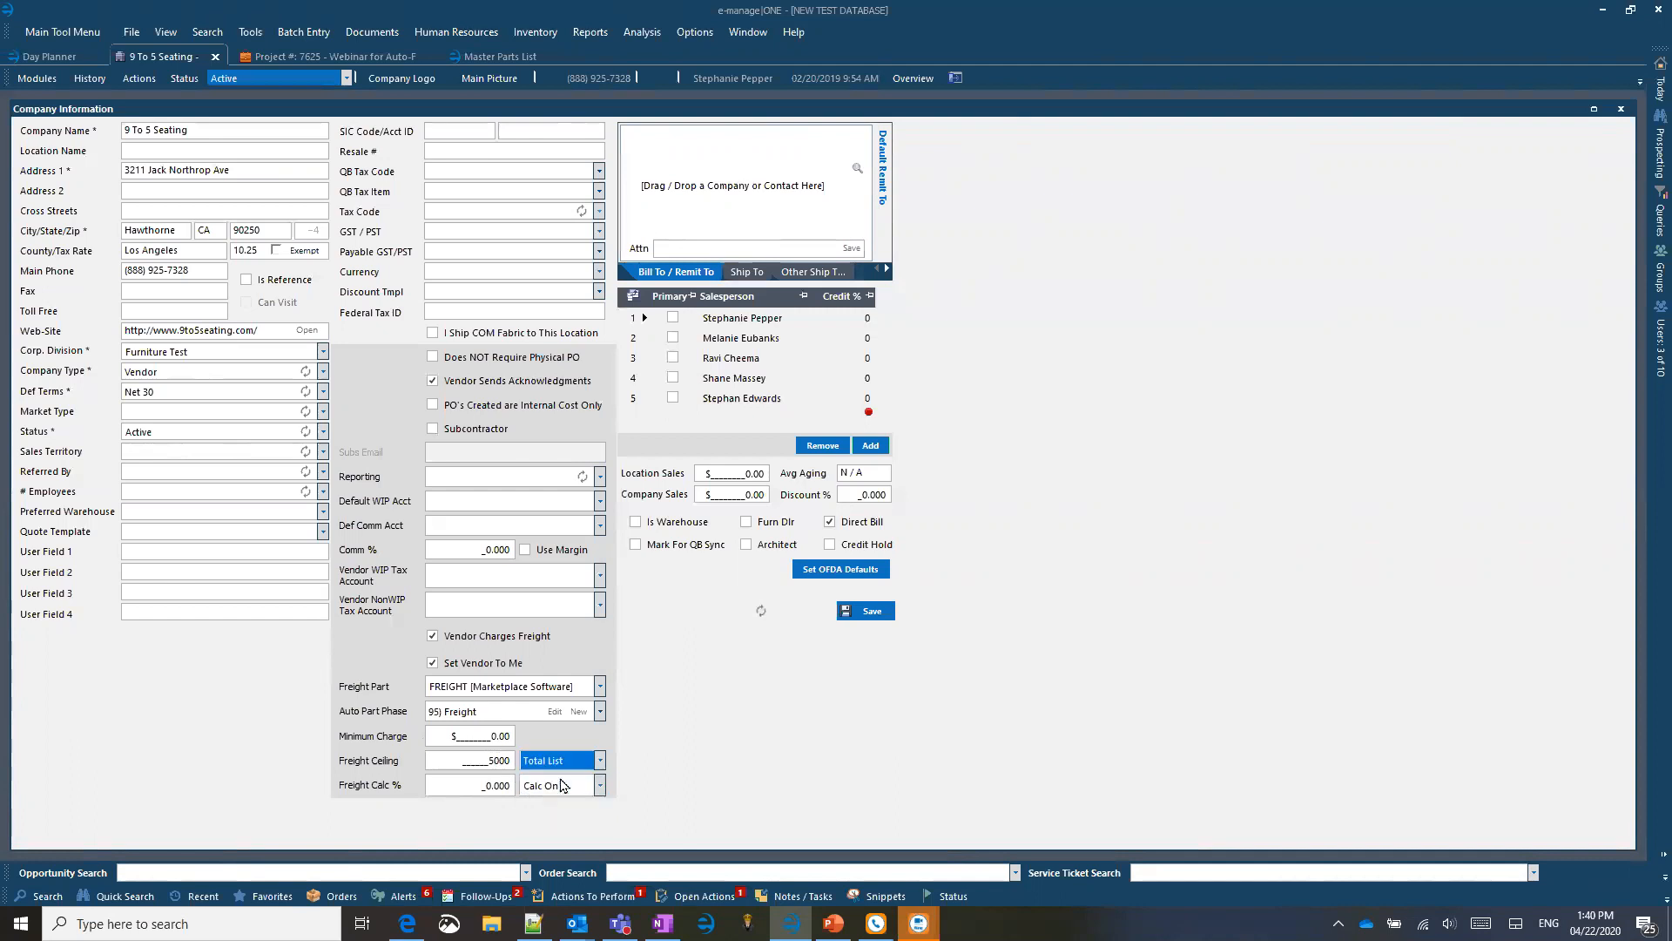
Step: Set the vendor's freight calculation percentage to 3 and base it on Total List
{"action": "left_click", "coordinate": [477, 787]}
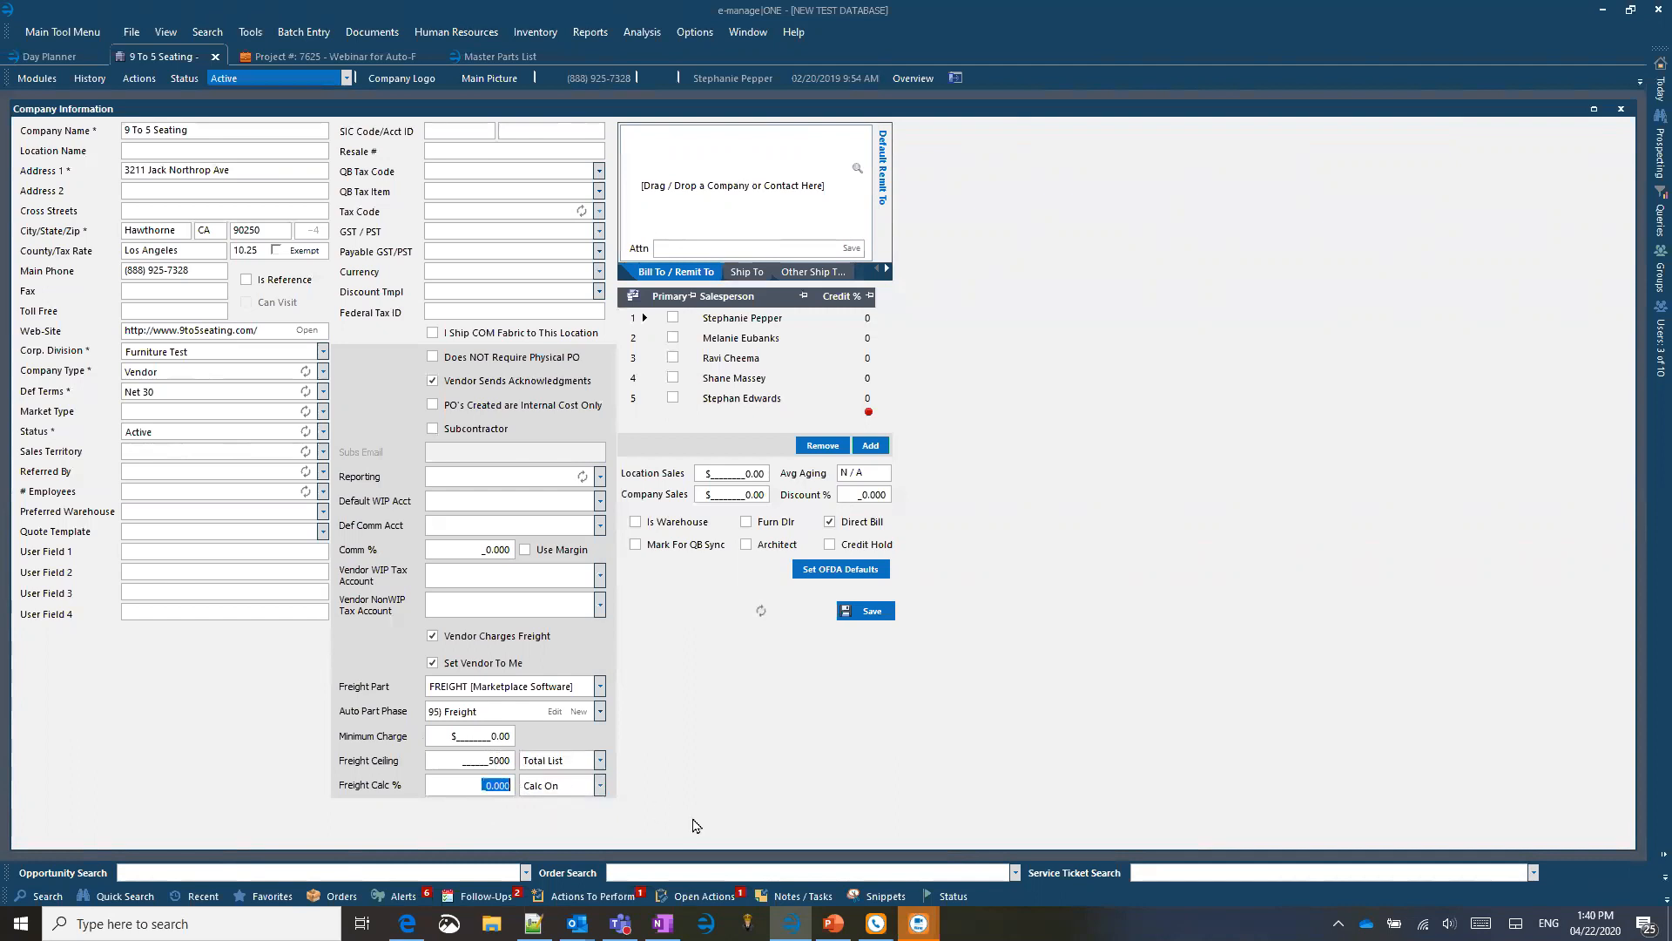
{"action": "type", "text": "3"}
{"action": "left_click", "coordinate": [601, 785]}
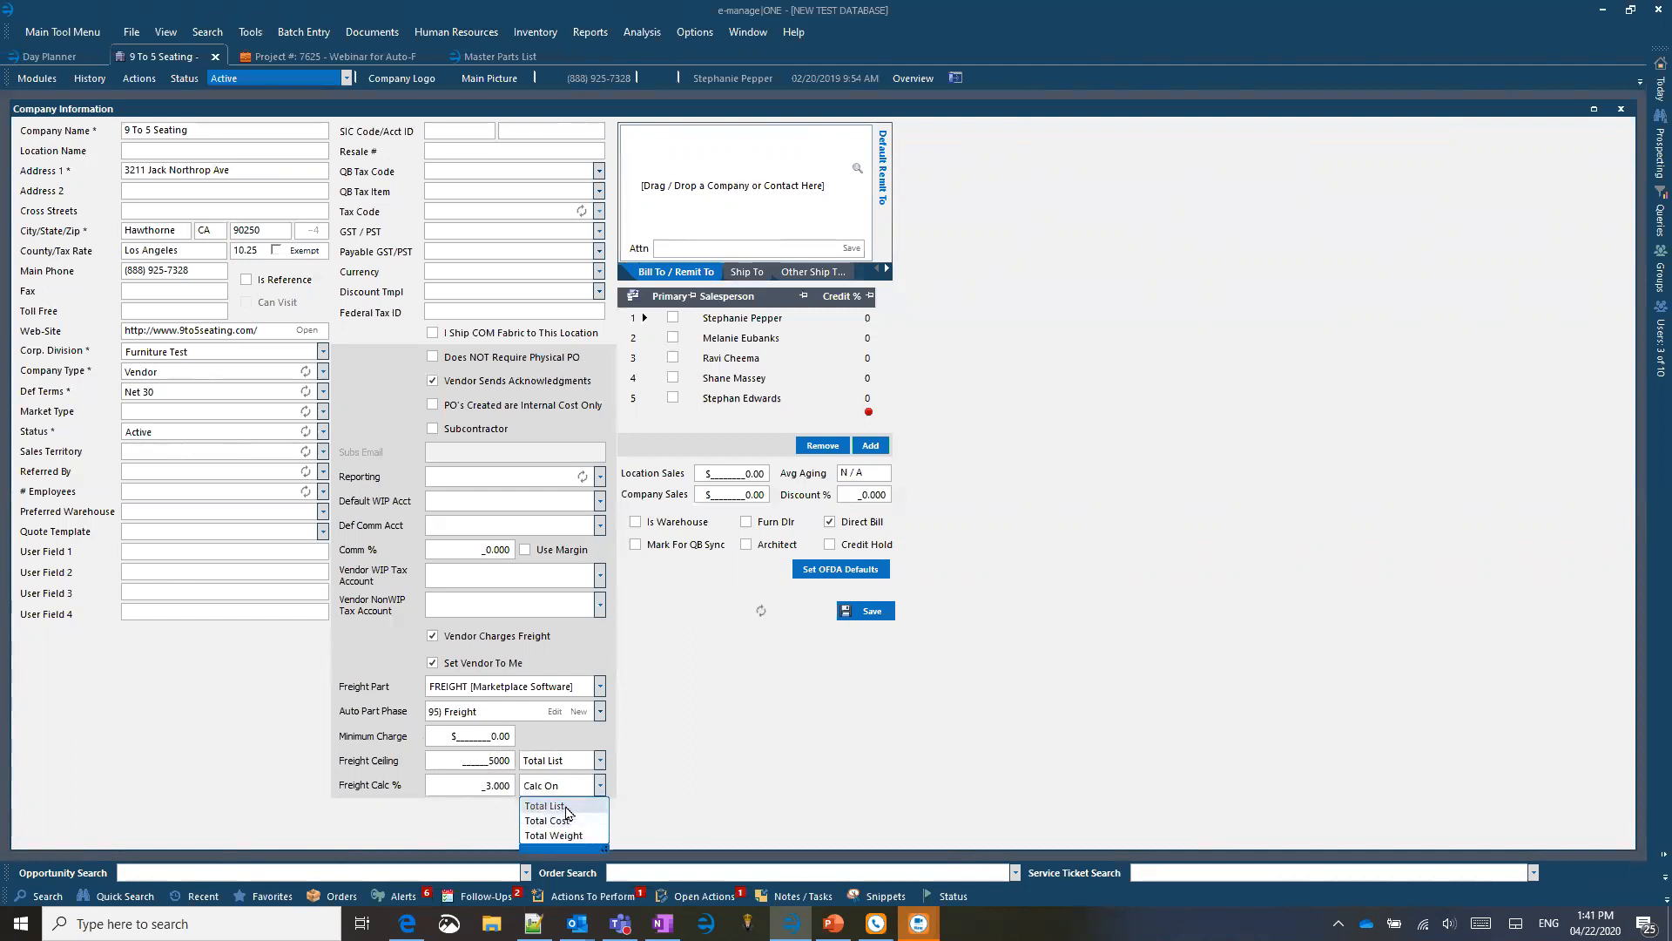
{"action": "left_click", "coordinate": [578, 806]}
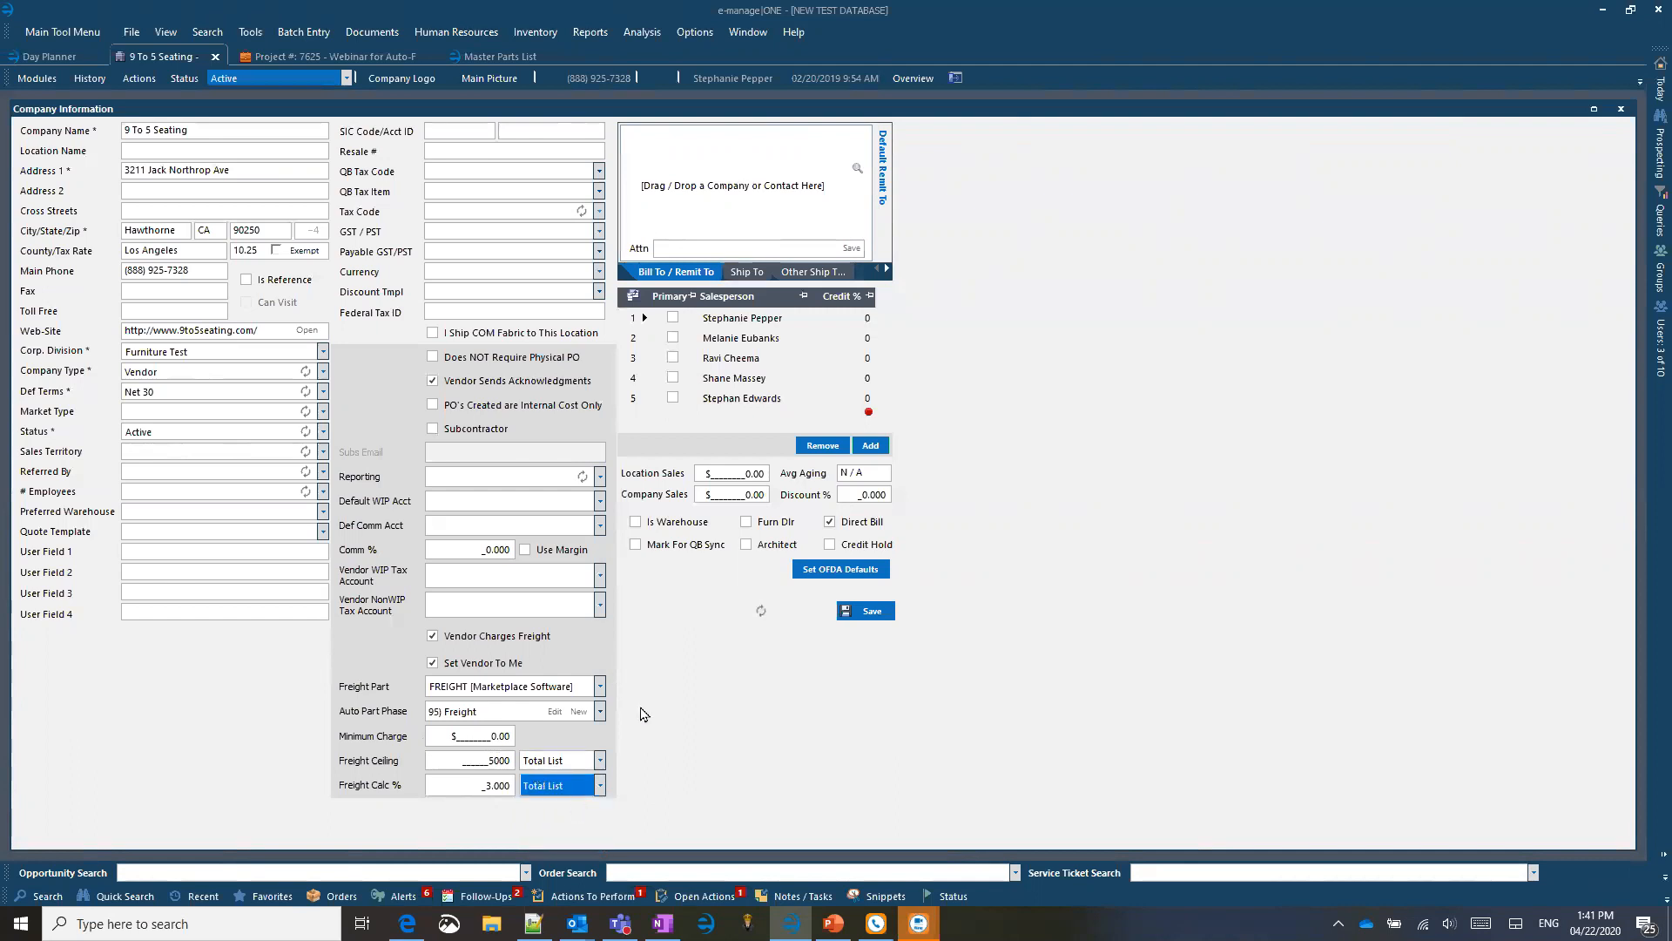
Step: Save the freight settings on the 9 To 5 Seating company record
{"action": "left_click", "coordinate": [867, 610]}
{"action": "left_click", "coordinate": [847, 515]}
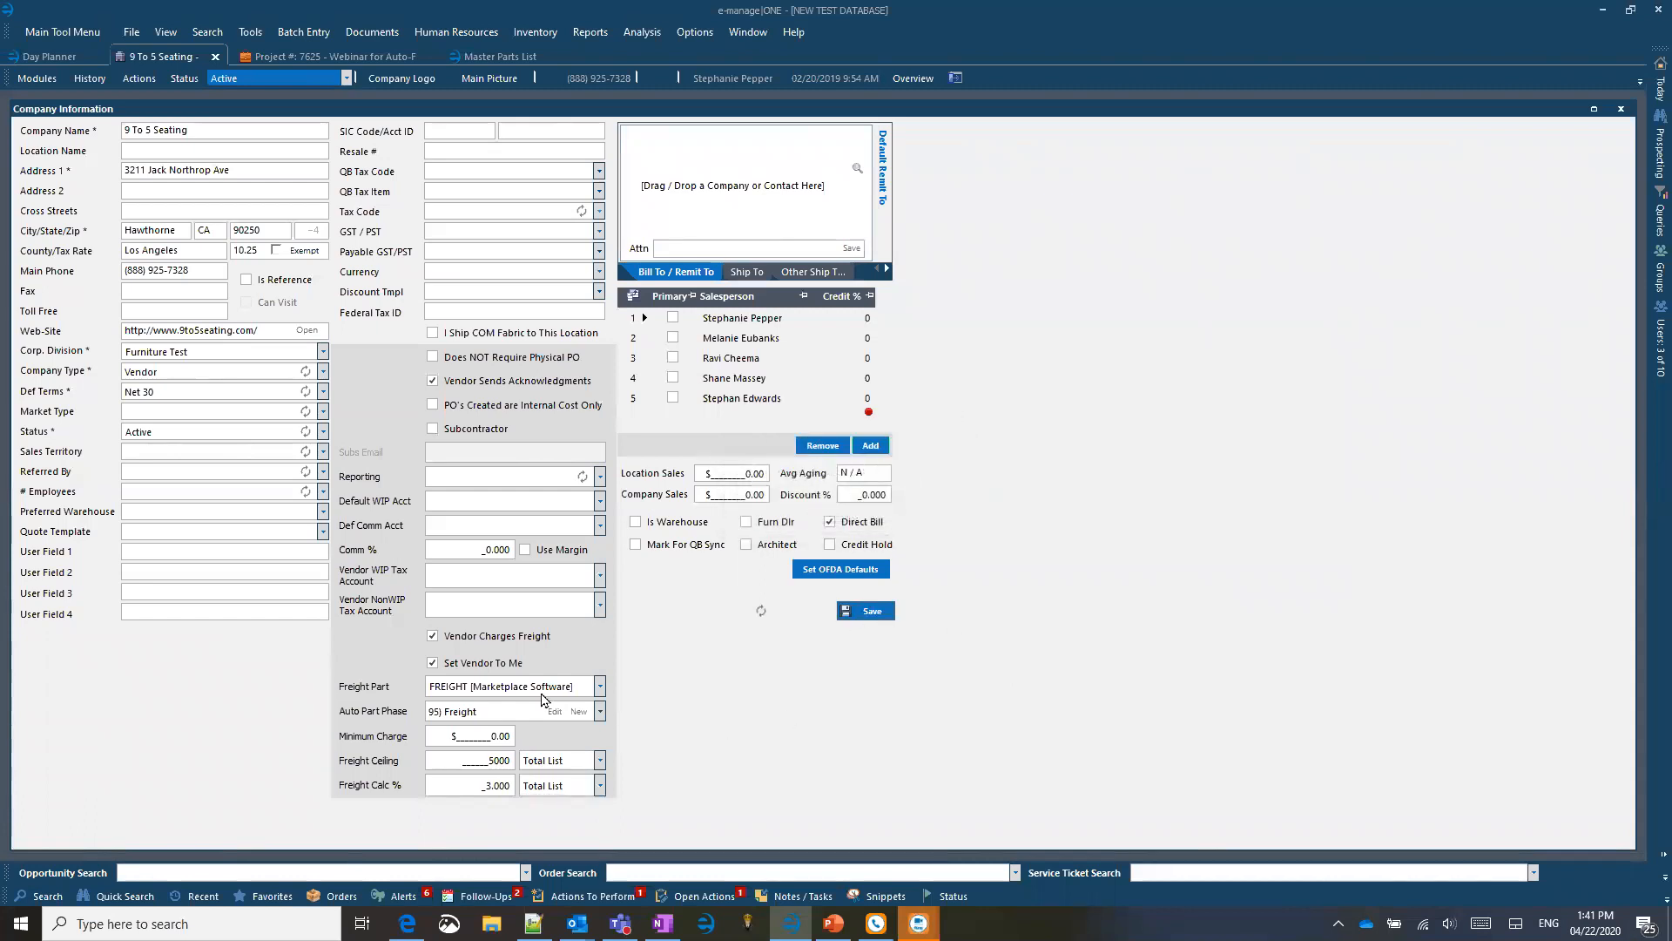
Step: Open the bill of materials of the Webinar for Auto-Freight Parts project and select New BOM in the FURNITURE phase
{"action": "left_click", "coordinate": [327, 59]}
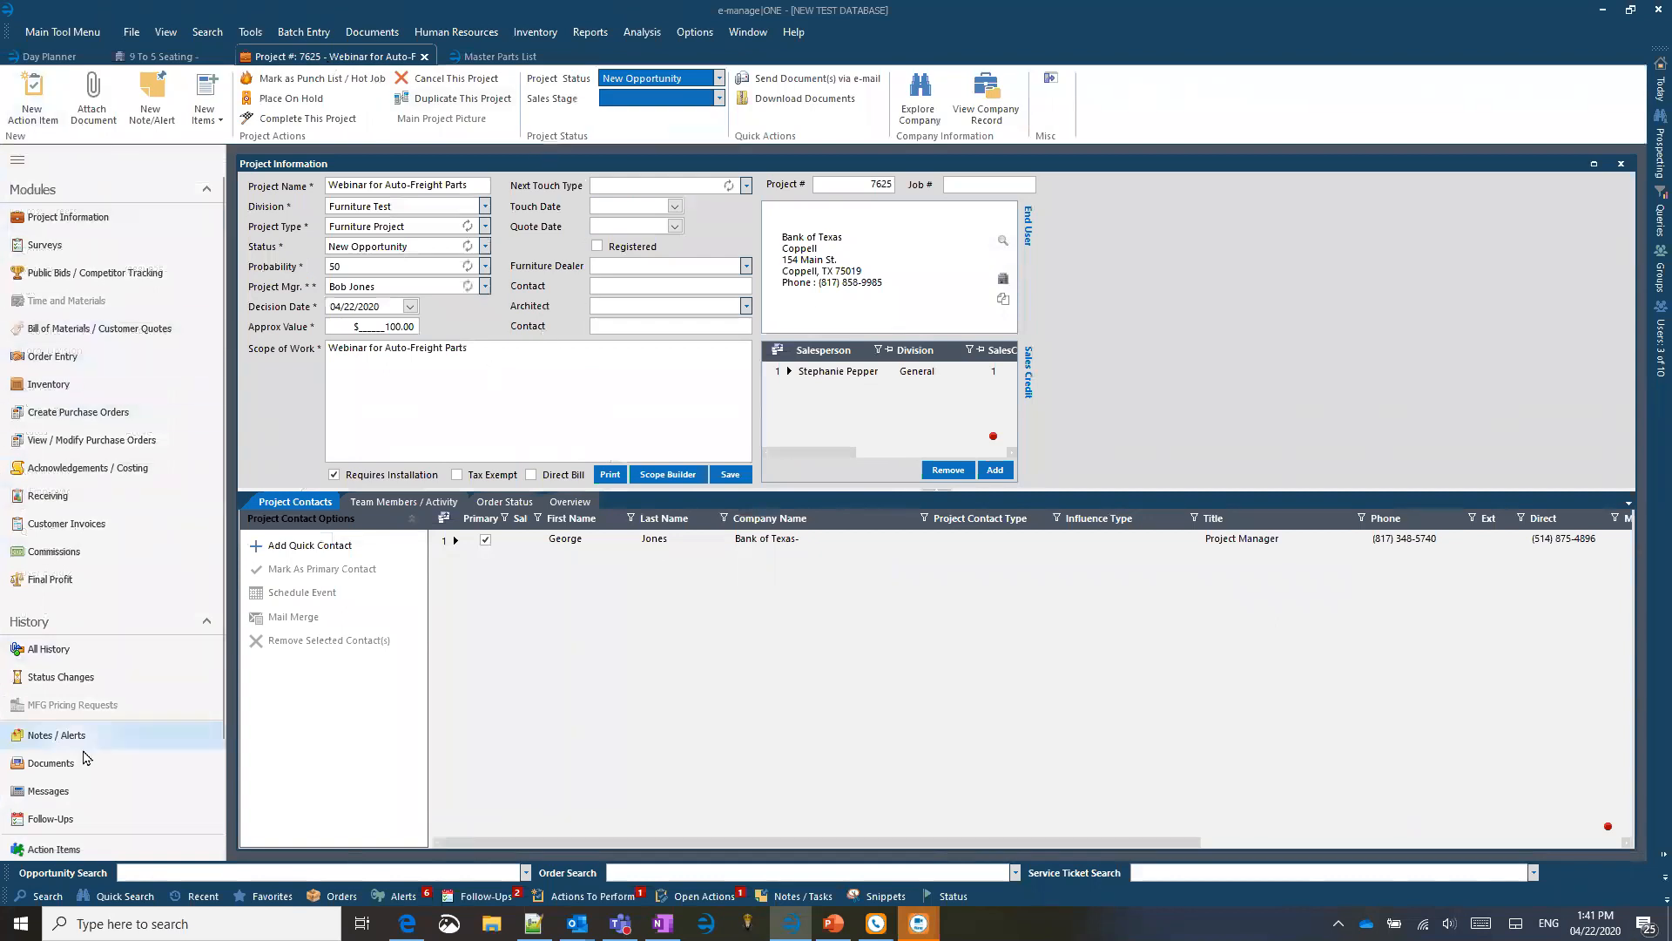
{"action": "left_click", "coordinate": [84, 329]}
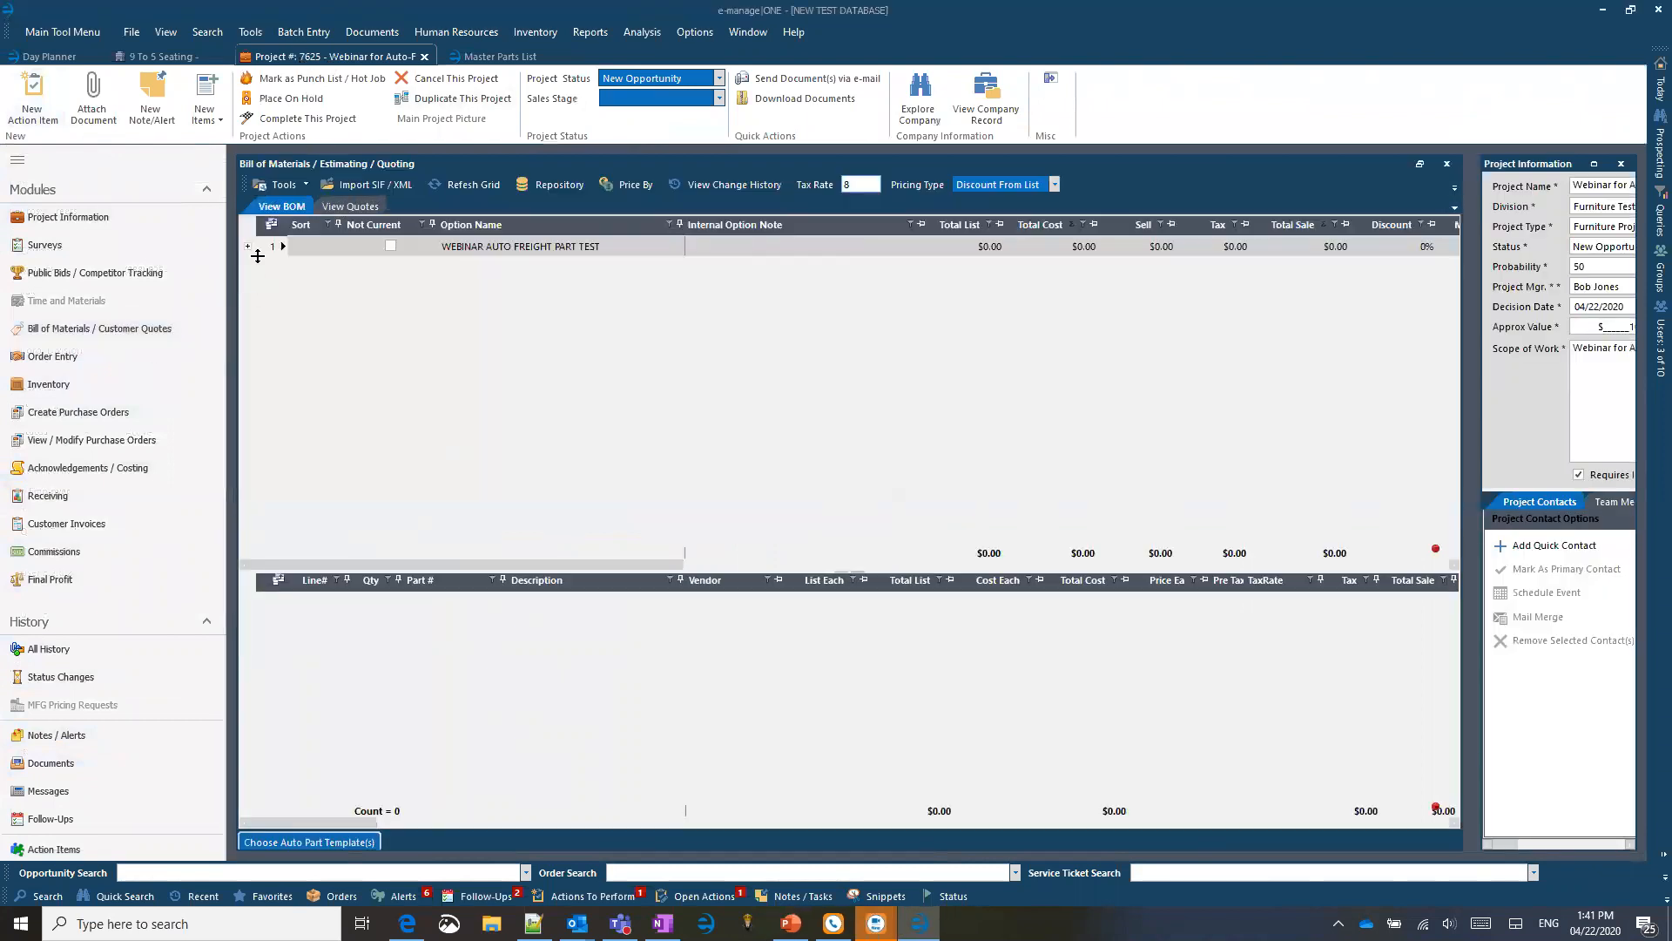
{"action": "left_click", "coordinate": [248, 248]}
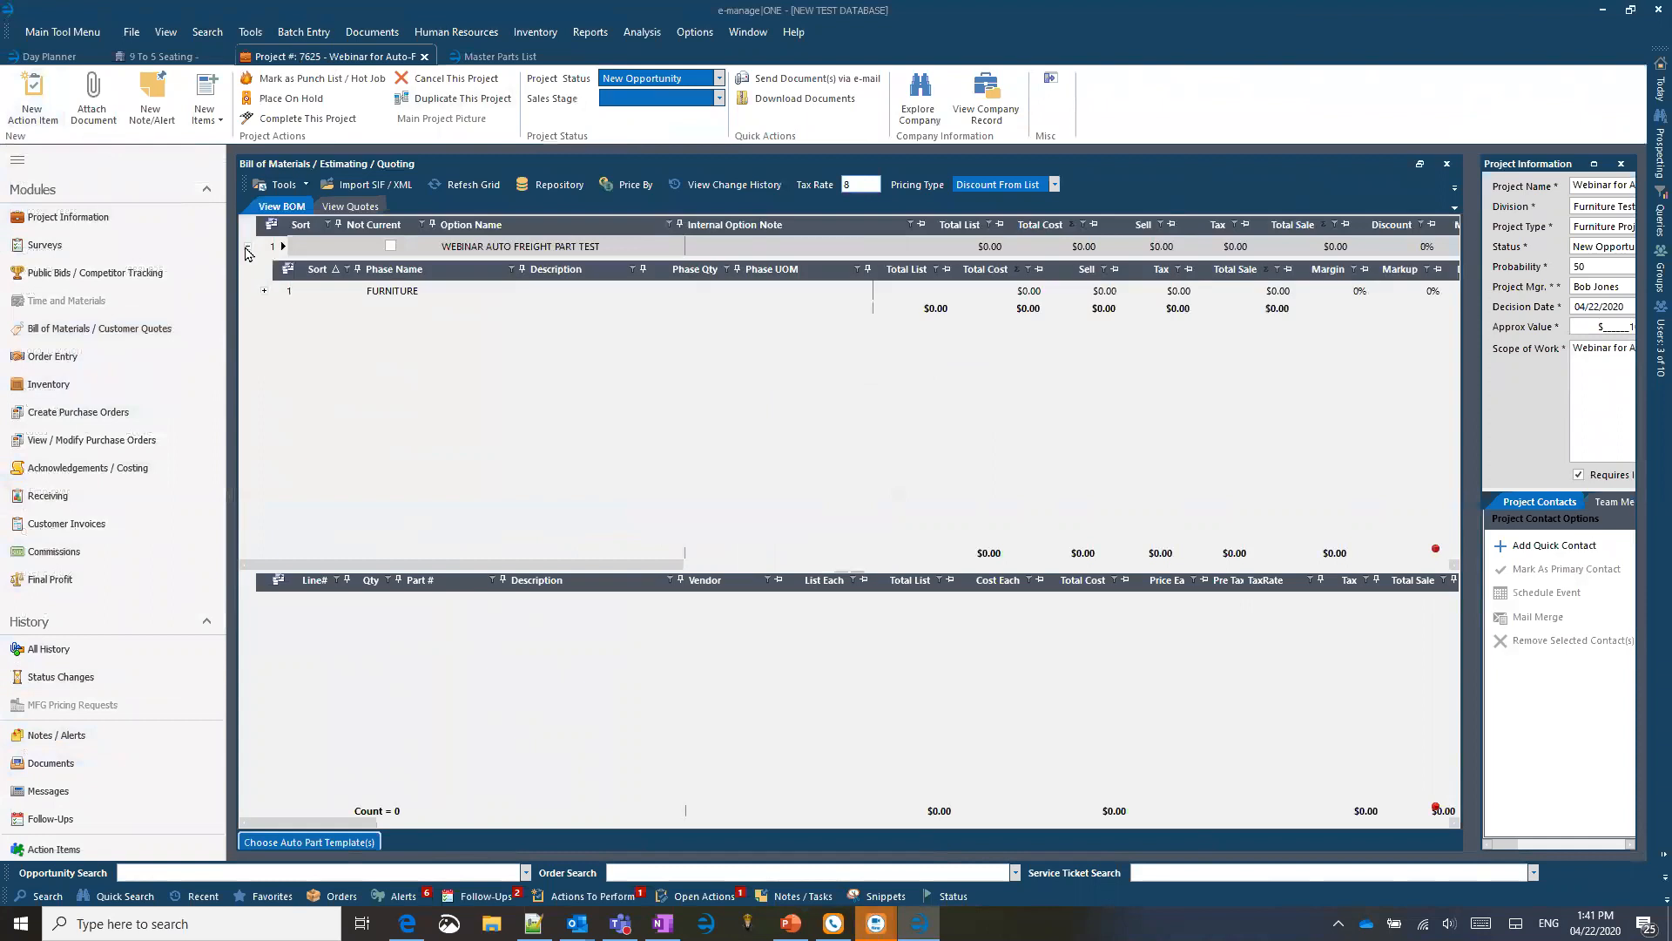
{"action": "left_click", "coordinate": [264, 291]}
{"action": "left_click", "coordinate": [311, 338]}
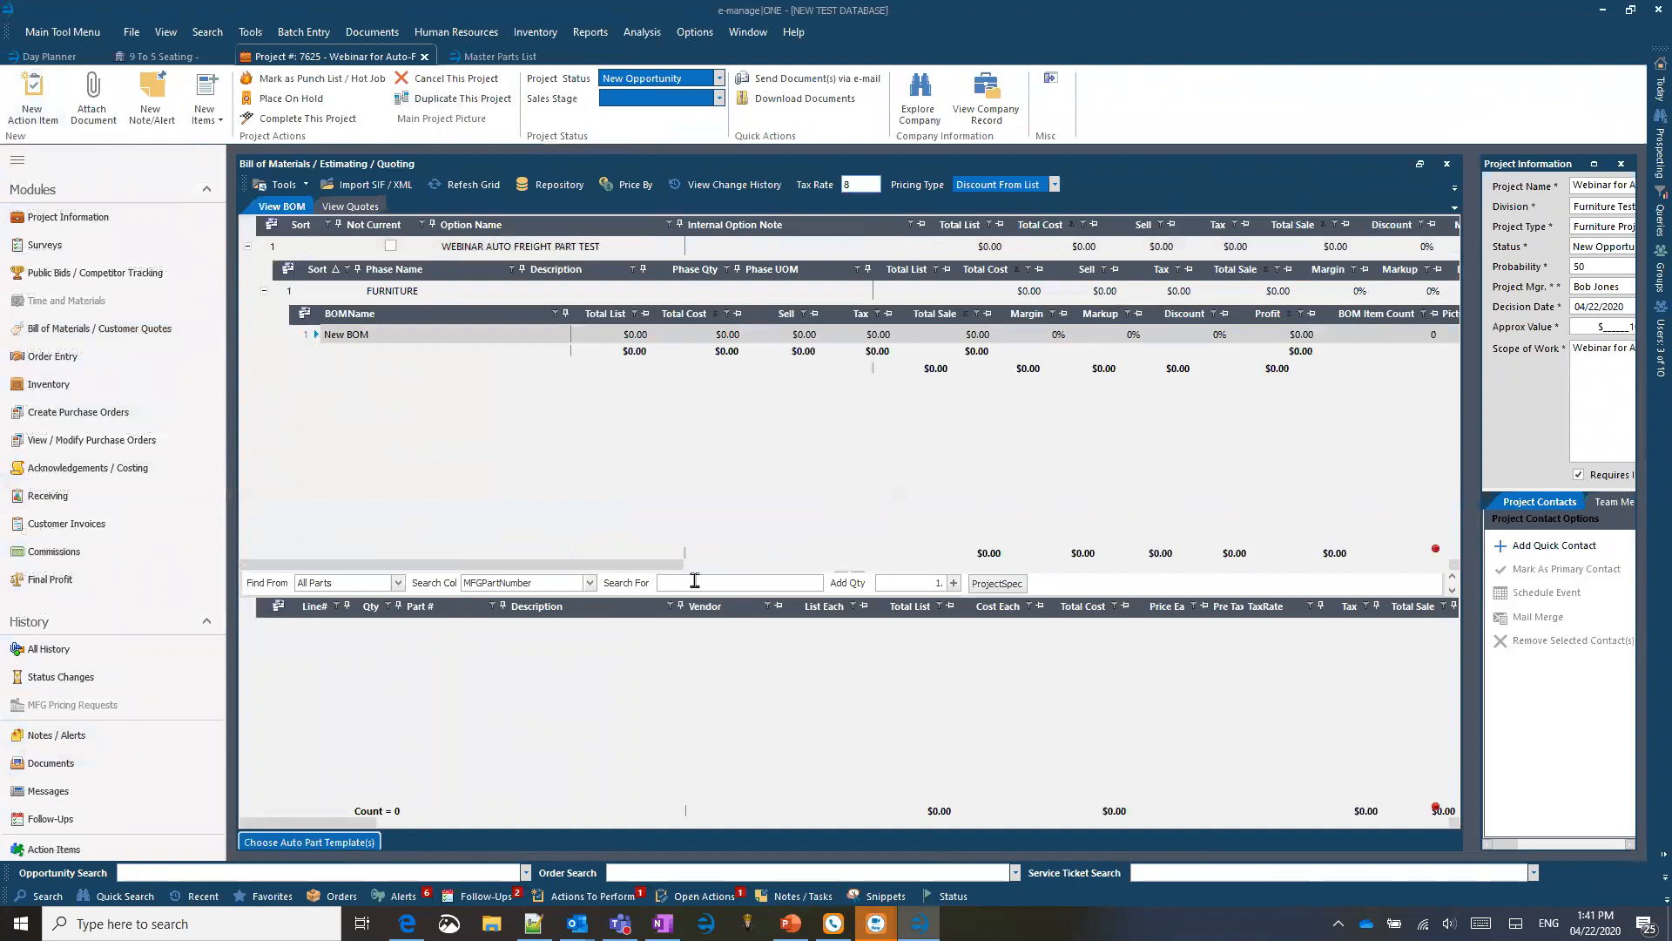
Step: Search all parts for vendor reference 925, using VendorRef as the search column
{"action": "left_click", "coordinate": [590, 583]}
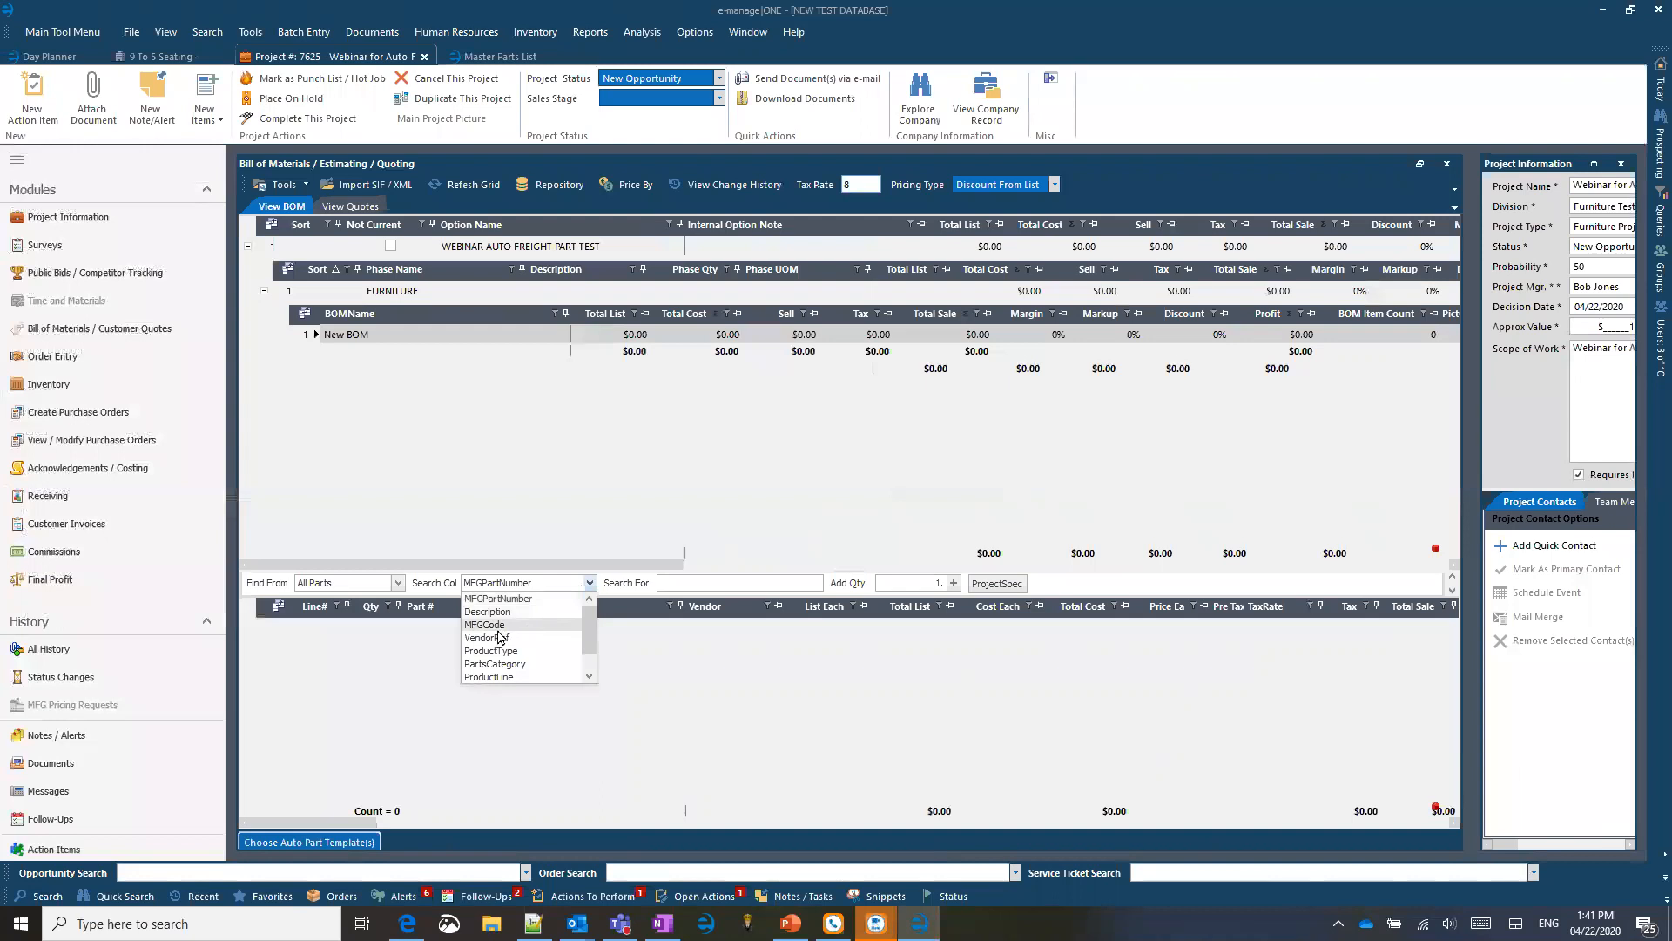
{"action": "left_click", "coordinate": [501, 636]}
{"action": "left_click", "coordinate": [737, 582]}
{"action": "type", "text": "925"}
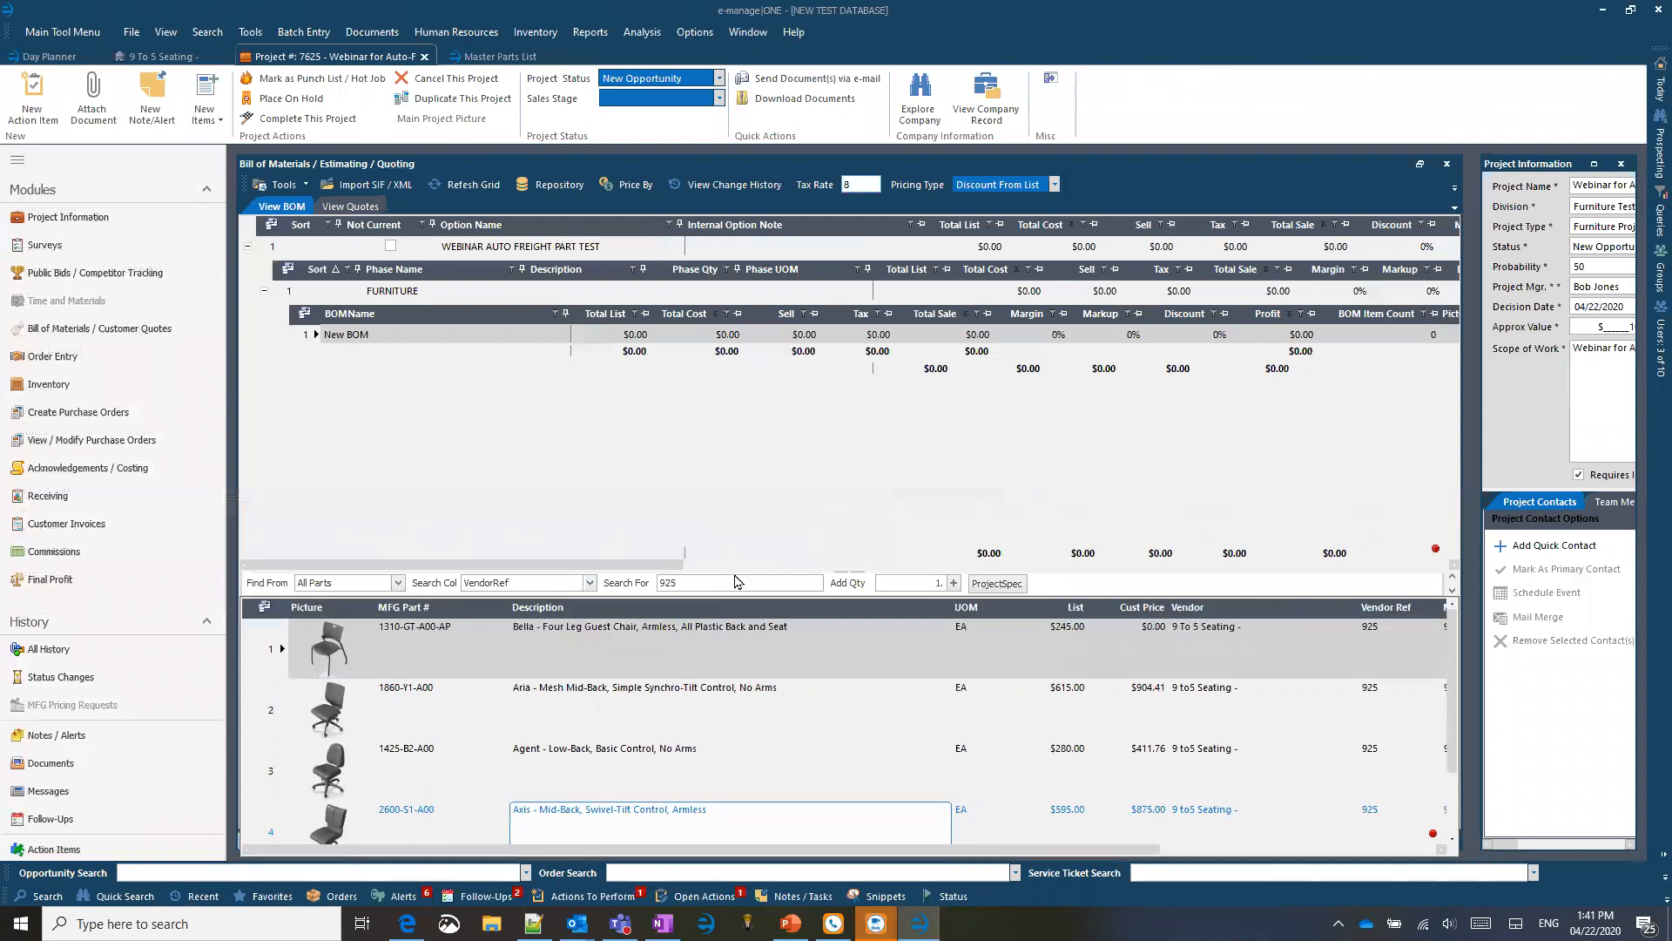
Step: Add one Bella four leg guest chair, part 1310-GT-A00-AP, to the New BOM
{"action": "left_click", "coordinate": [1026, 636]}
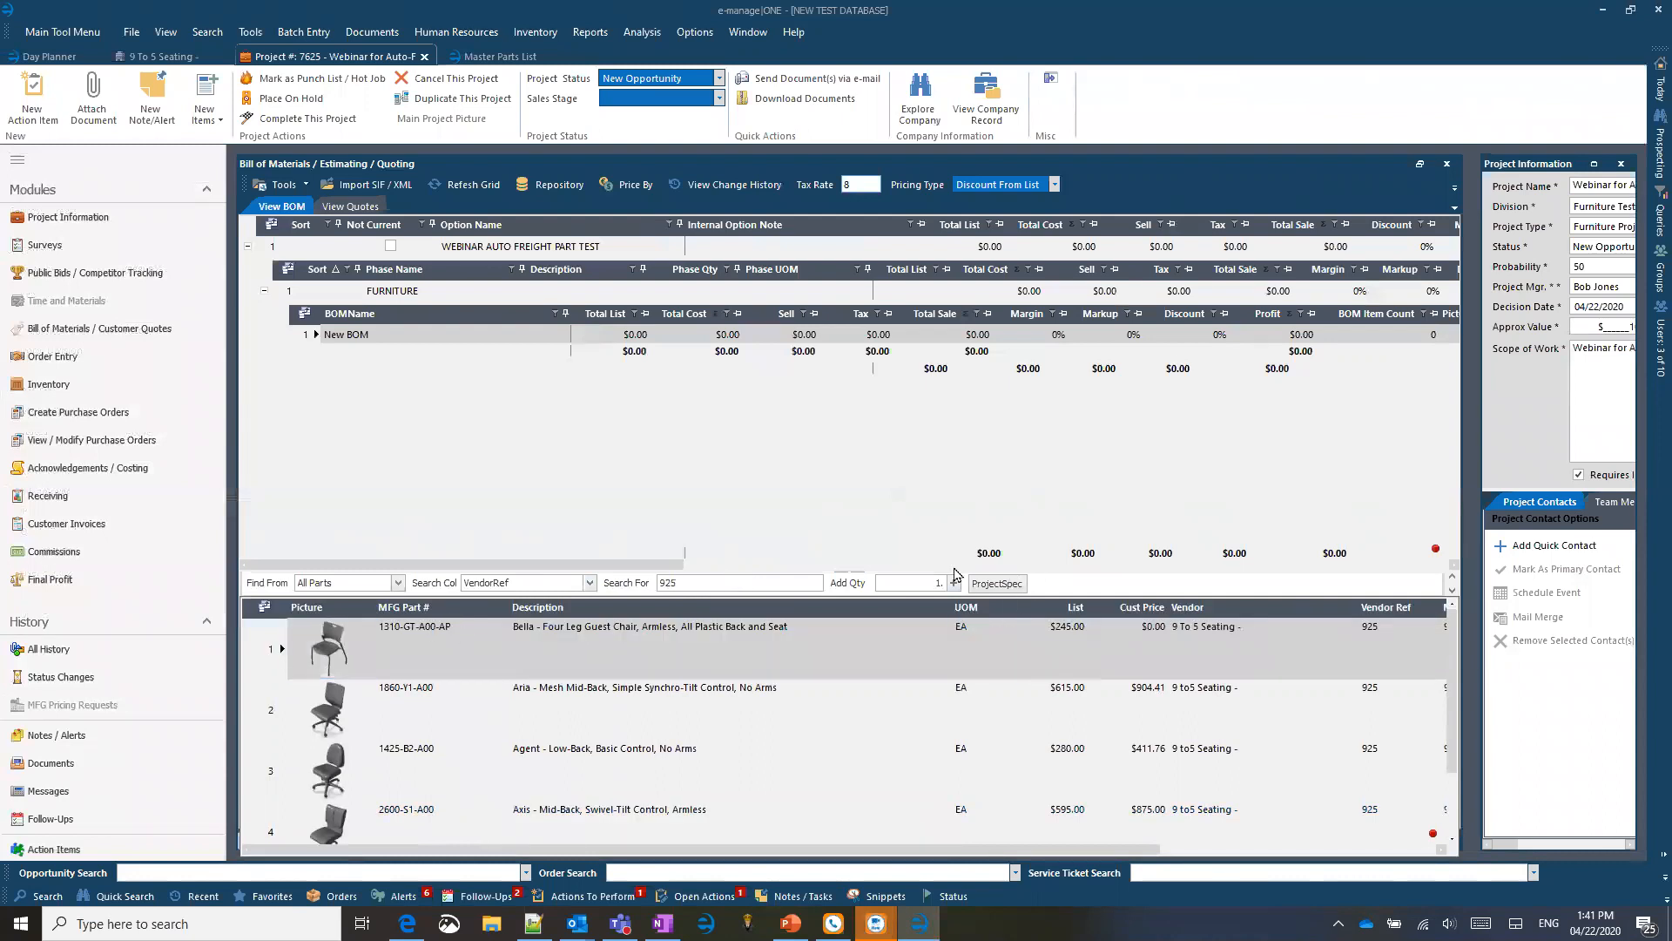
{"action": "left_click", "coordinate": [315, 654]}
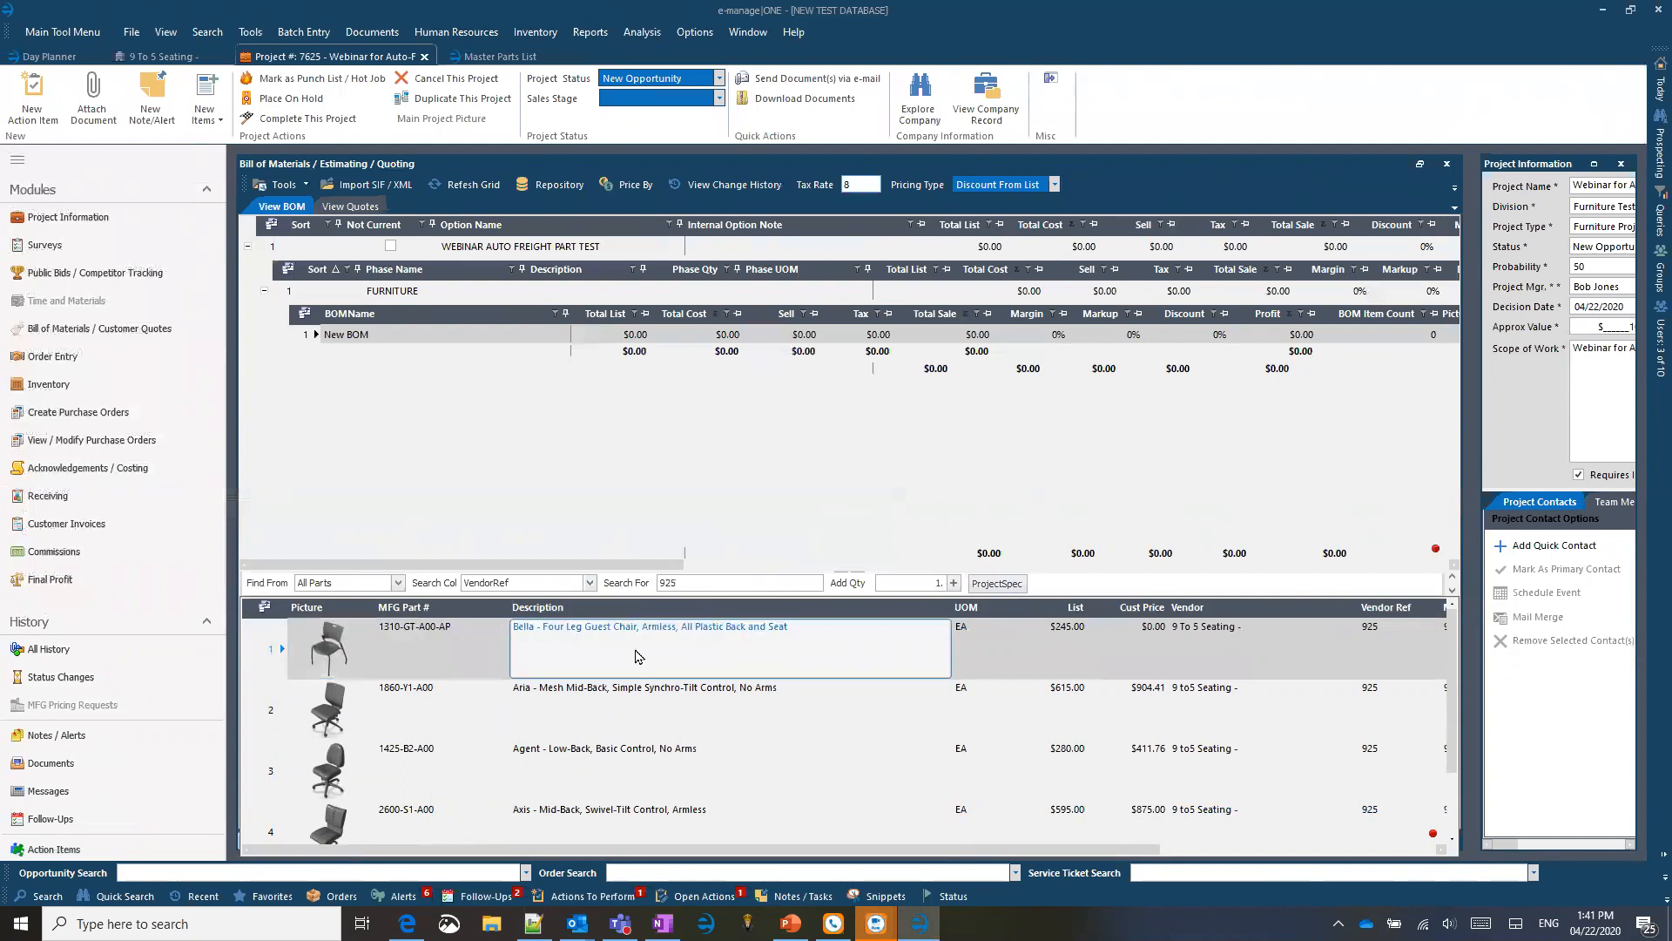
{"action": "left_click", "coordinate": [955, 585]}
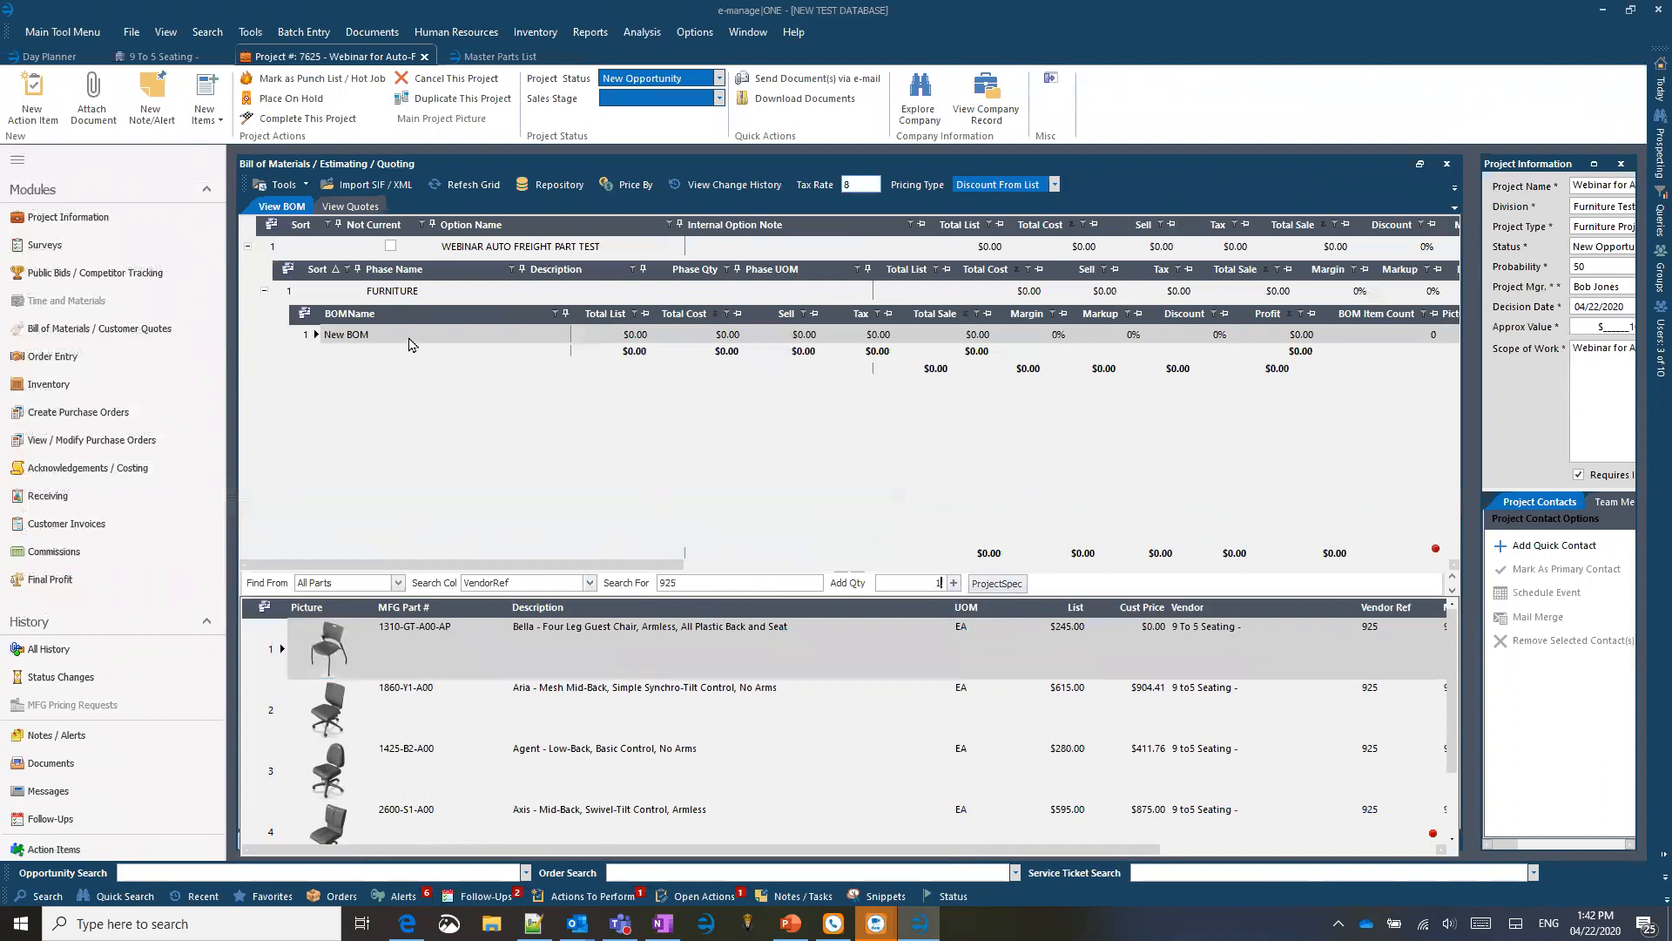
{"action": "key", "text": "Return"}
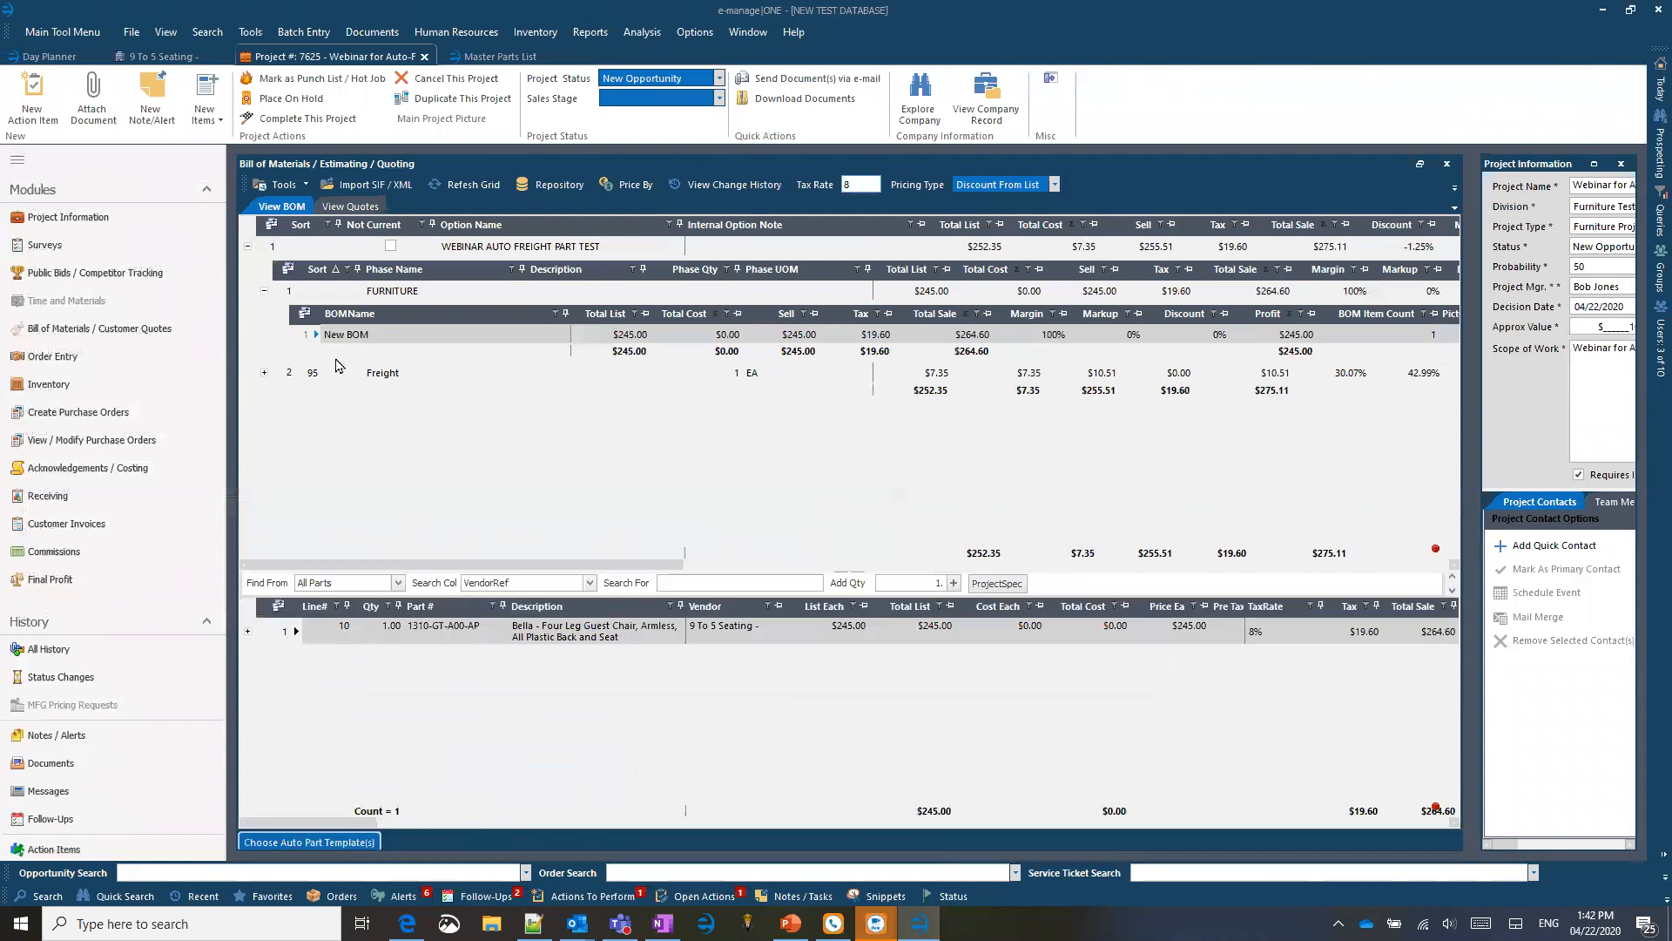
Step: Examine the Freight phase and its Freight Parts BOM, comparing the FREIGHT line's quantity, cost and price with the FURNITURE phase's total list
{"action": "left_click", "coordinate": [469, 380]}
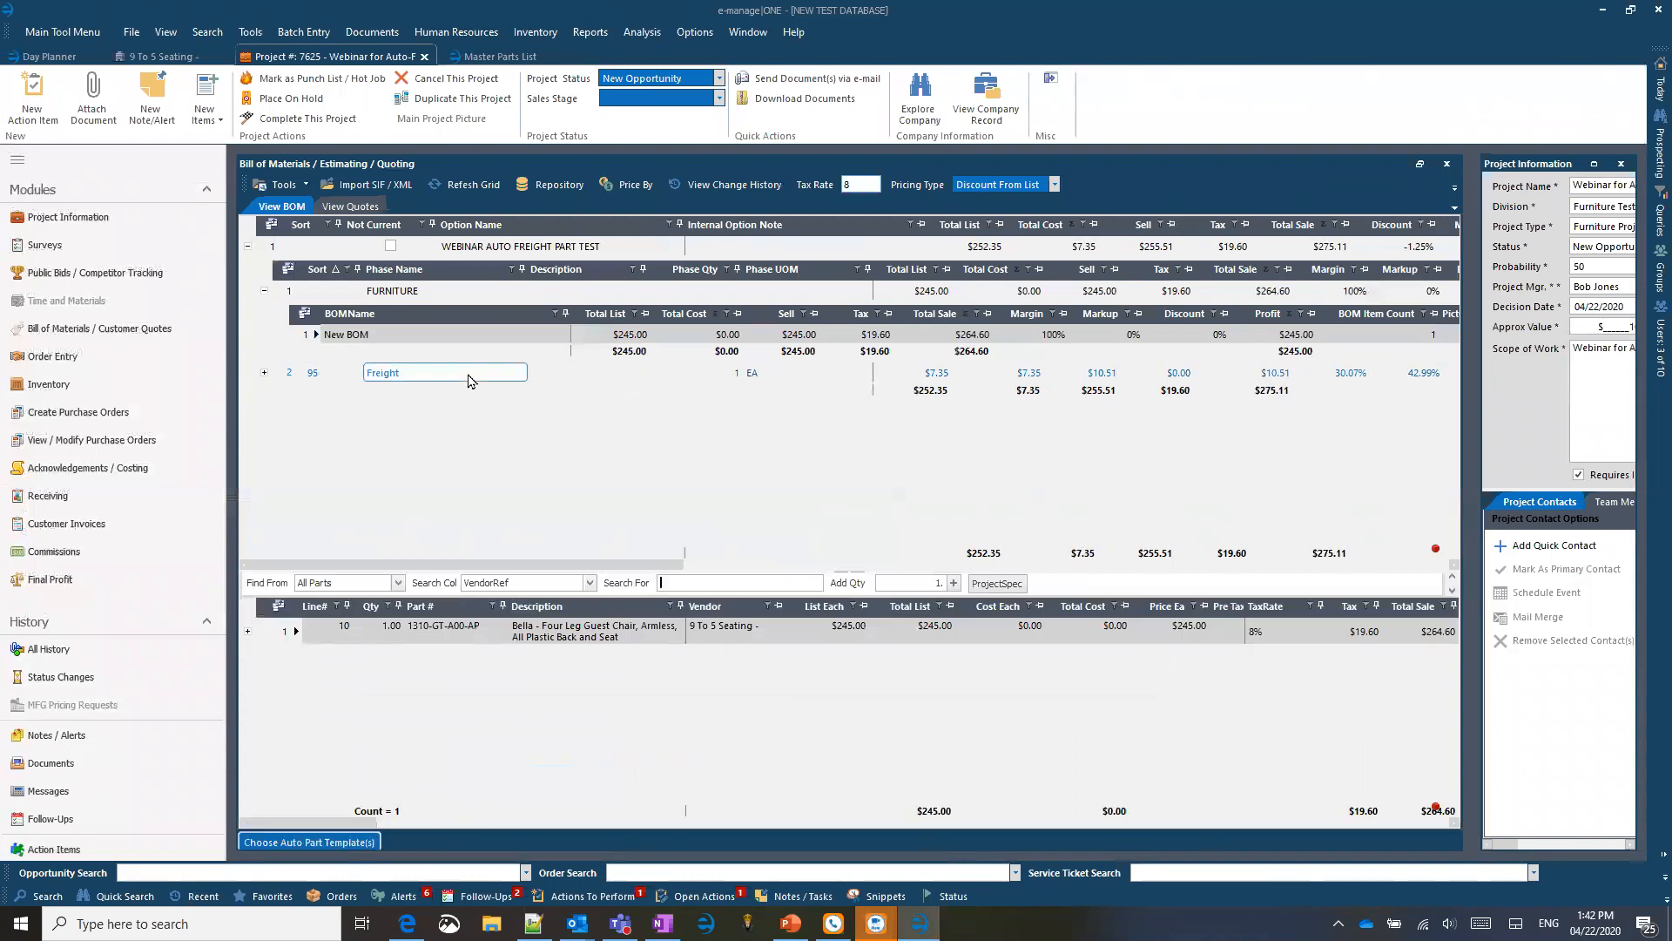
{"action": "left_click", "coordinate": [284, 375]}
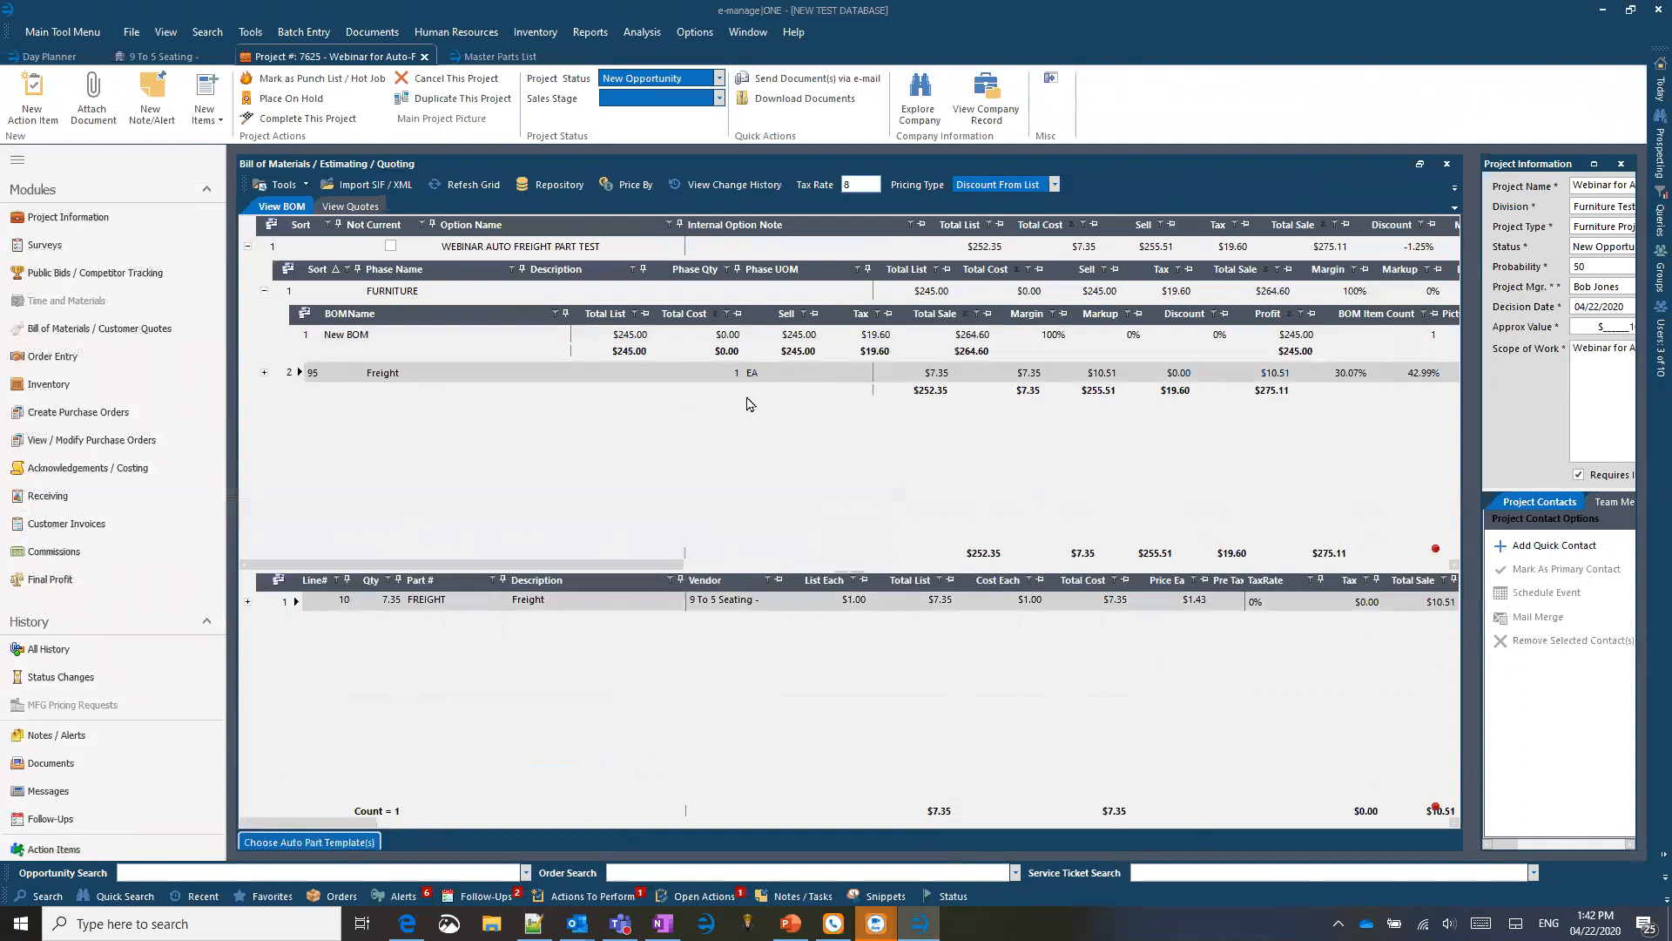
{"action": "left_click", "coordinate": [575, 372]}
{"action": "left_click", "coordinate": [264, 373]}
{"action": "left_click", "coordinate": [310, 419]}
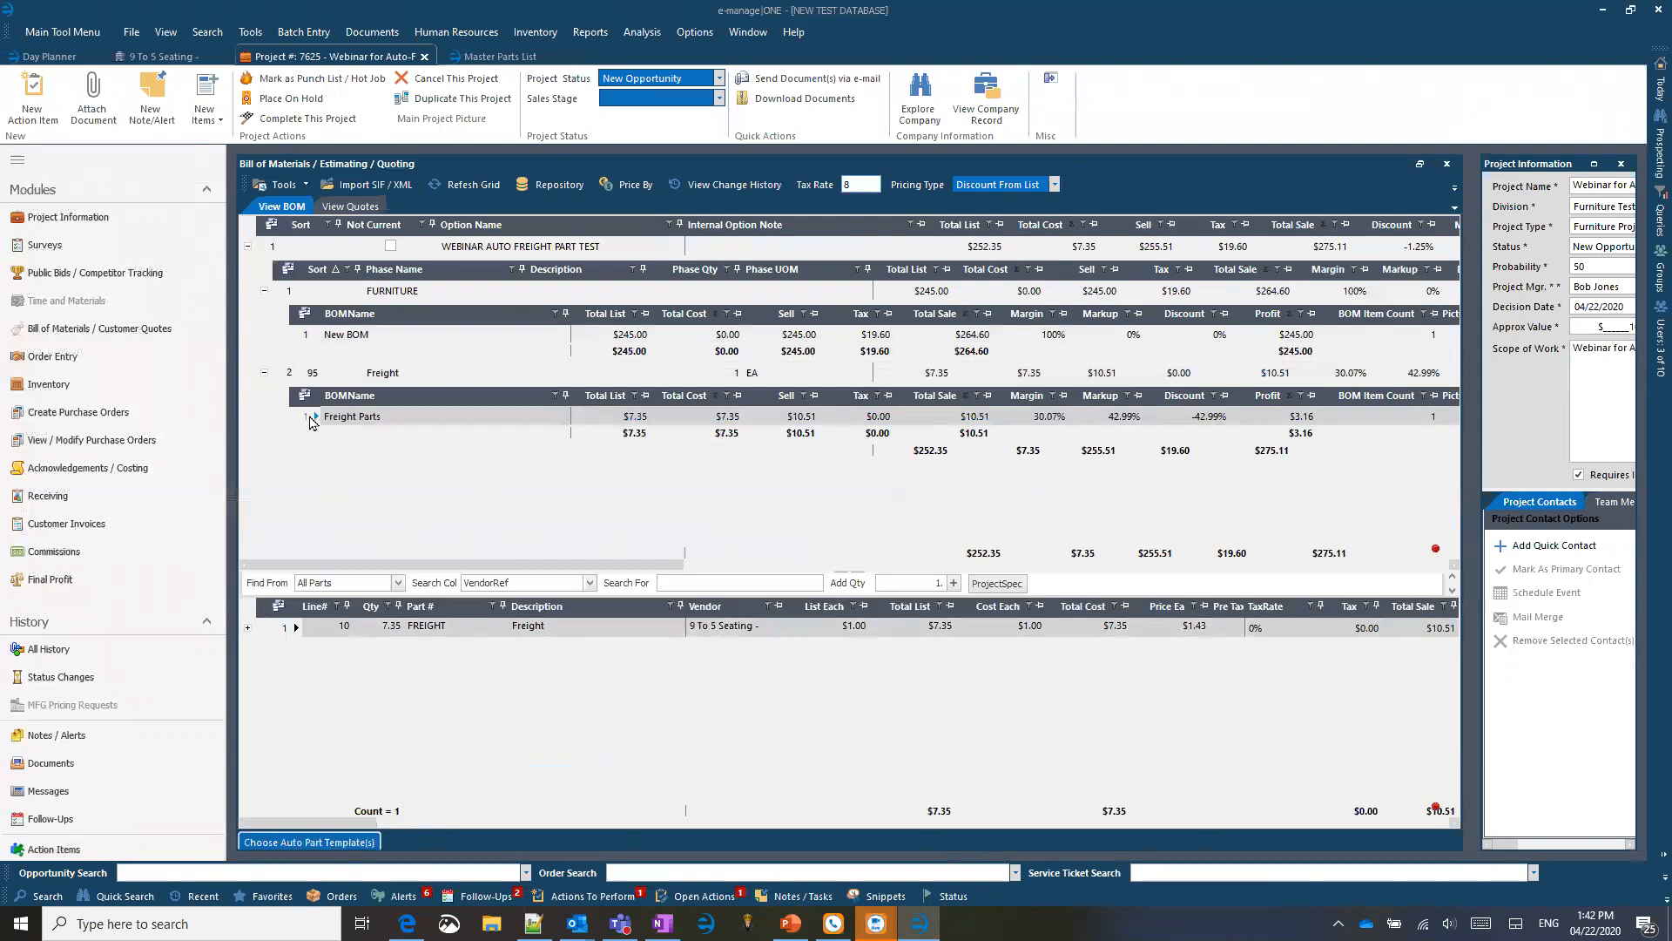
{"action": "left_click", "coordinate": [939, 296]}
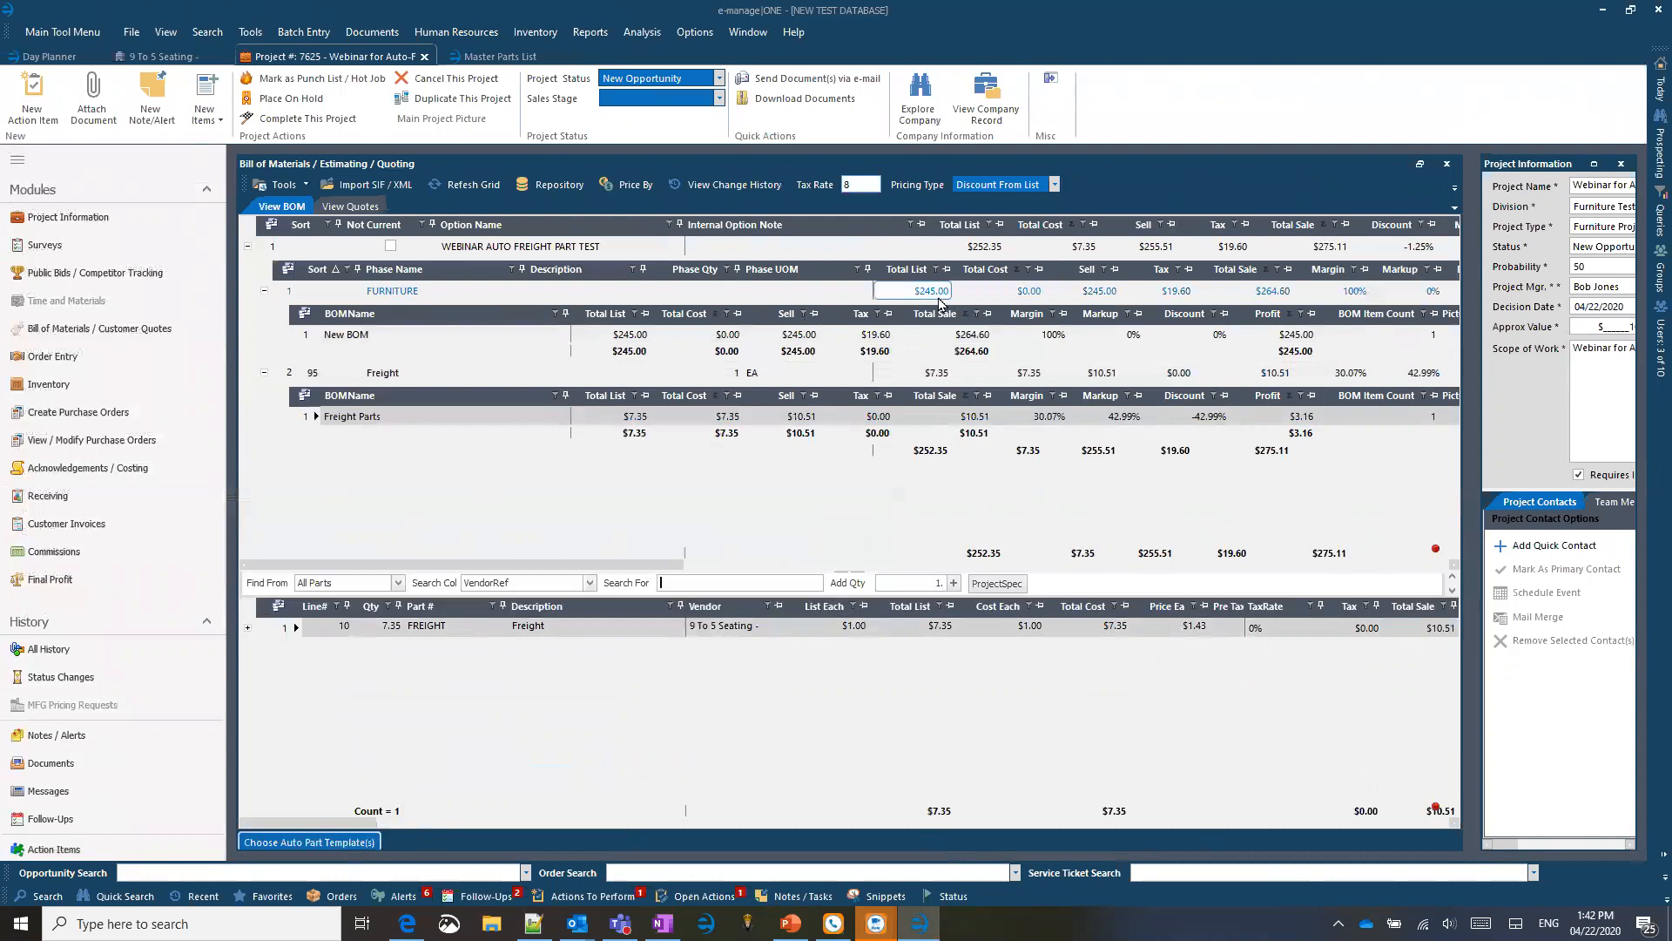
{"action": "left_click", "coordinate": [378, 676]}
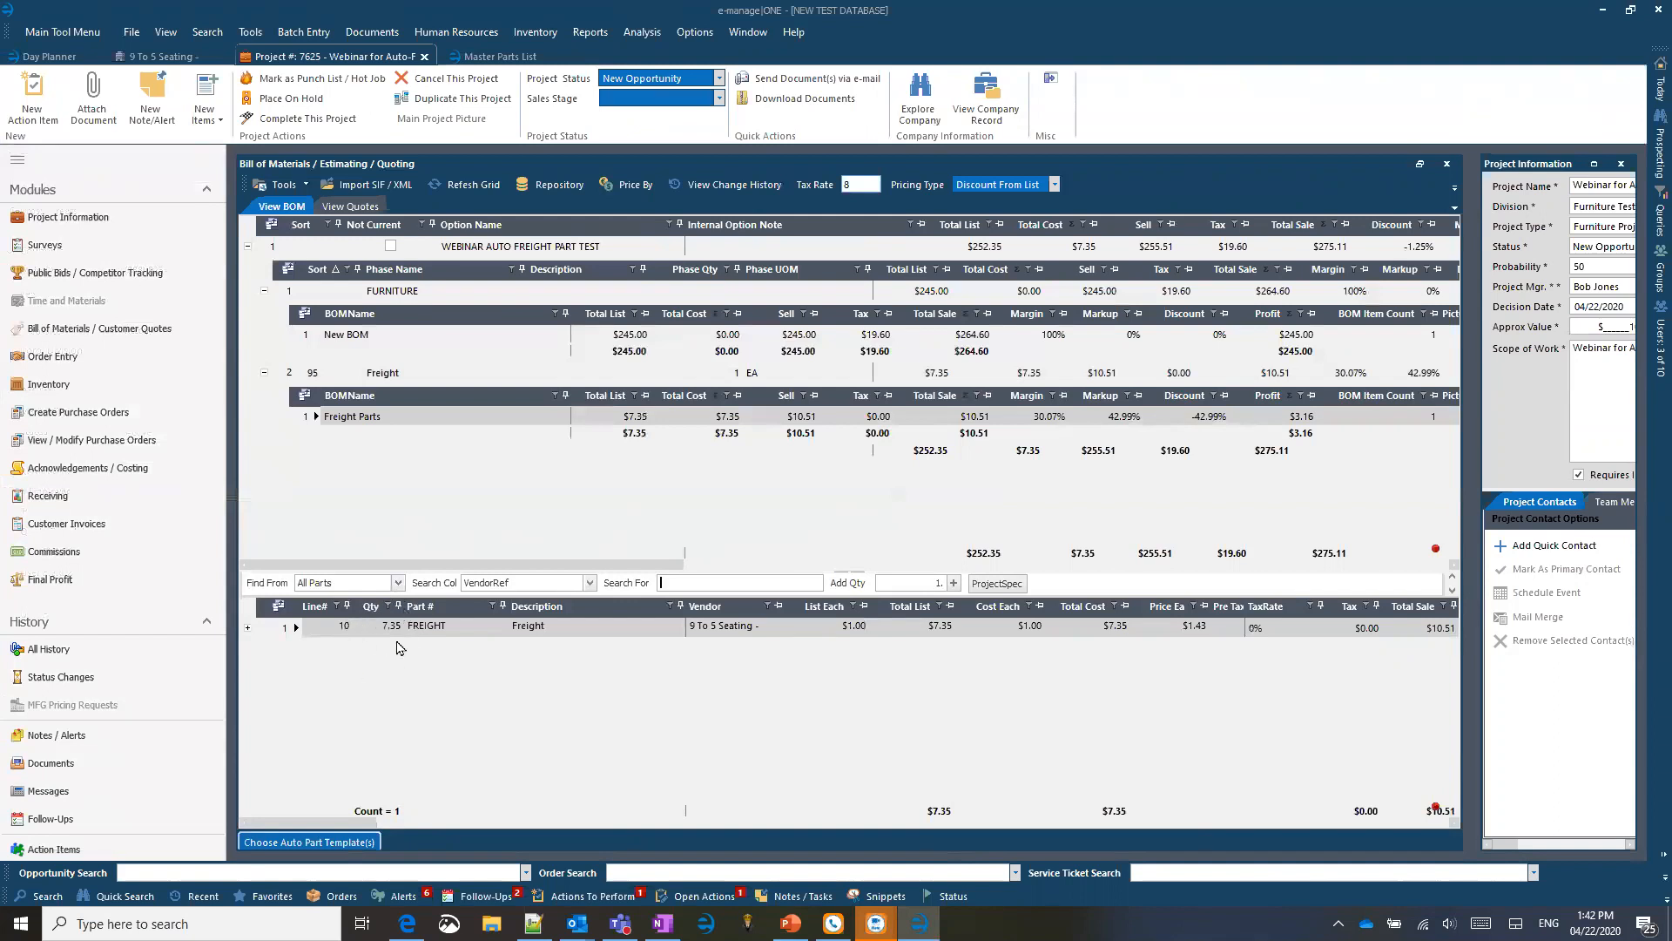
{"action": "left_click", "coordinate": [1036, 632]}
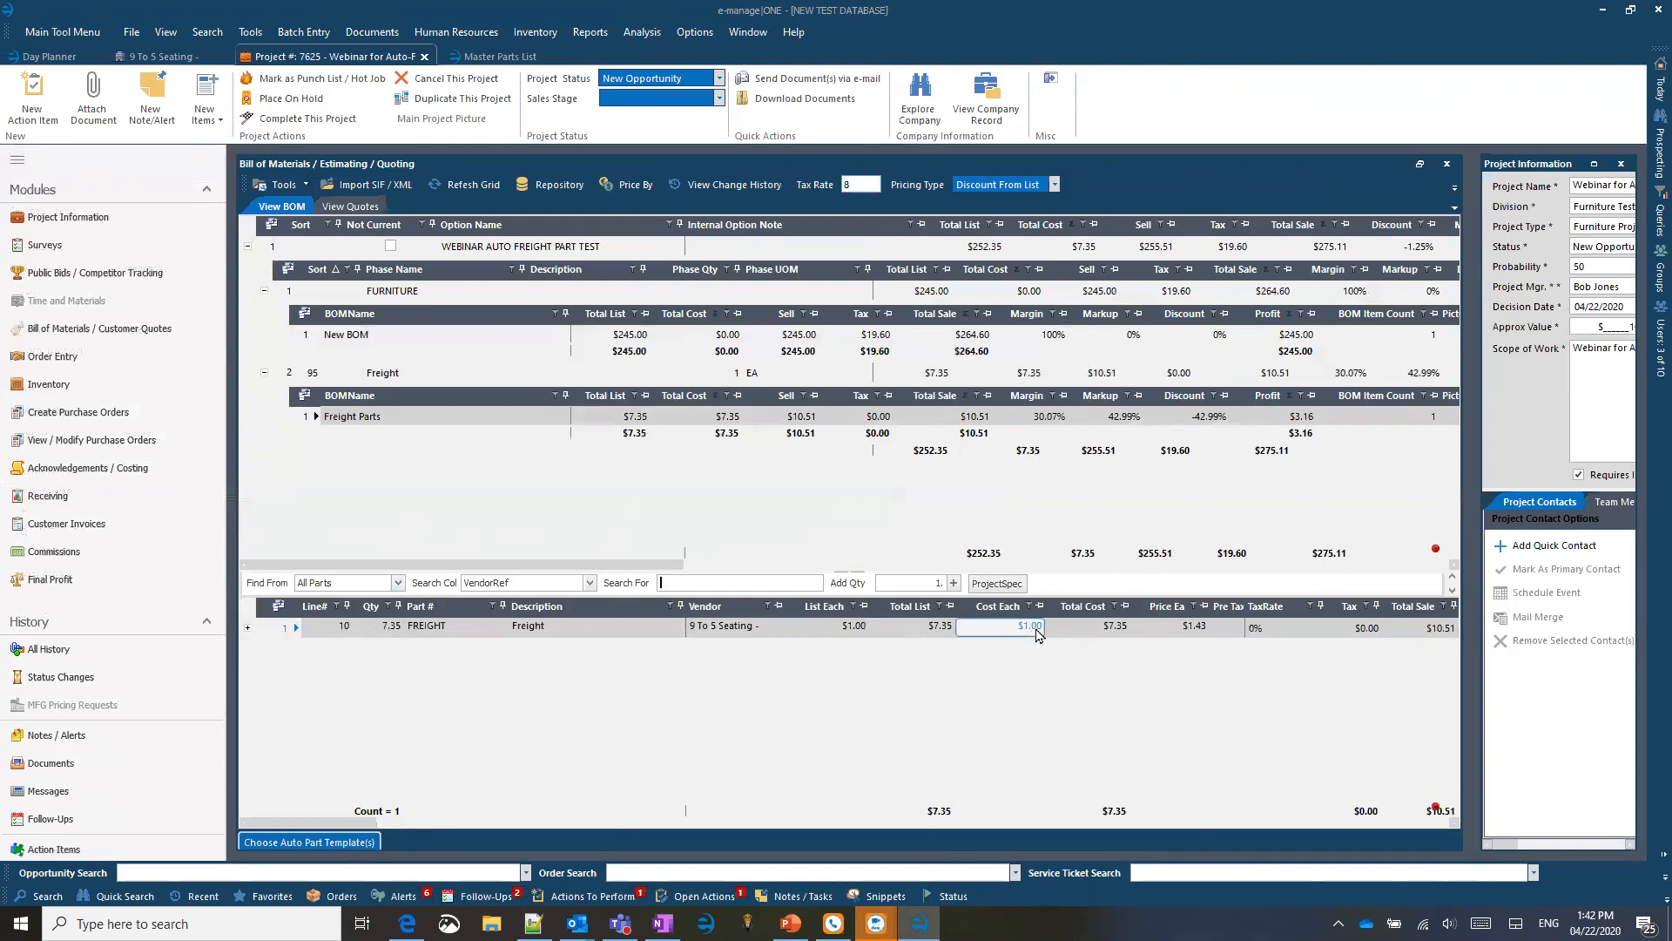
{"action": "left_click", "coordinate": [1116, 670]}
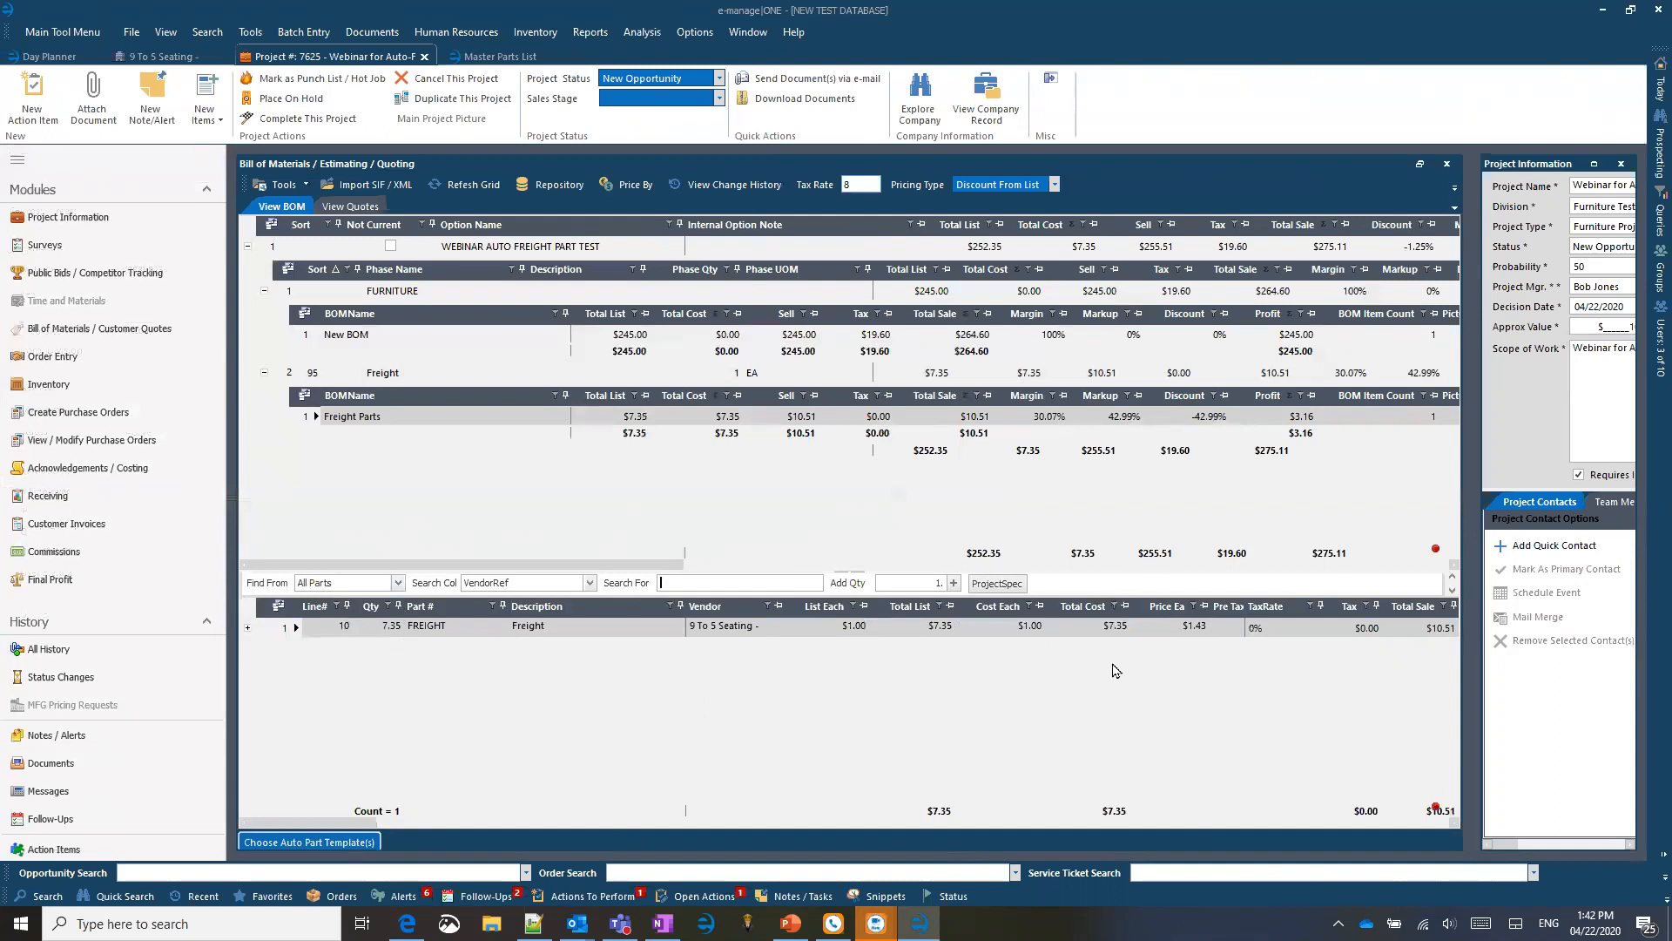
{"action": "left_click", "coordinate": [1189, 631]}
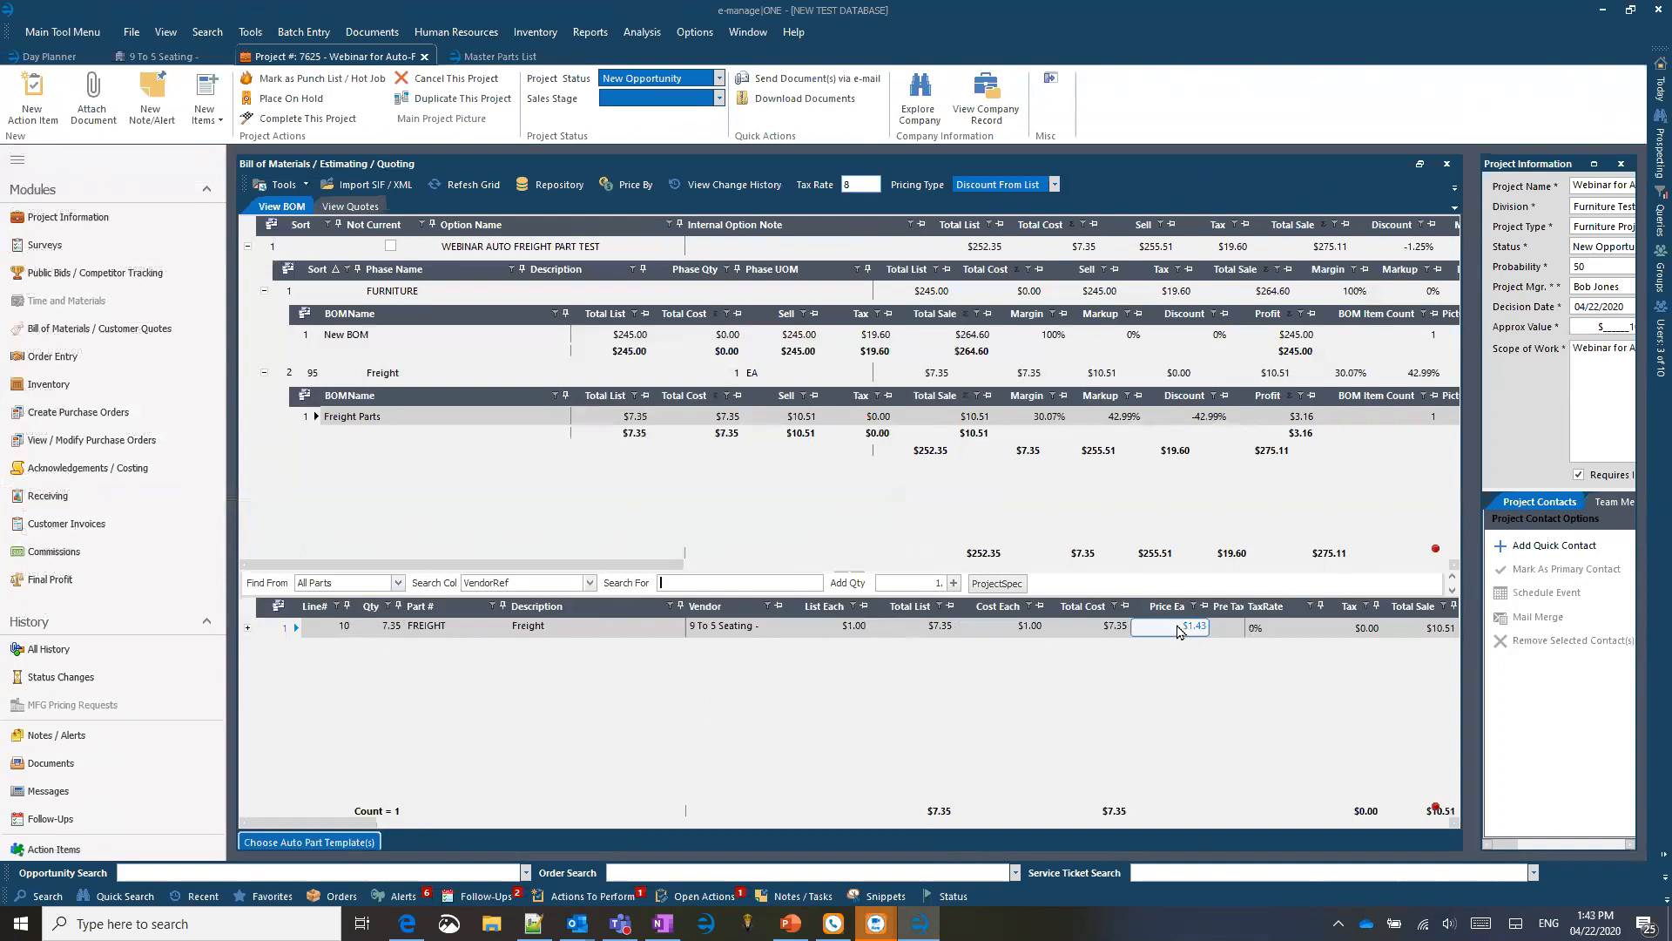
{"action": "left_click", "coordinate": [1117, 706]}
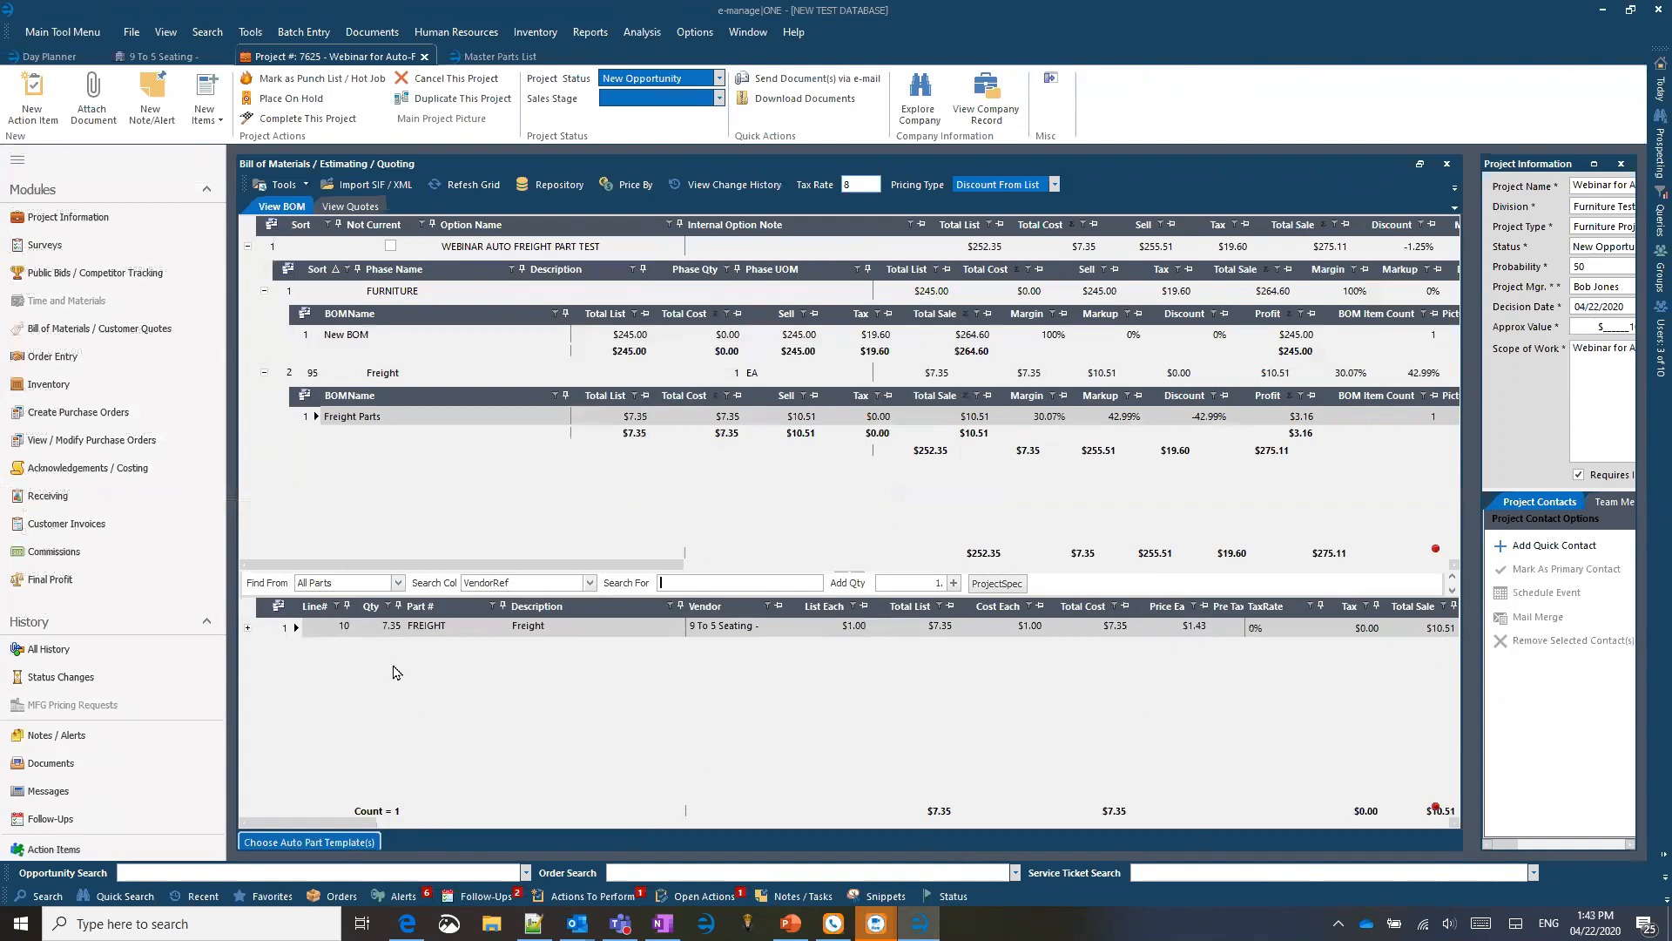
Step: Set the Bella guest chair's quantity in the New BOM to 100 and check its total list against the freight ceiling
{"action": "left_click", "coordinate": [299, 334]}
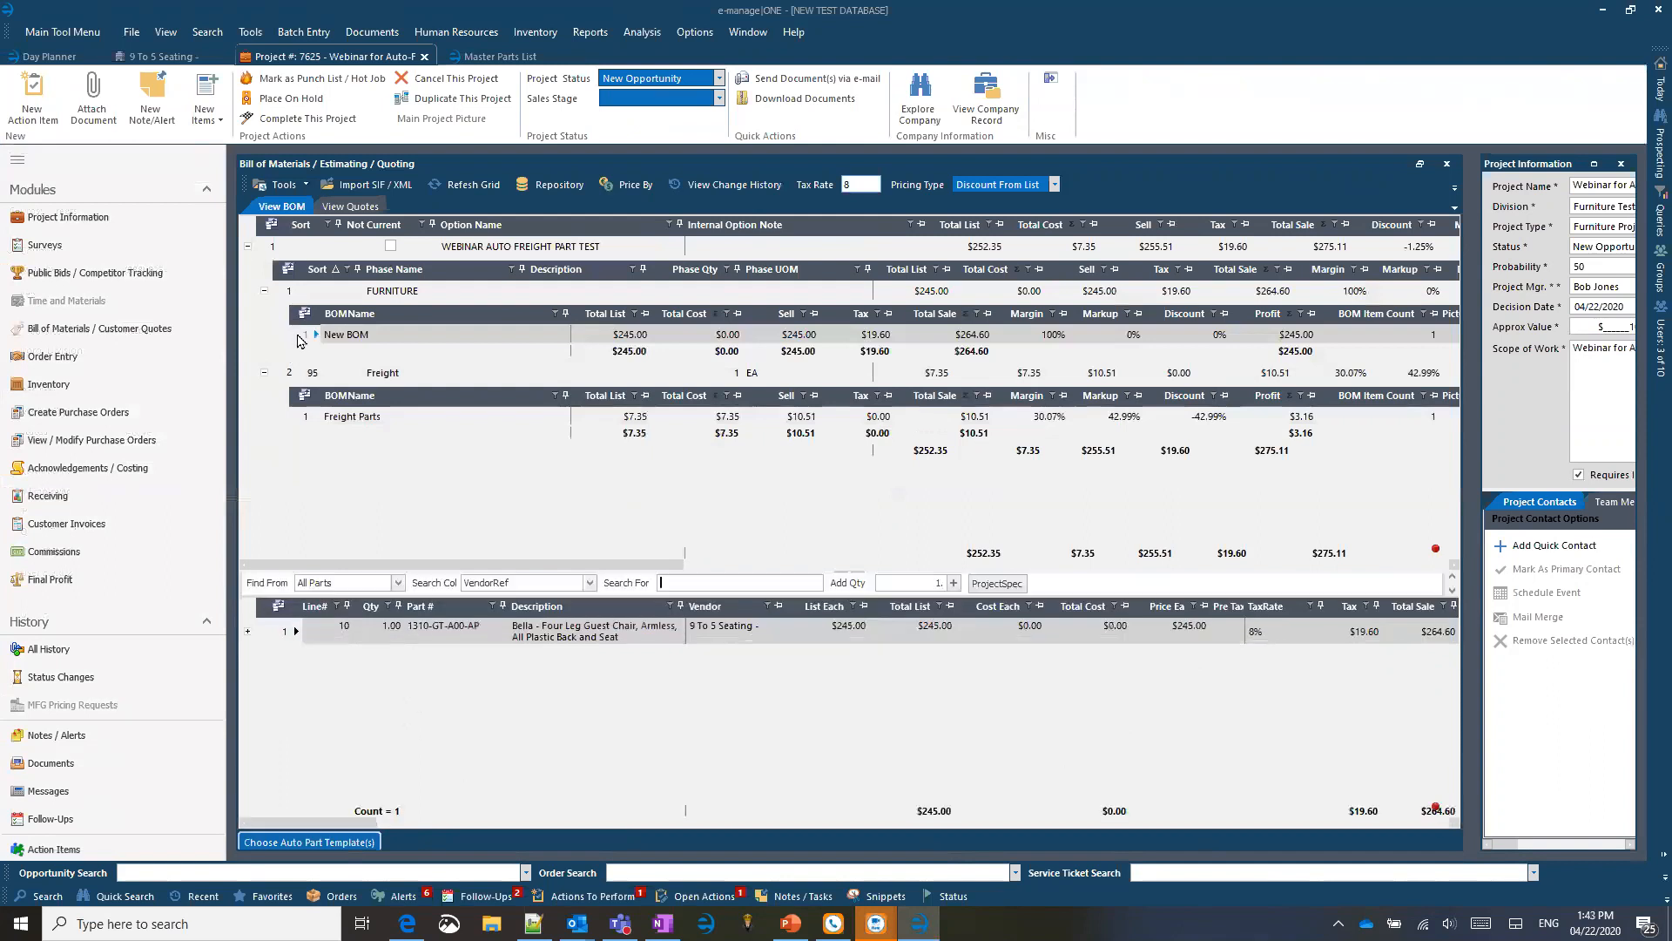
{"action": "left_click", "coordinate": [392, 633]}
{"action": "type", "text": "100"}
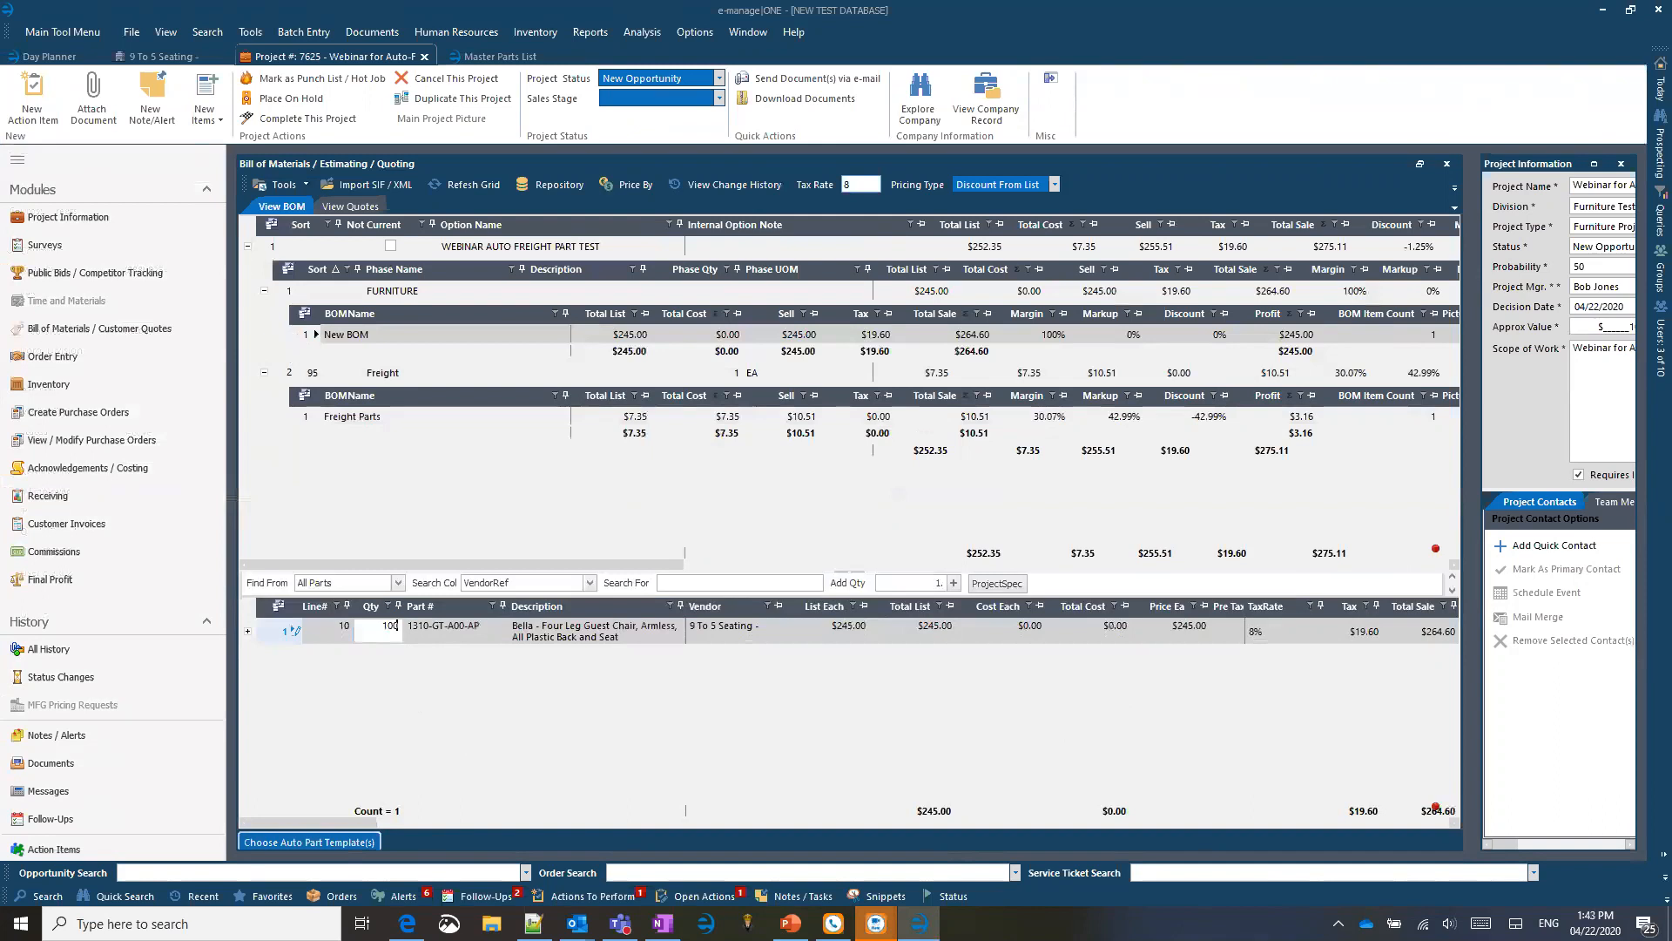
{"action": "left_click", "coordinate": [894, 752]}
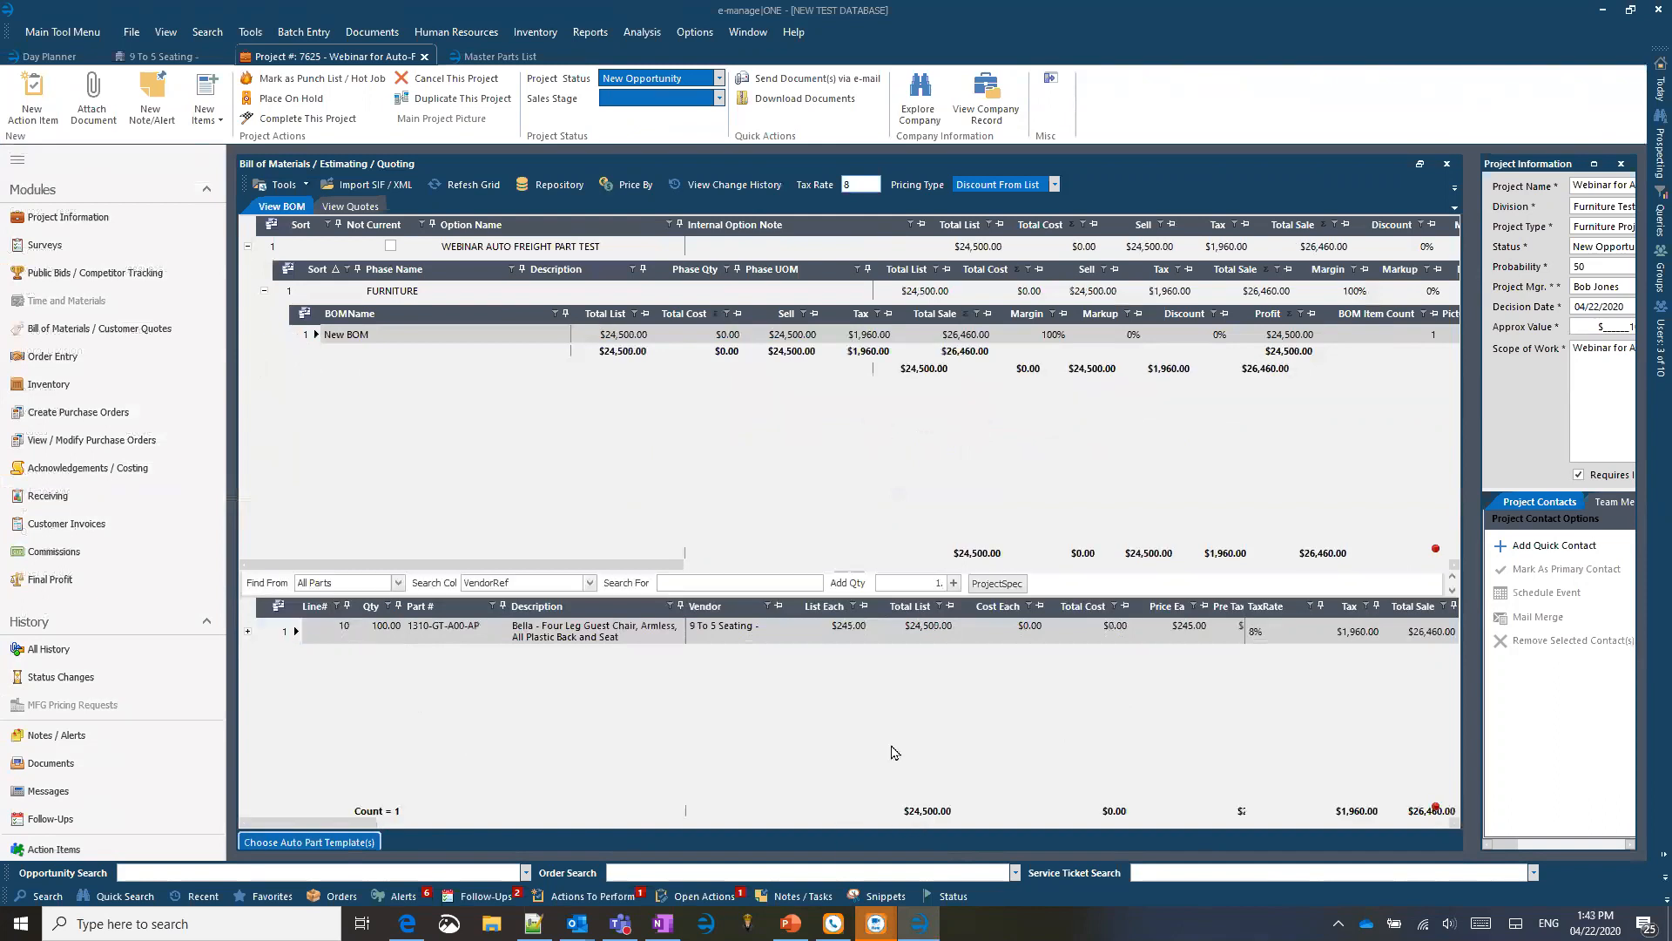
{"action": "left_click", "coordinate": [376, 633]}
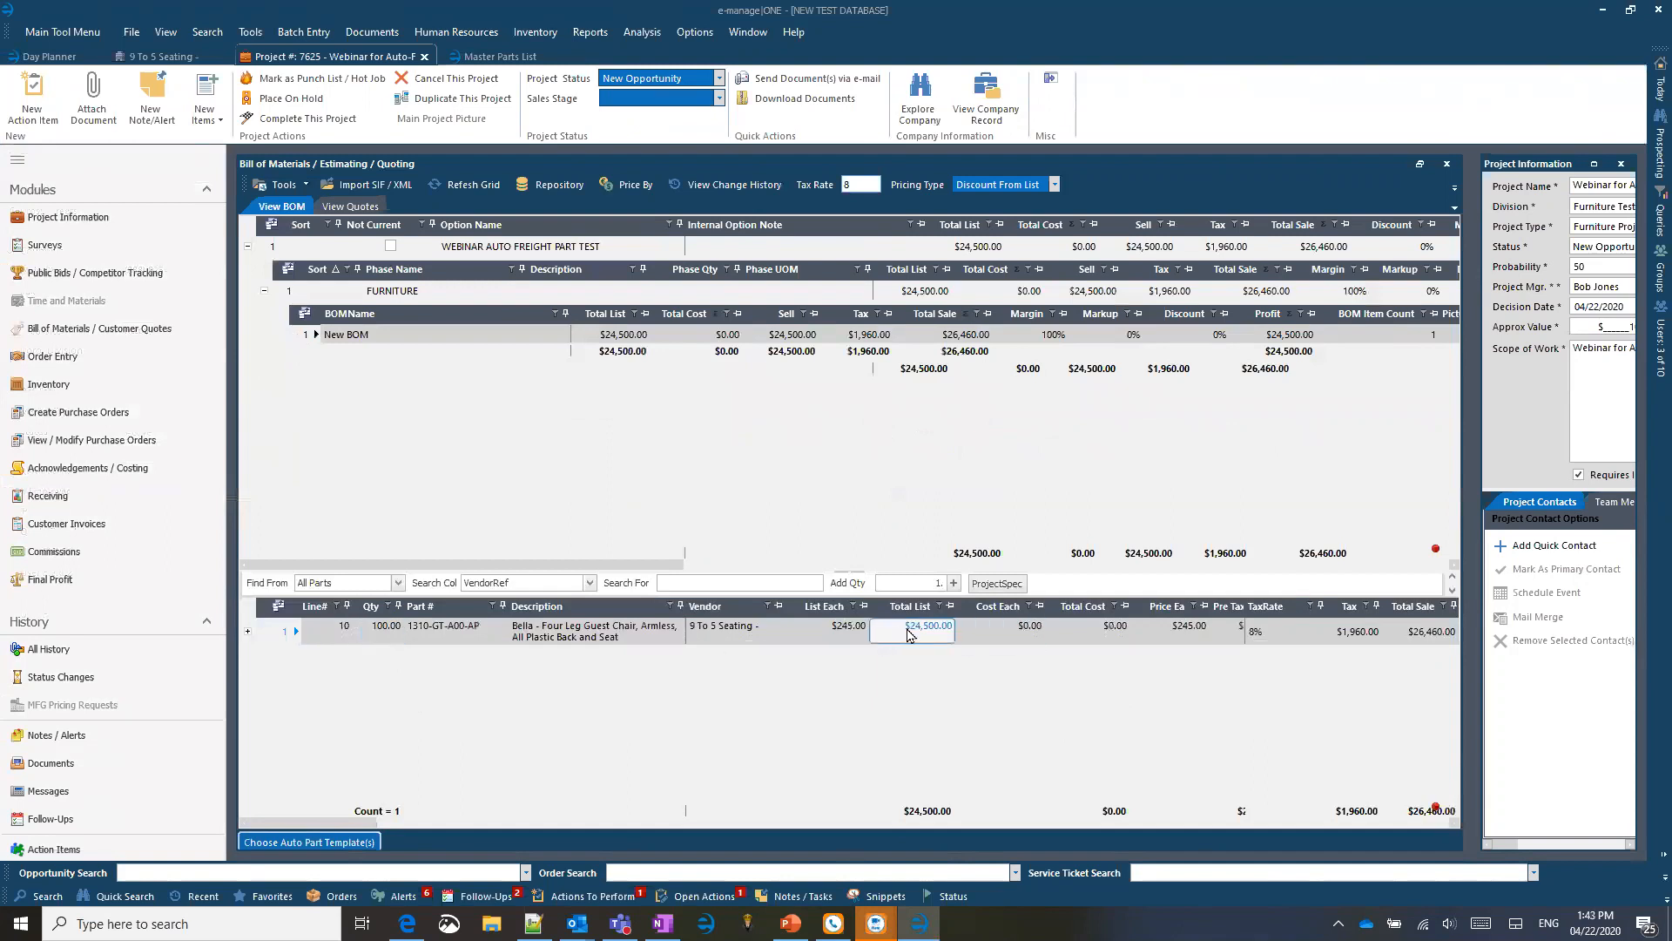
{"action": "left_click", "coordinate": [328, 386]}
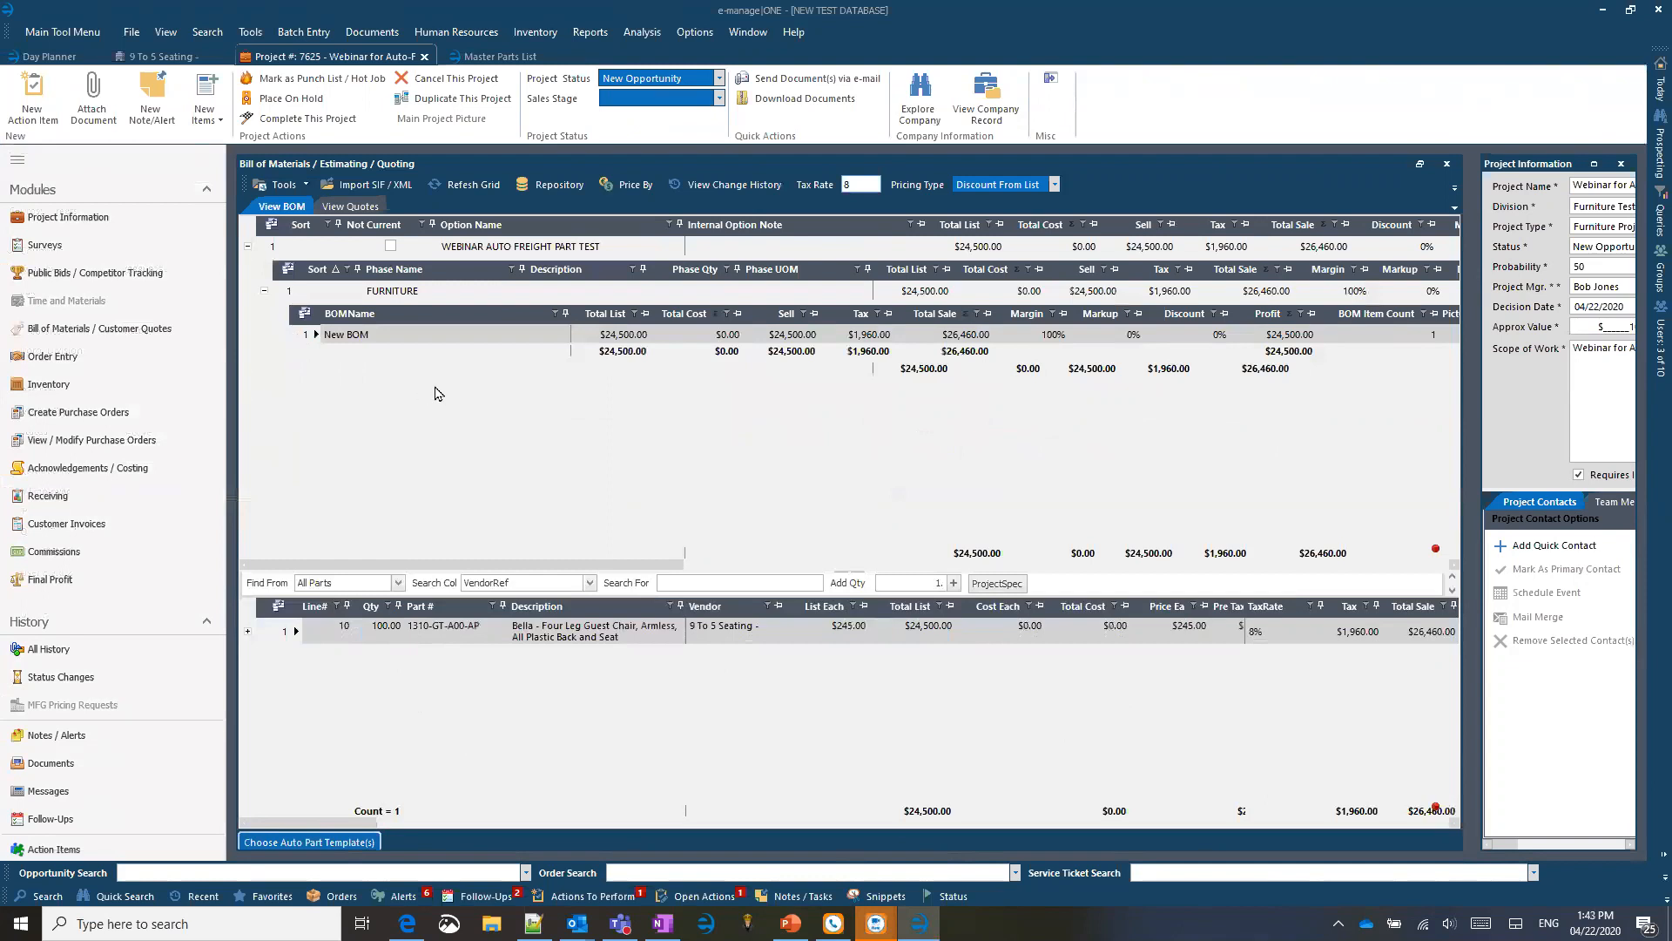
{"action": "left_click", "coordinate": [387, 635]}
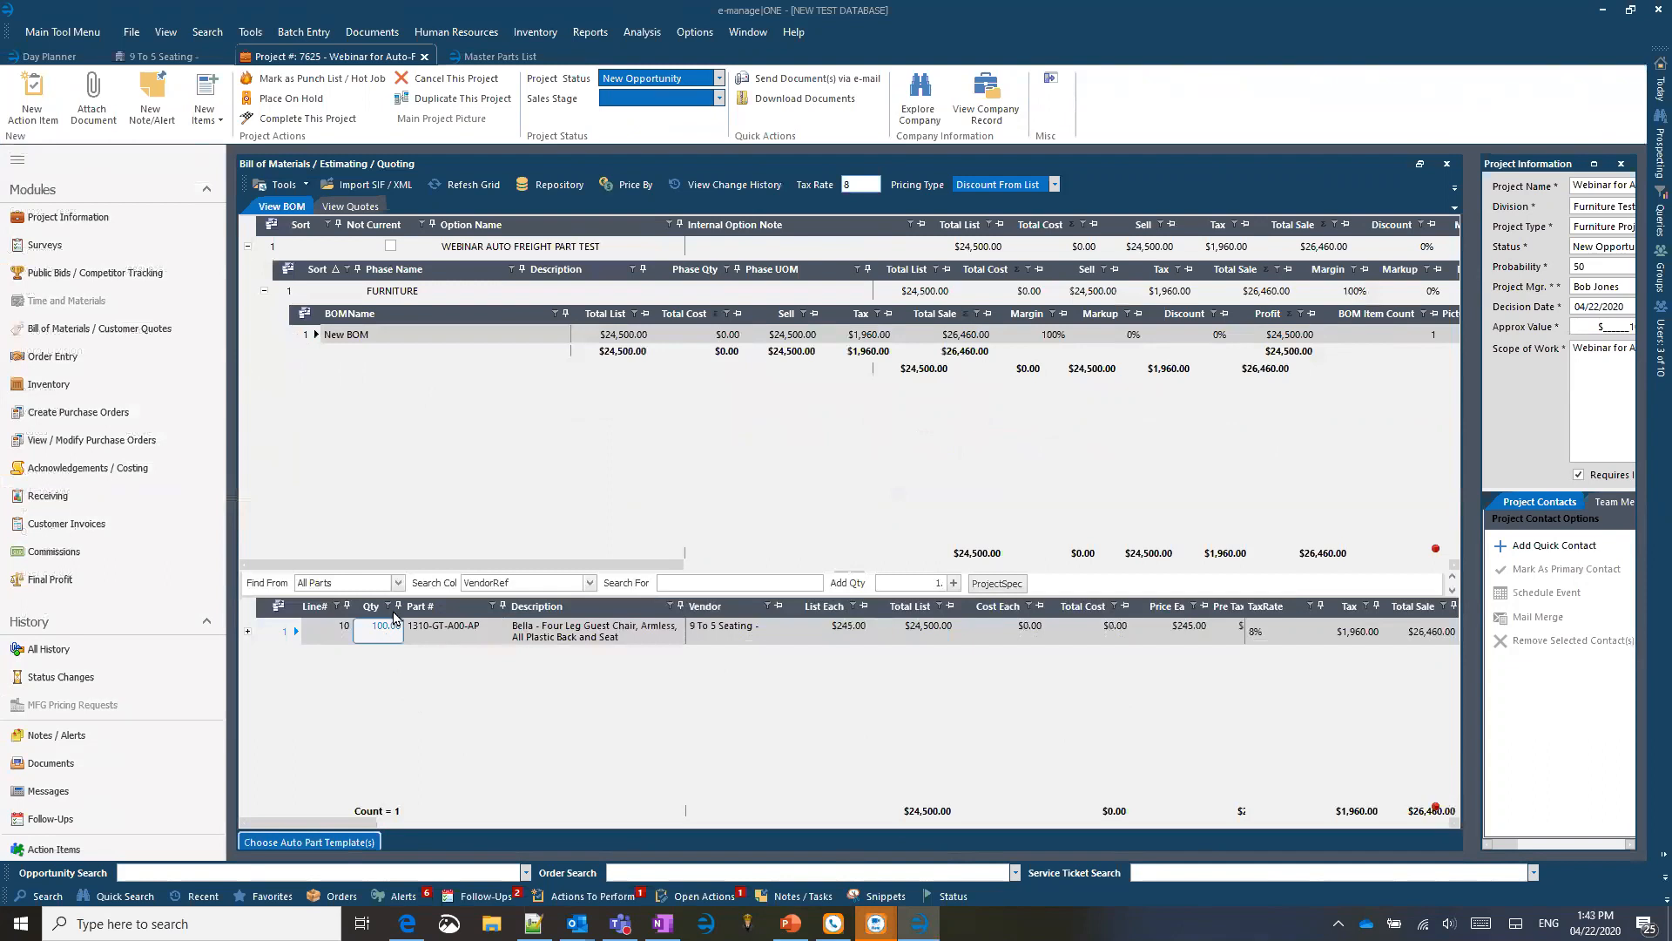
Step: Set the 9 To 5 Seating vendor's freight ceiling and freight calculation percentage to 0 and save the record
{"action": "left_click", "coordinate": [462, 58]}
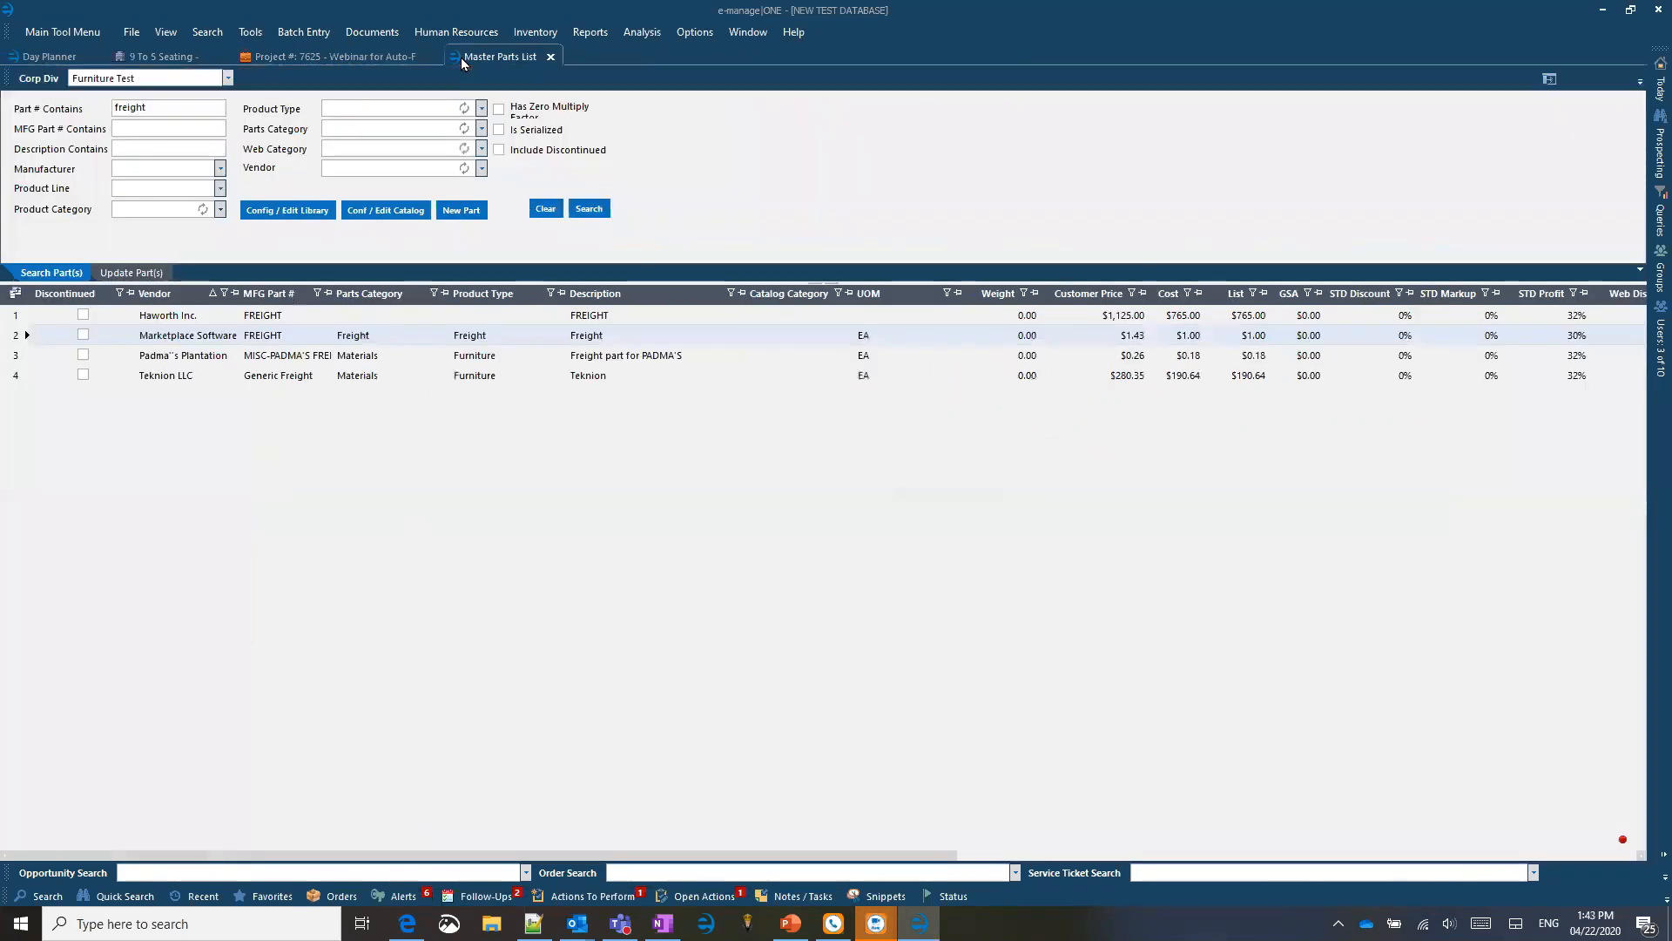
{"action": "left_click", "coordinate": [161, 56]}
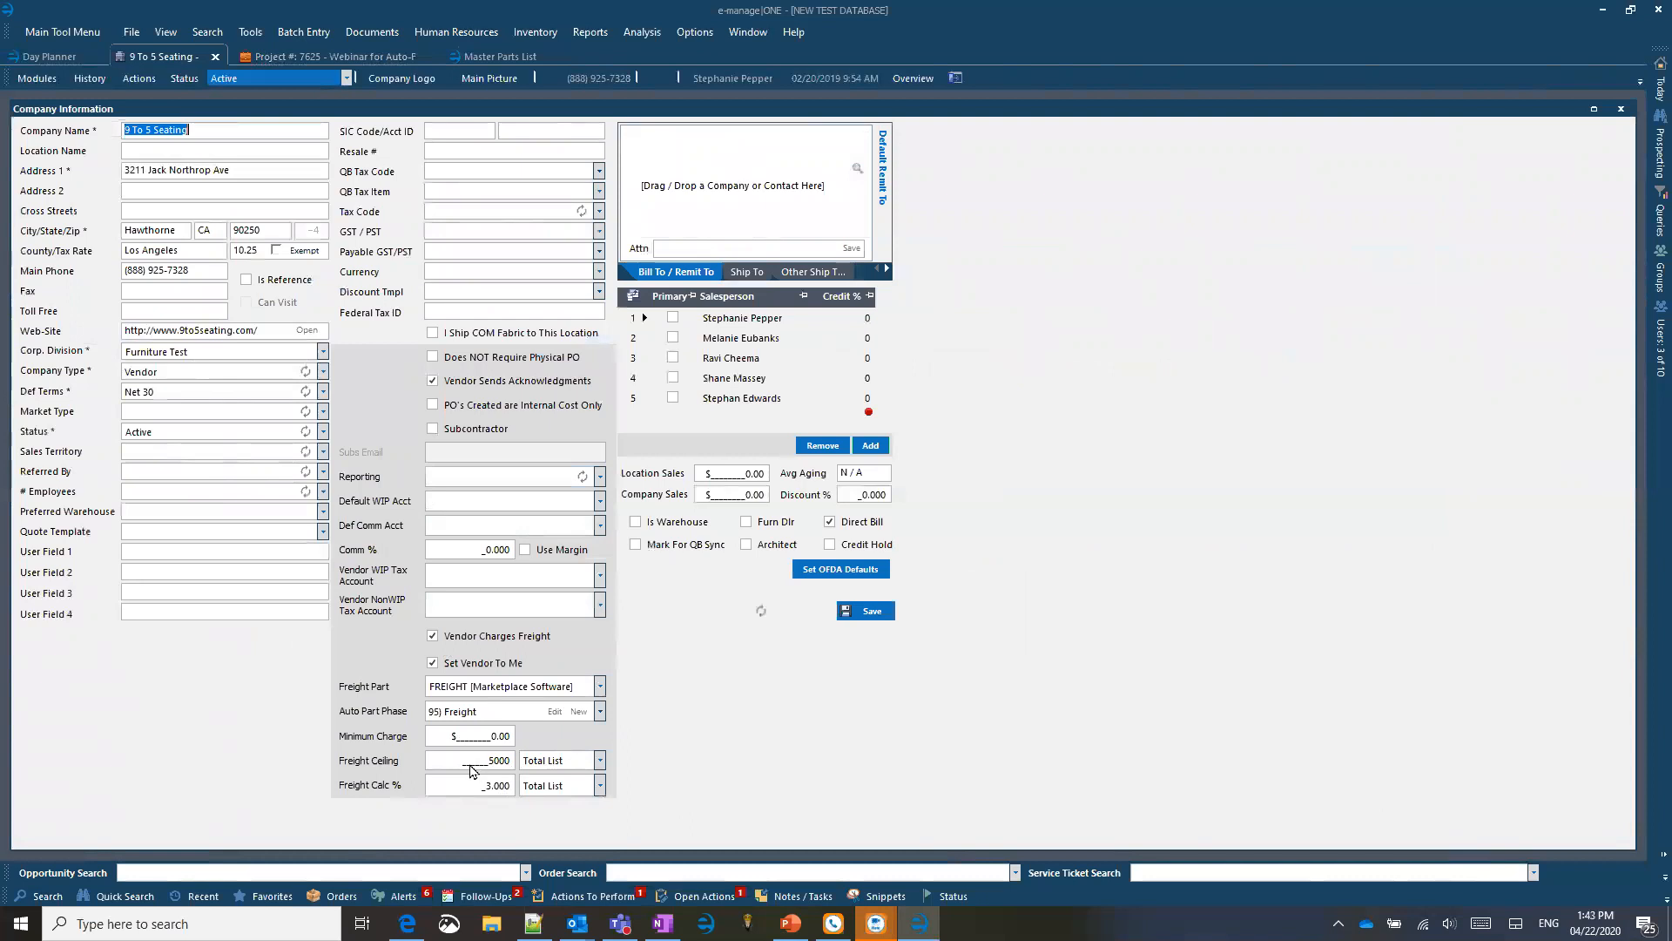
{"action": "left_click_drag", "start_coordinate": [481, 760], "coordinate": [580, 780]}
{"action": "type", "text": "0"}
{"action": "left_click", "coordinate": [476, 785]}
{"action": "type", "text": "0"}
{"action": "left_click", "coordinate": [600, 761]}
{"action": "left_click", "coordinate": [600, 761]}
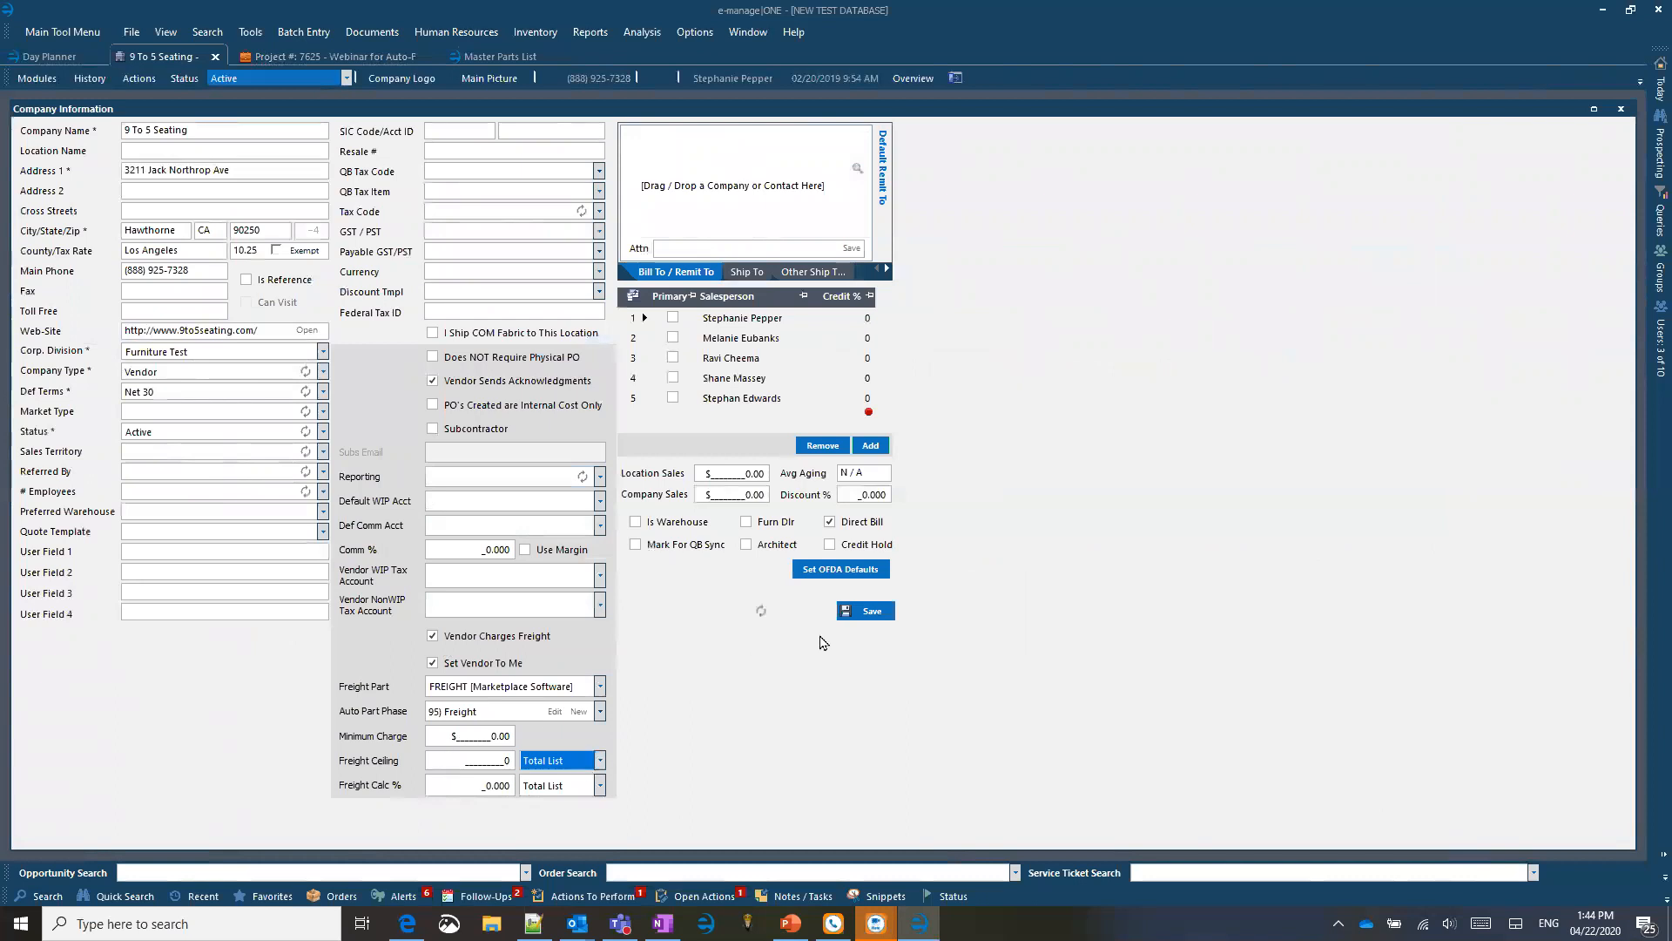
{"action": "left_click", "coordinate": [859, 613]}
{"action": "left_click", "coordinate": [859, 515]}
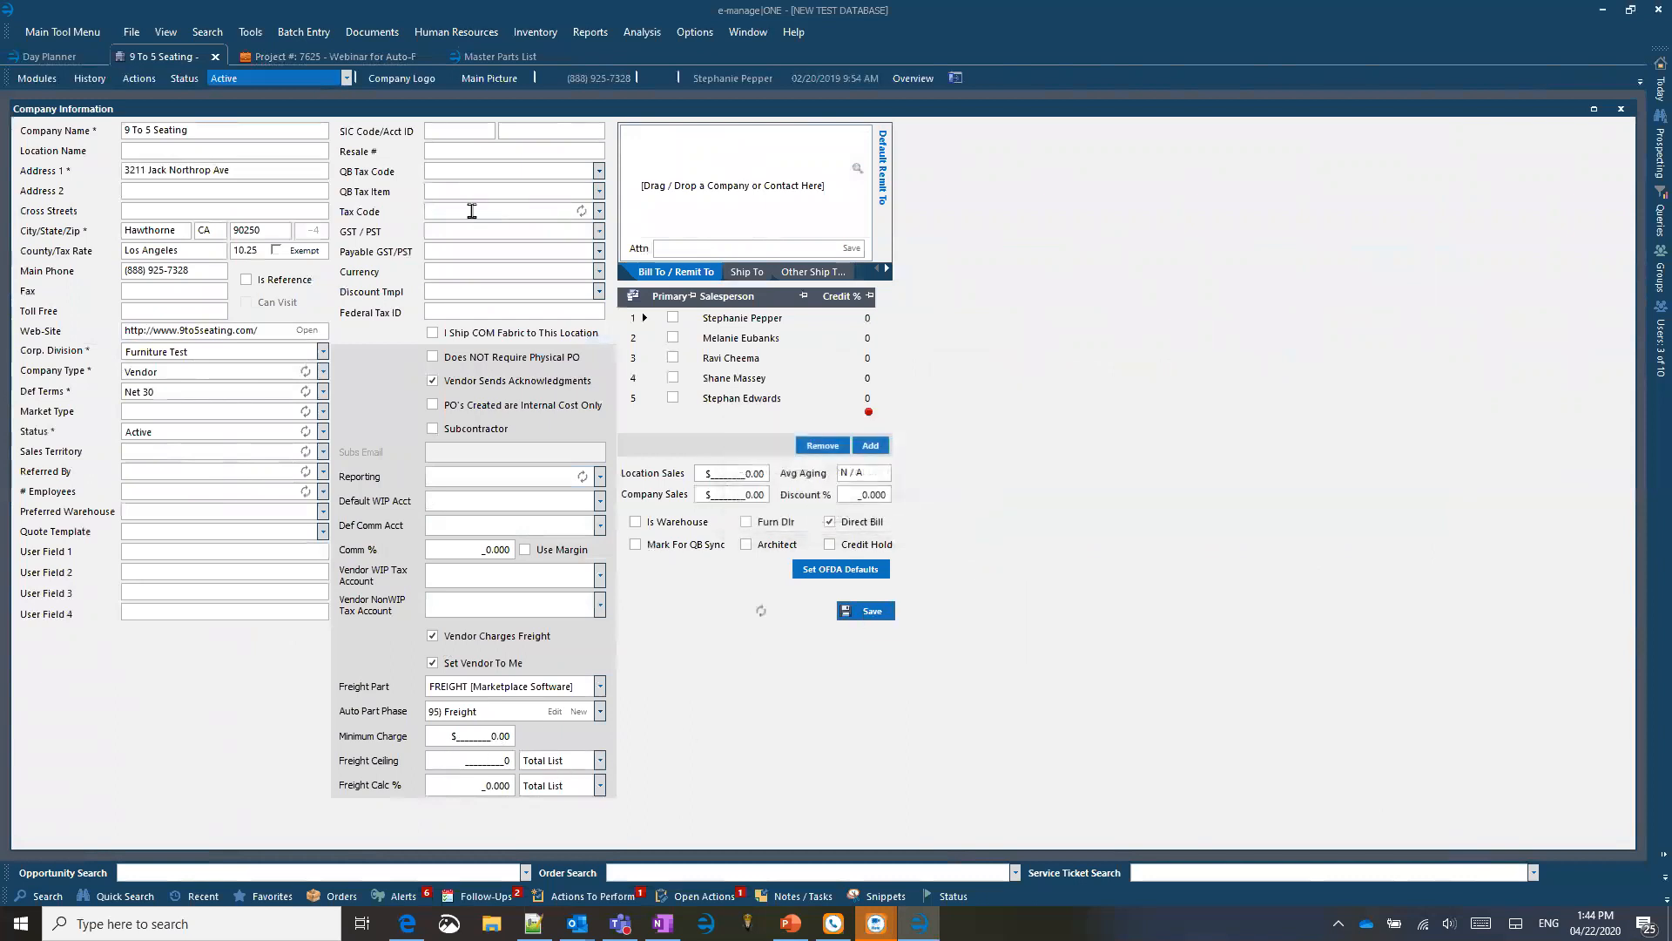
Step: Set the Bella guest chair's quantity in the project's New BOM to 5 and select the Freight phase
{"action": "left_click", "coordinate": [373, 56]}
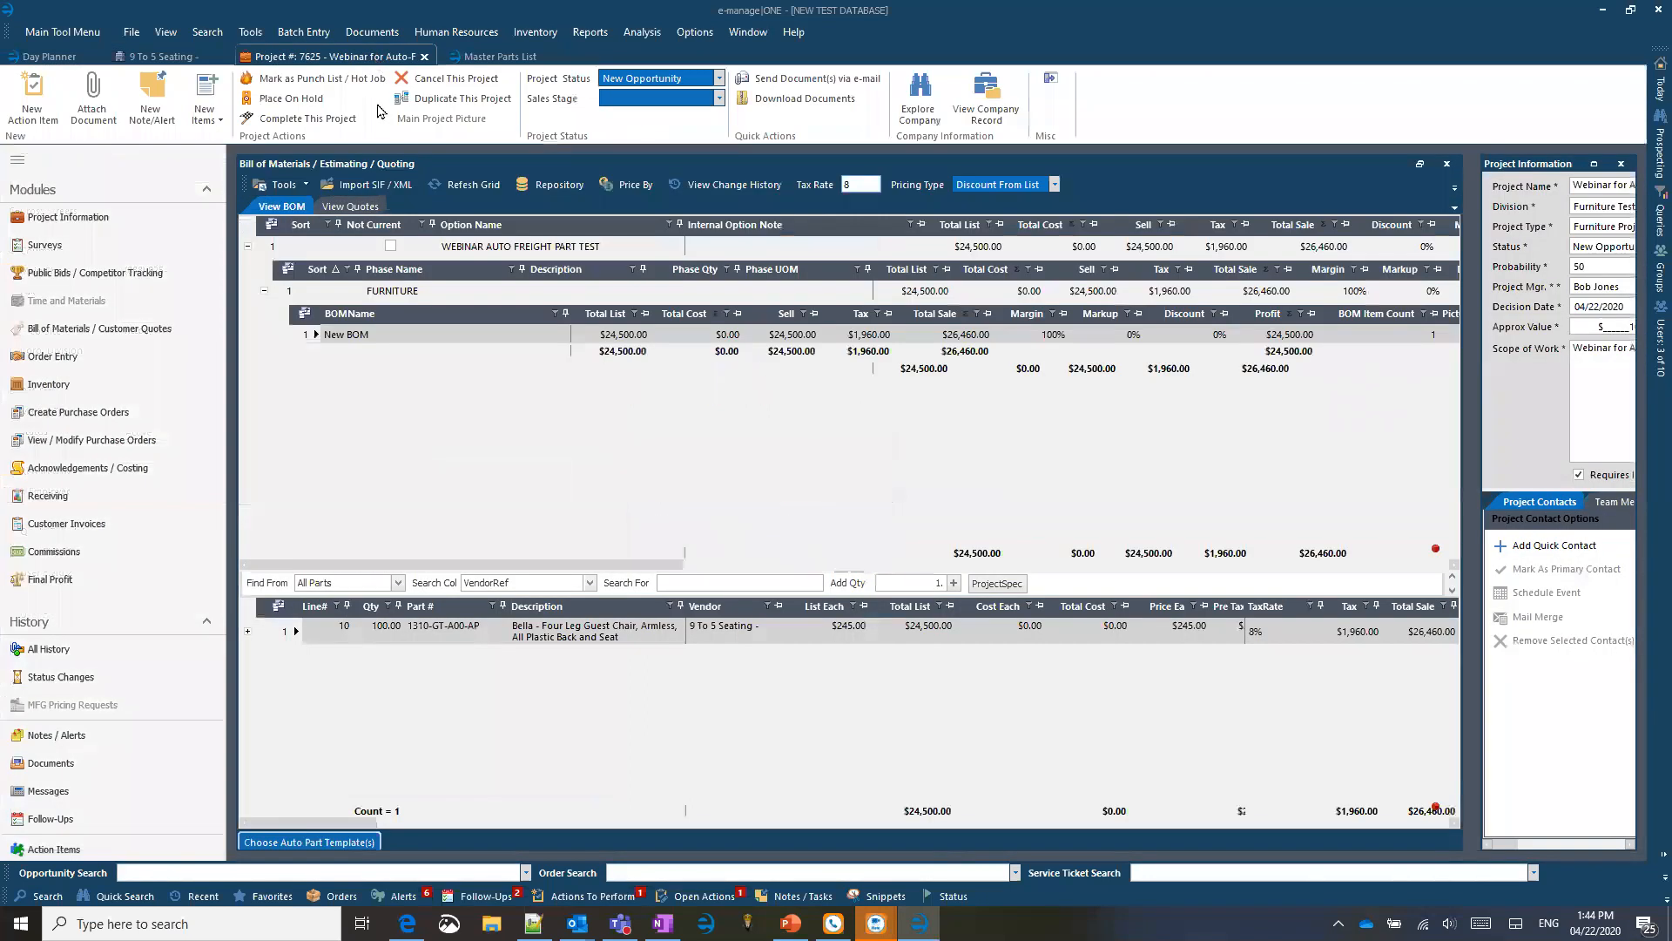
{"action": "left_click", "coordinate": [374, 625]}
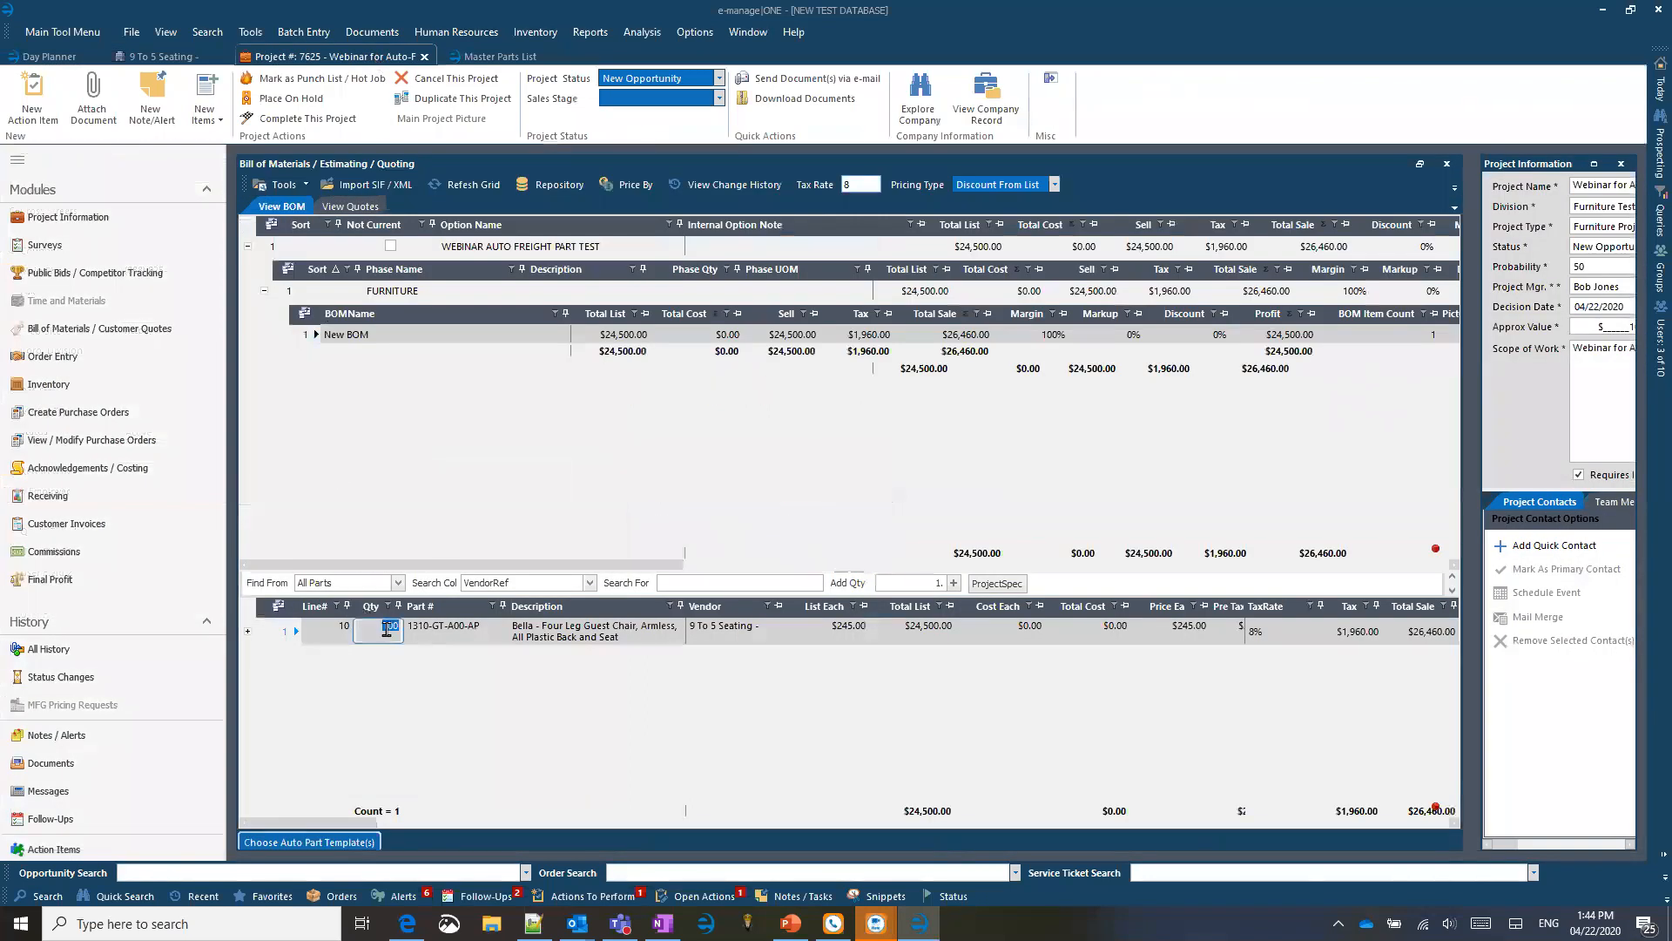
{"action": "type", "text": "5"}
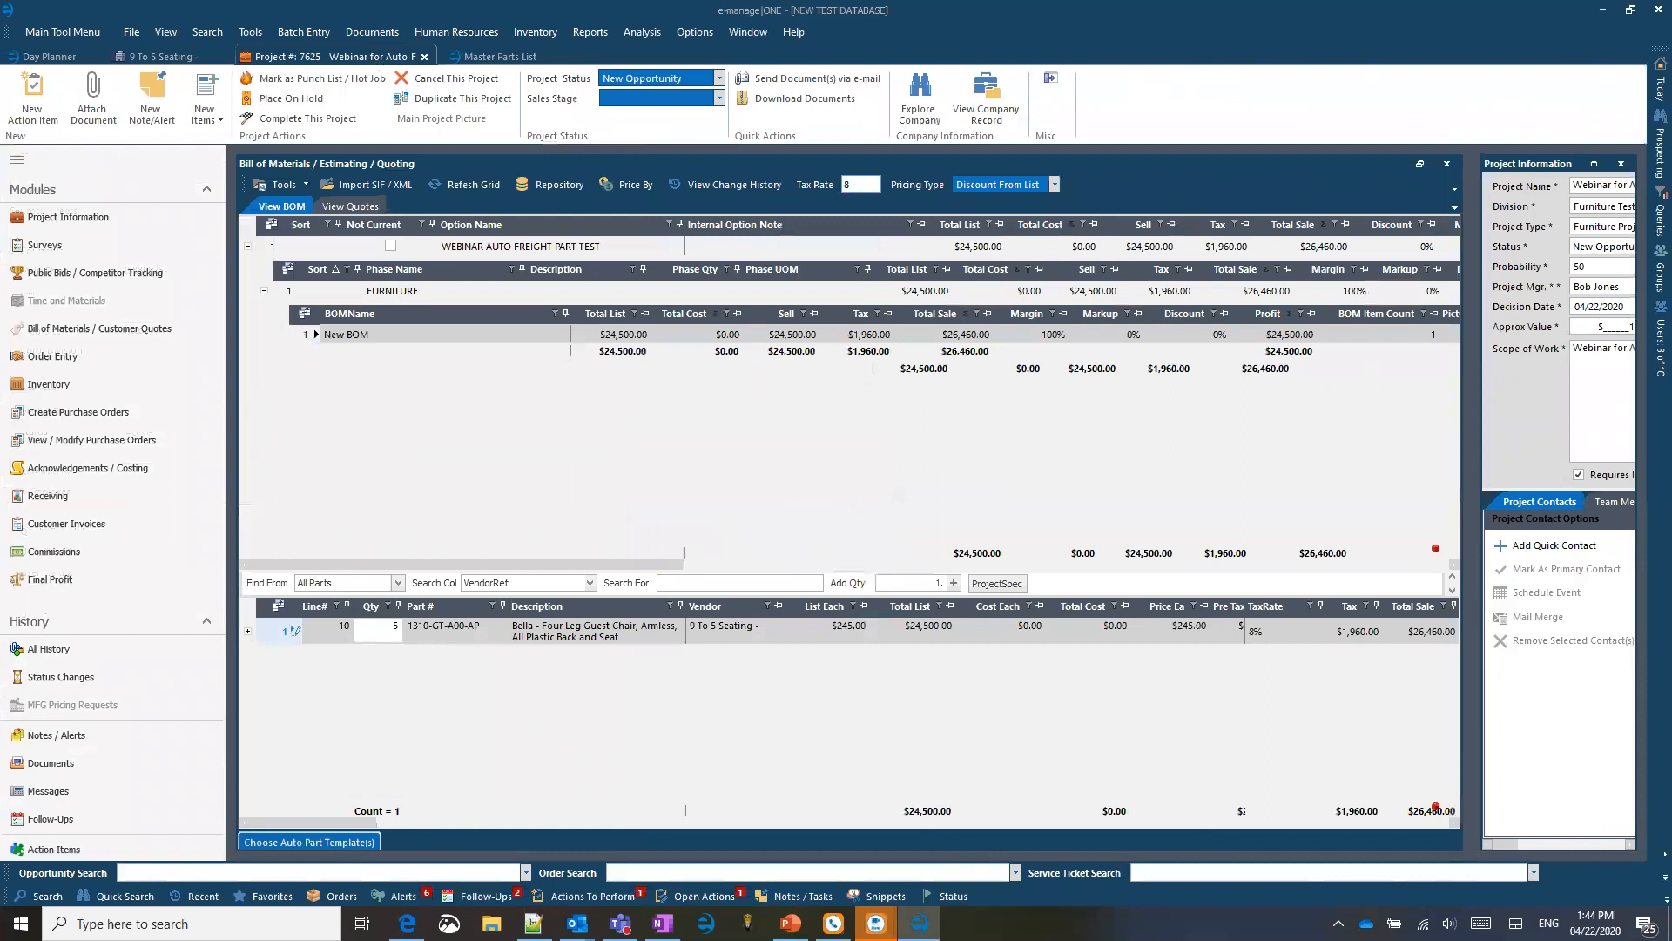
{"action": "key", "text": "Return"}
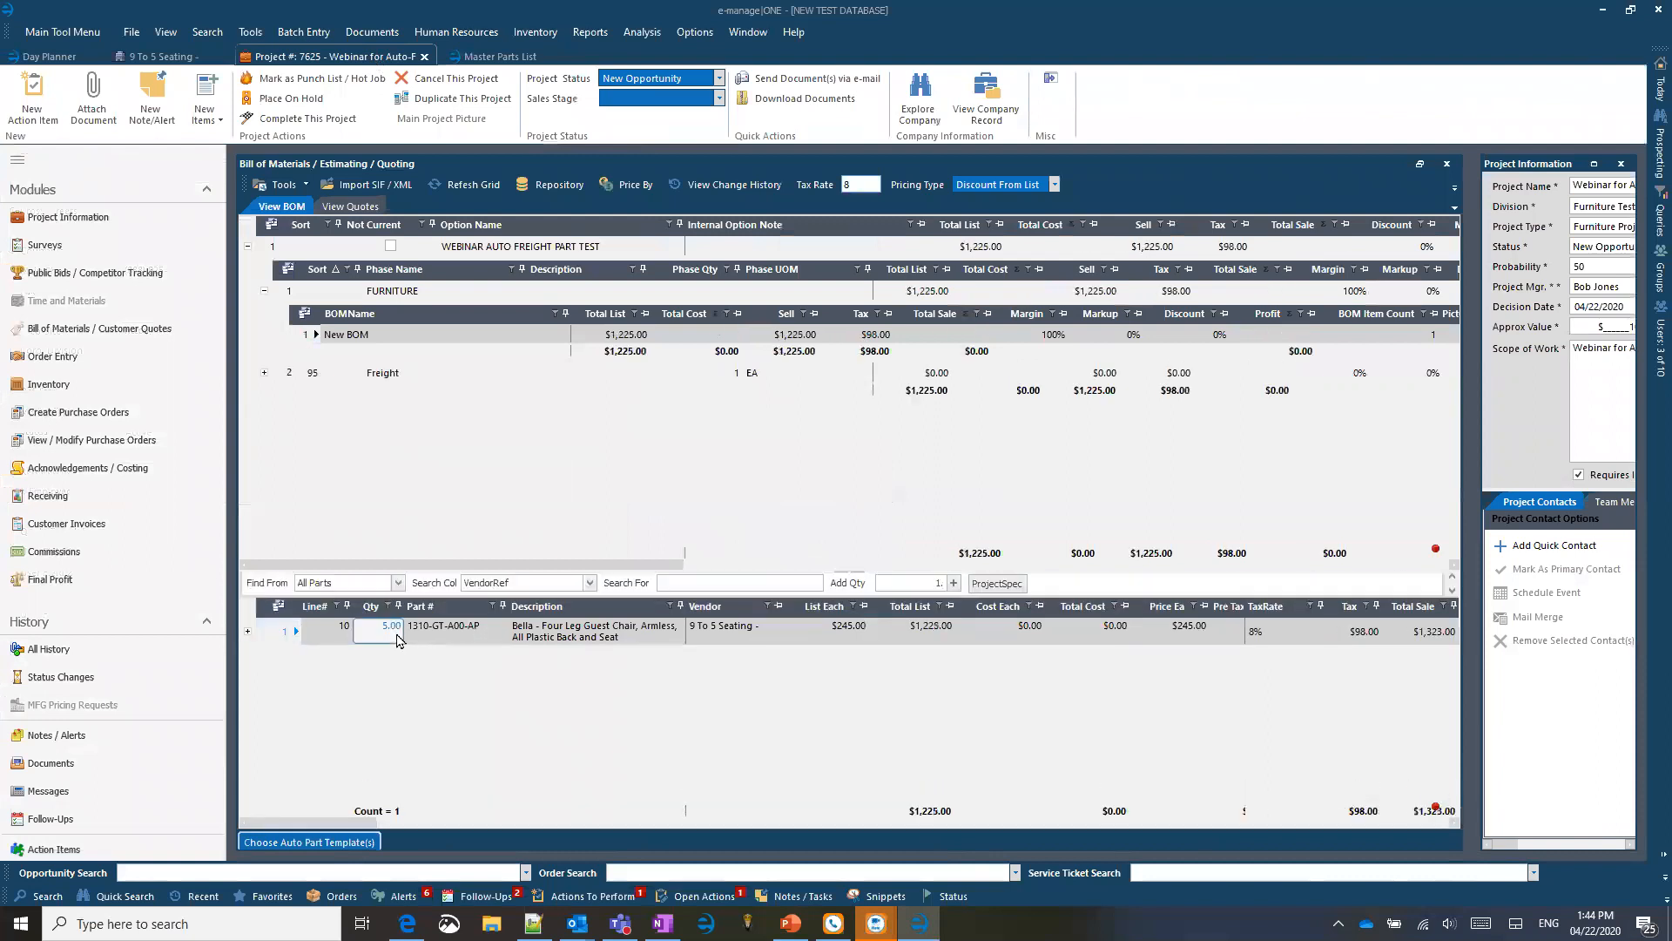
{"action": "left_click", "coordinate": [290, 374]}
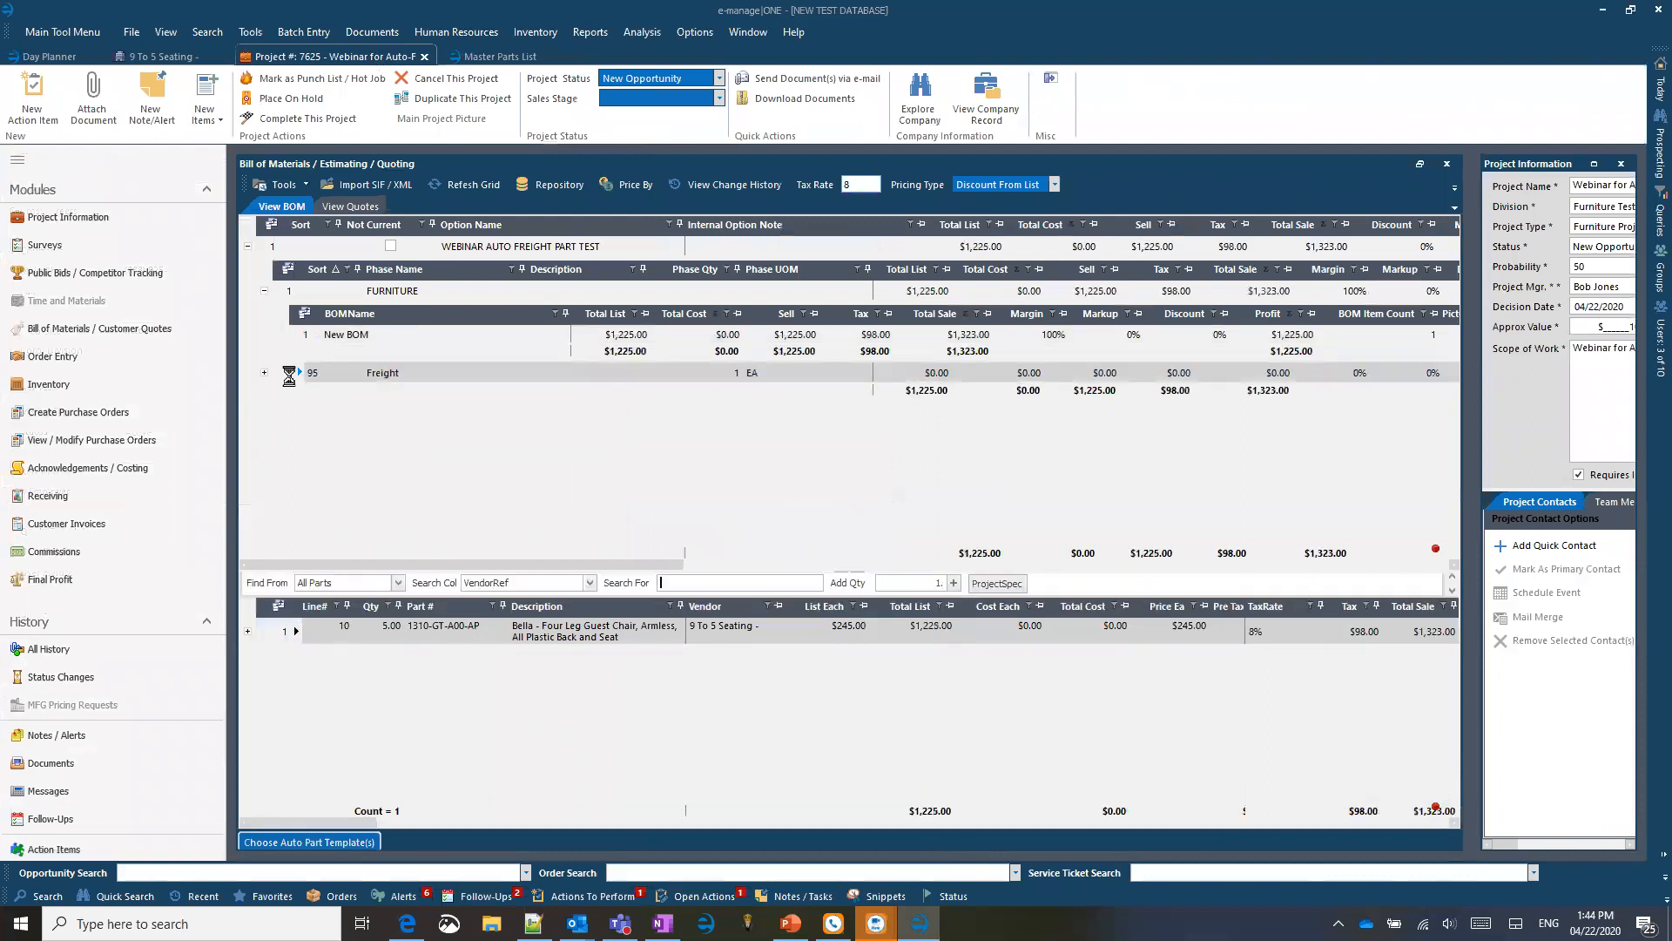
Step: Set the 9 To 5 Seating FREIGHT line's quantity to 1 and its list price to $50, and return to the New BOM
{"action": "key", "text": "Tab"}
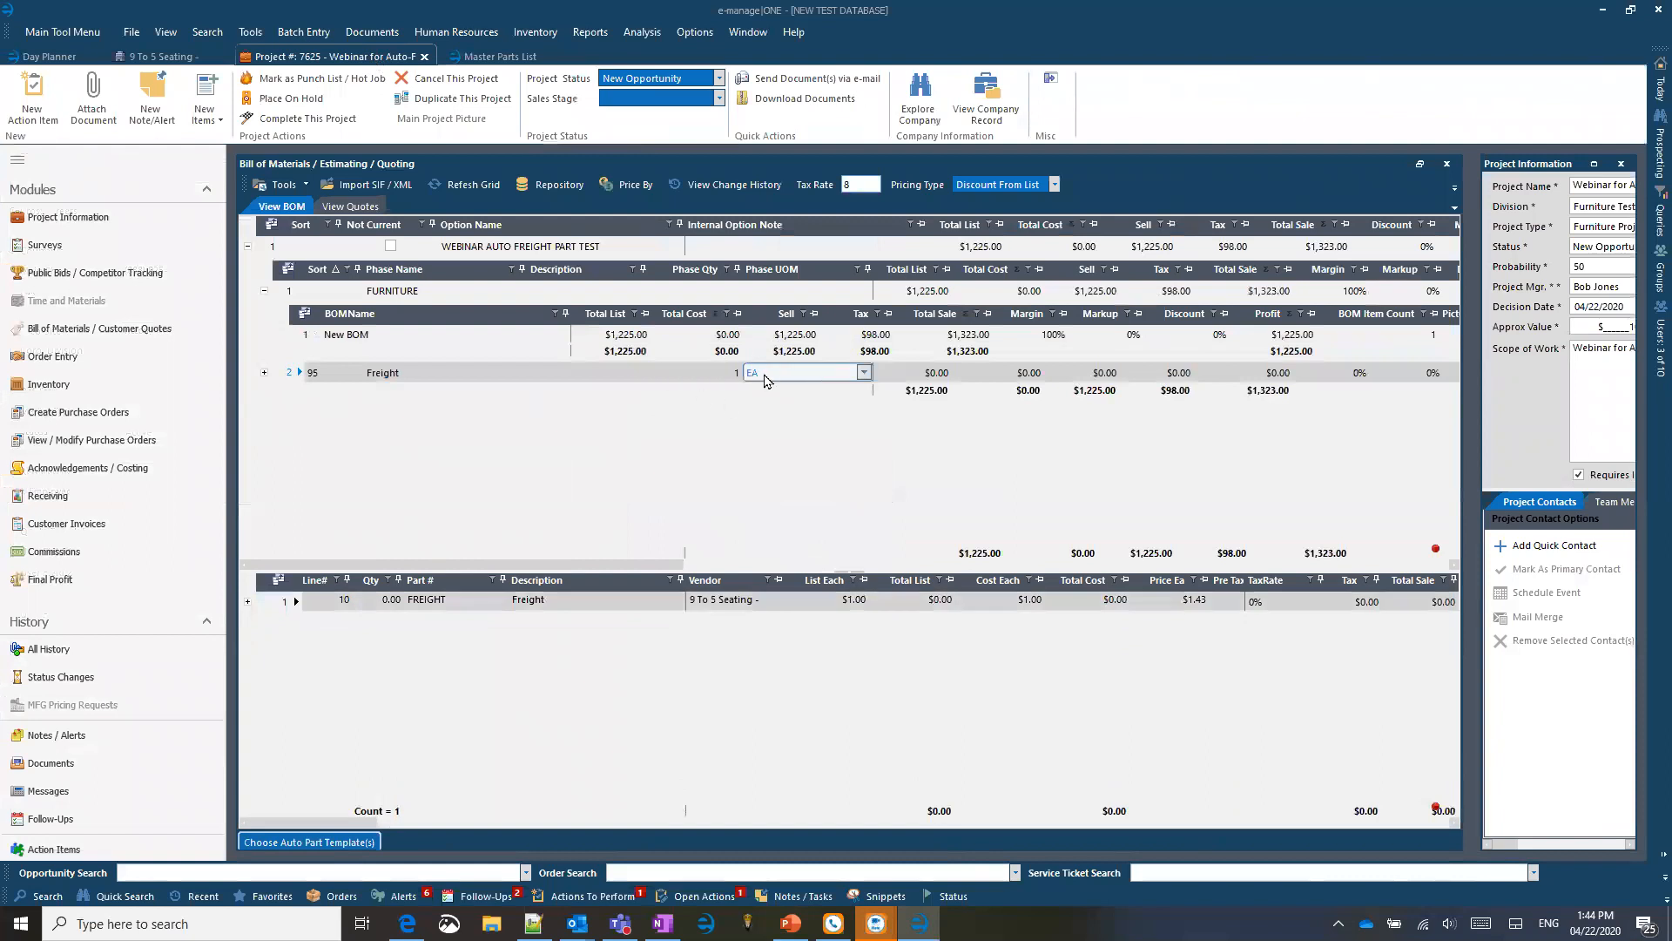
{"action": "left_click", "coordinate": [770, 621]}
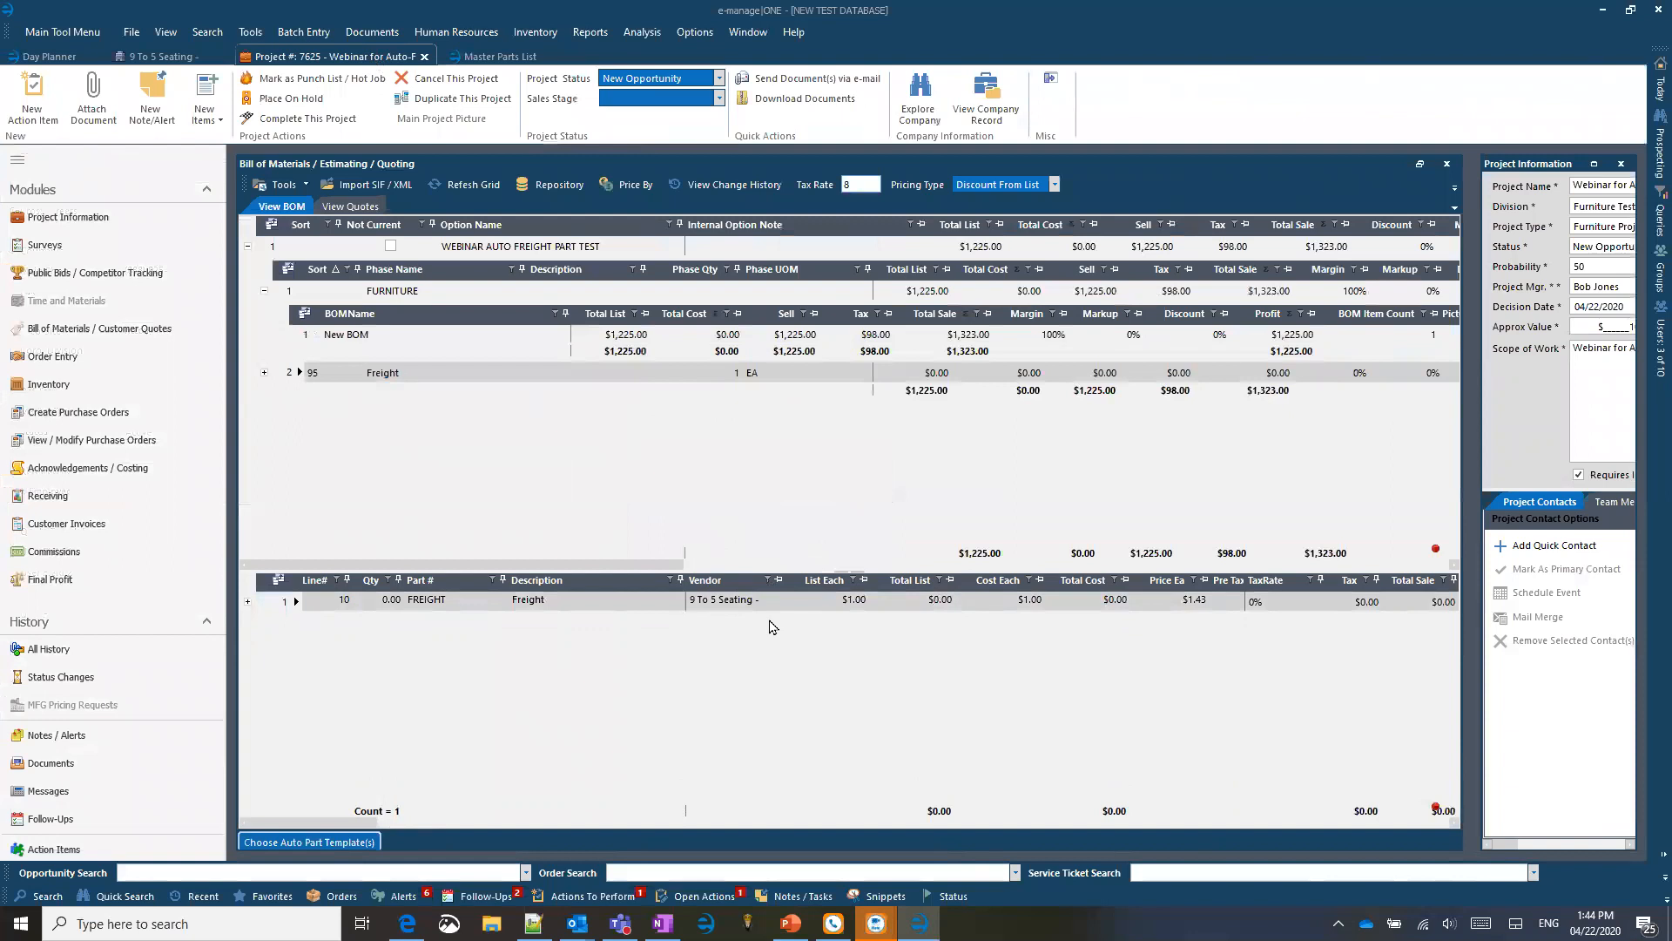
{"action": "left_click", "coordinate": [386, 601]}
{"action": "type", "text": "1"}
{"action": "left_click", "coordinate": [858, 601]}
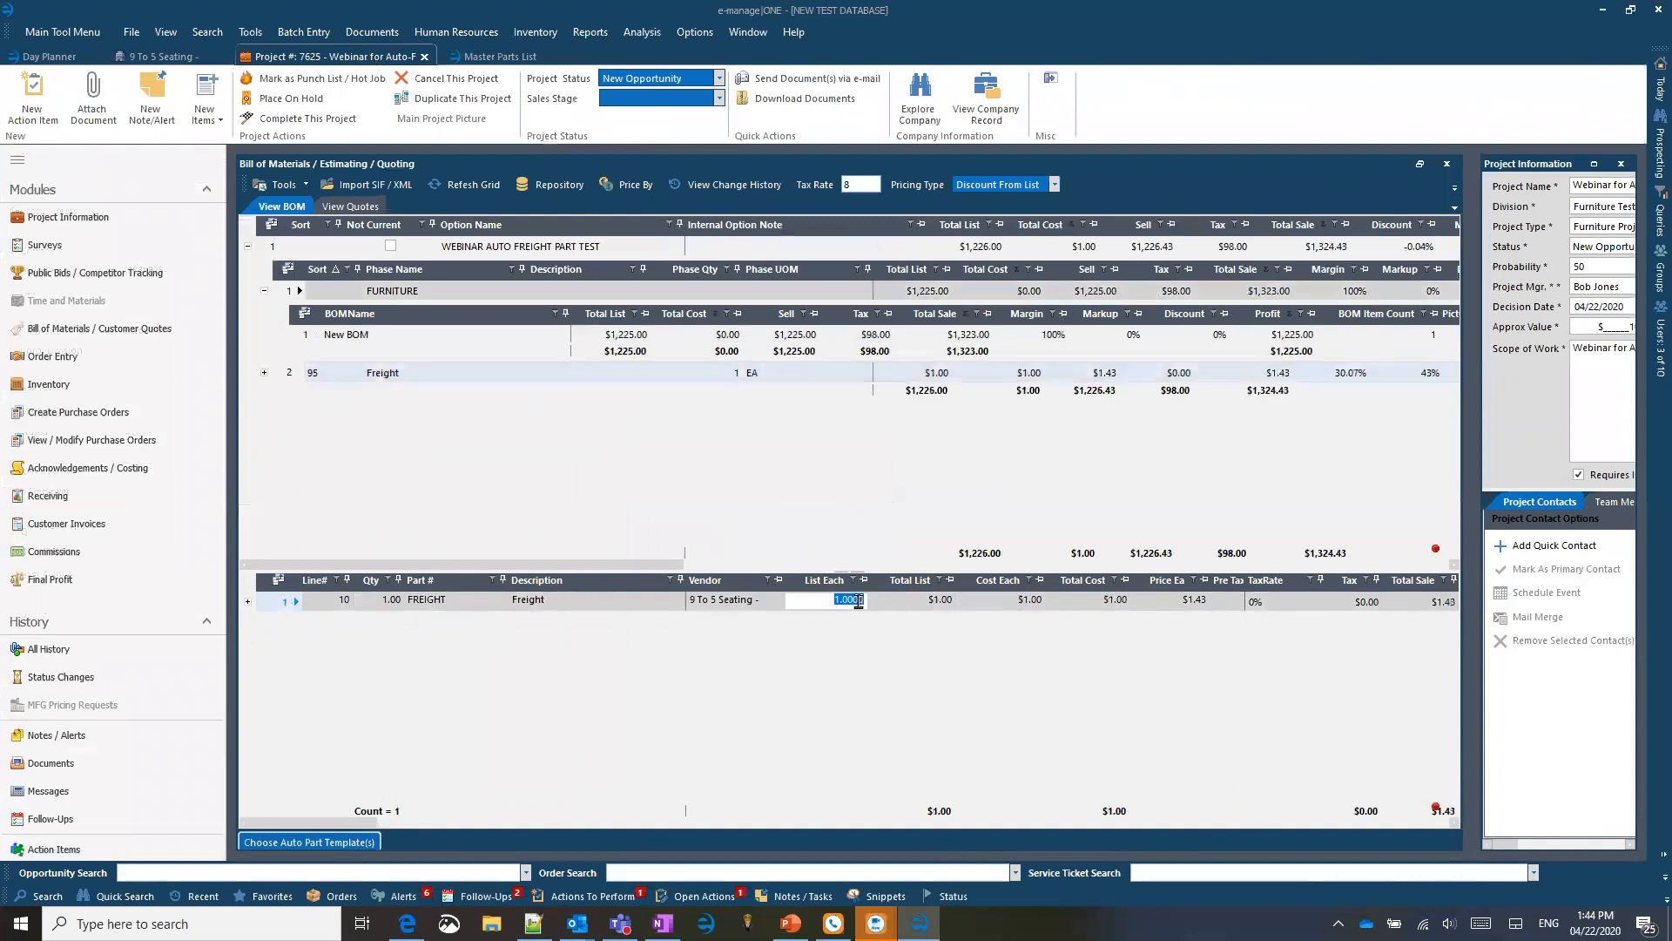
{"action": "type", "text": "50"}
{"action": "key", "text": "Caps_Lock"}
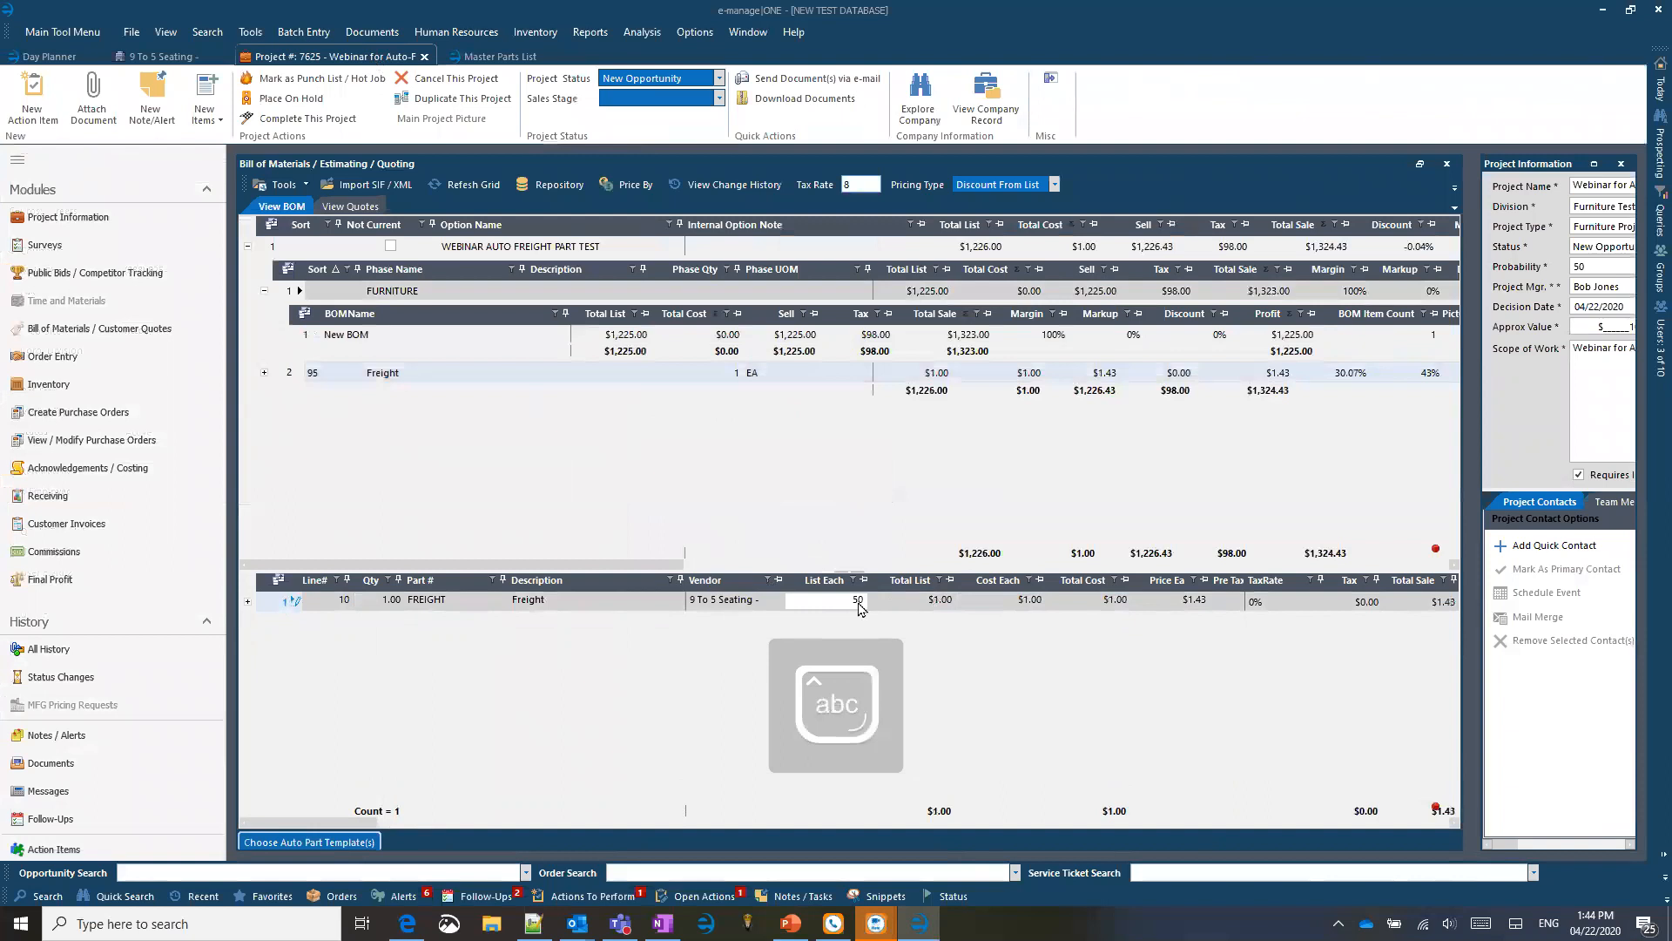
{"action": "key", "text": "Tab"}
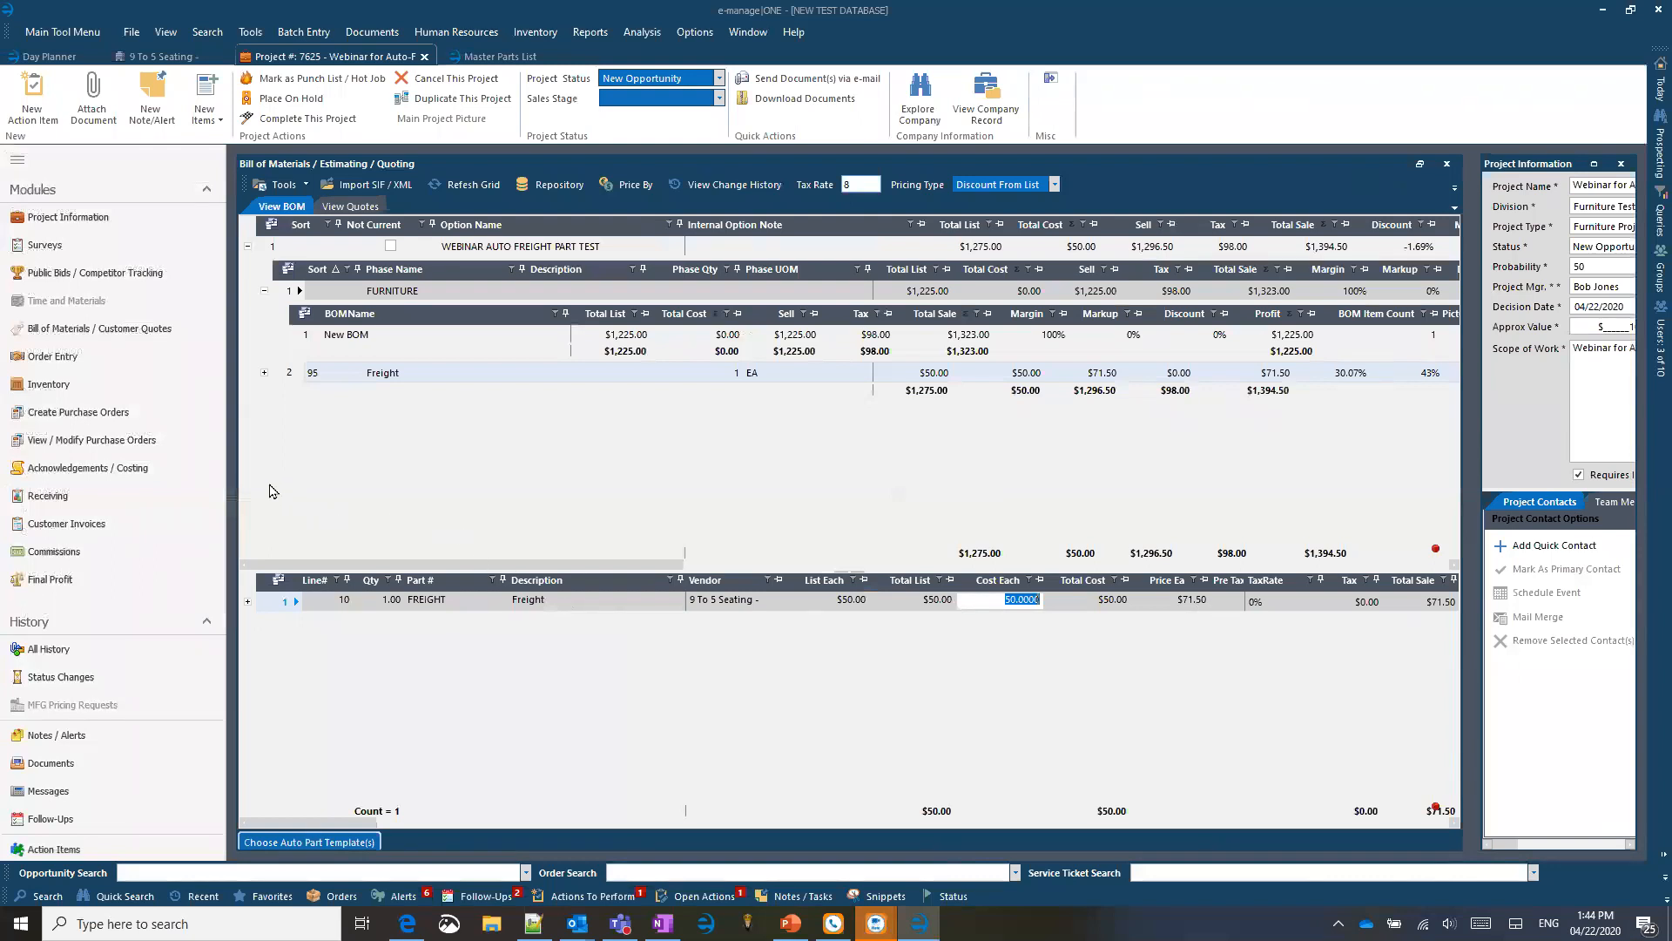
{"action": "left_click", "coordinate": [296, 331]}
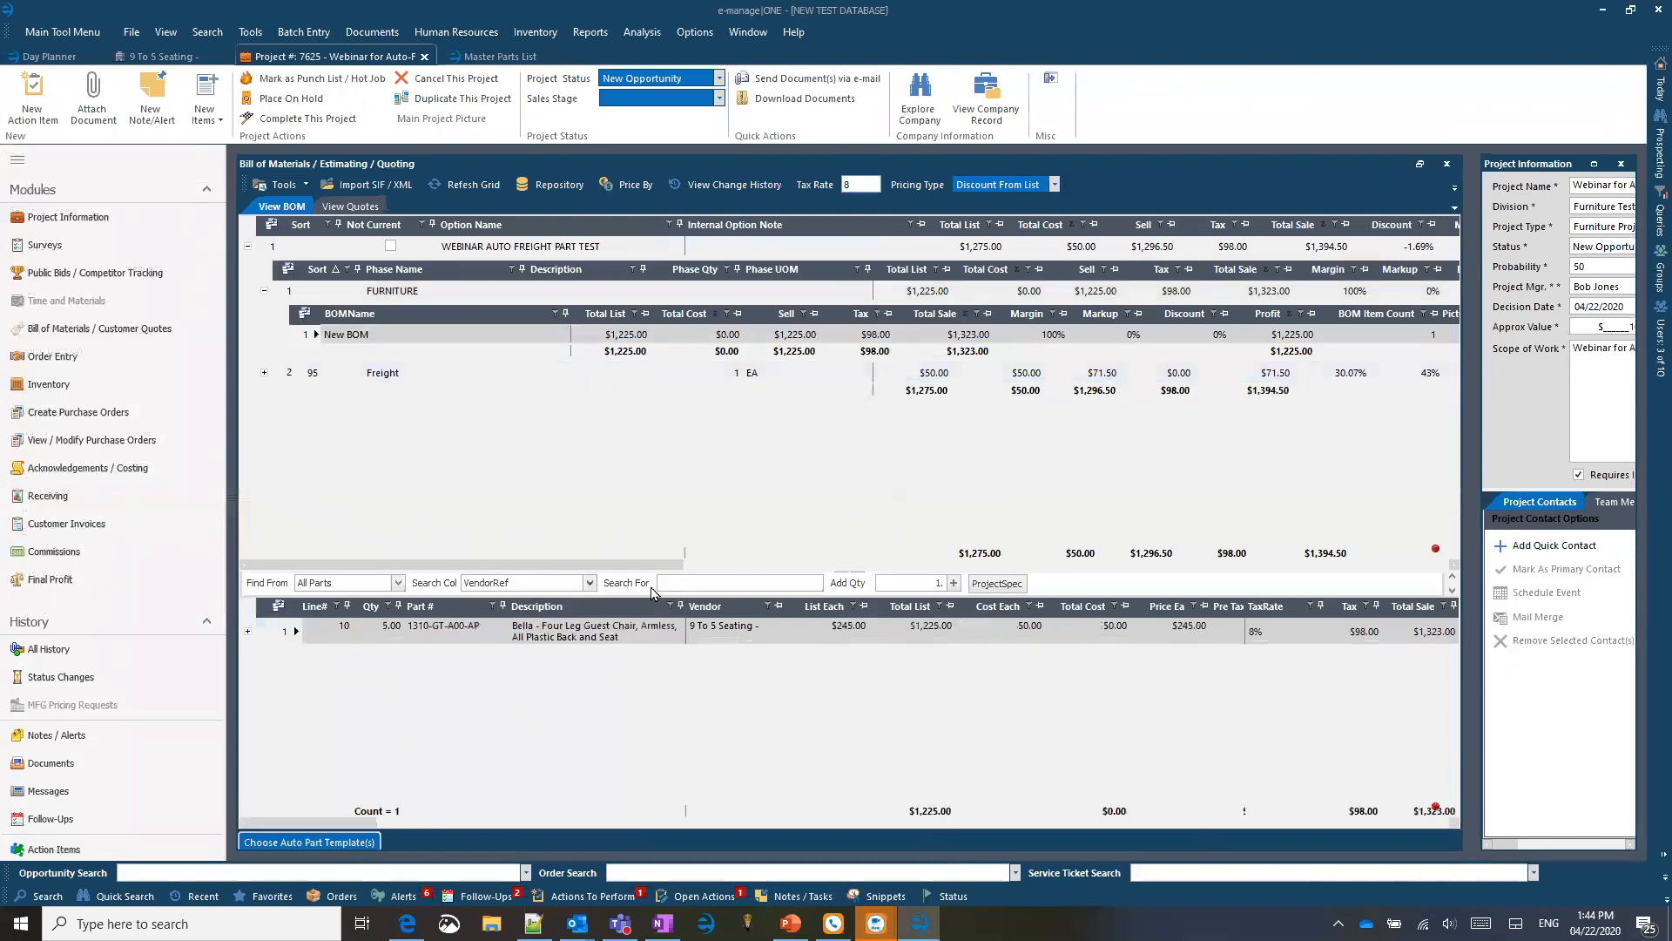
{"action": "type", "text": "haw"}
{"action": "key", "text": "Return"}
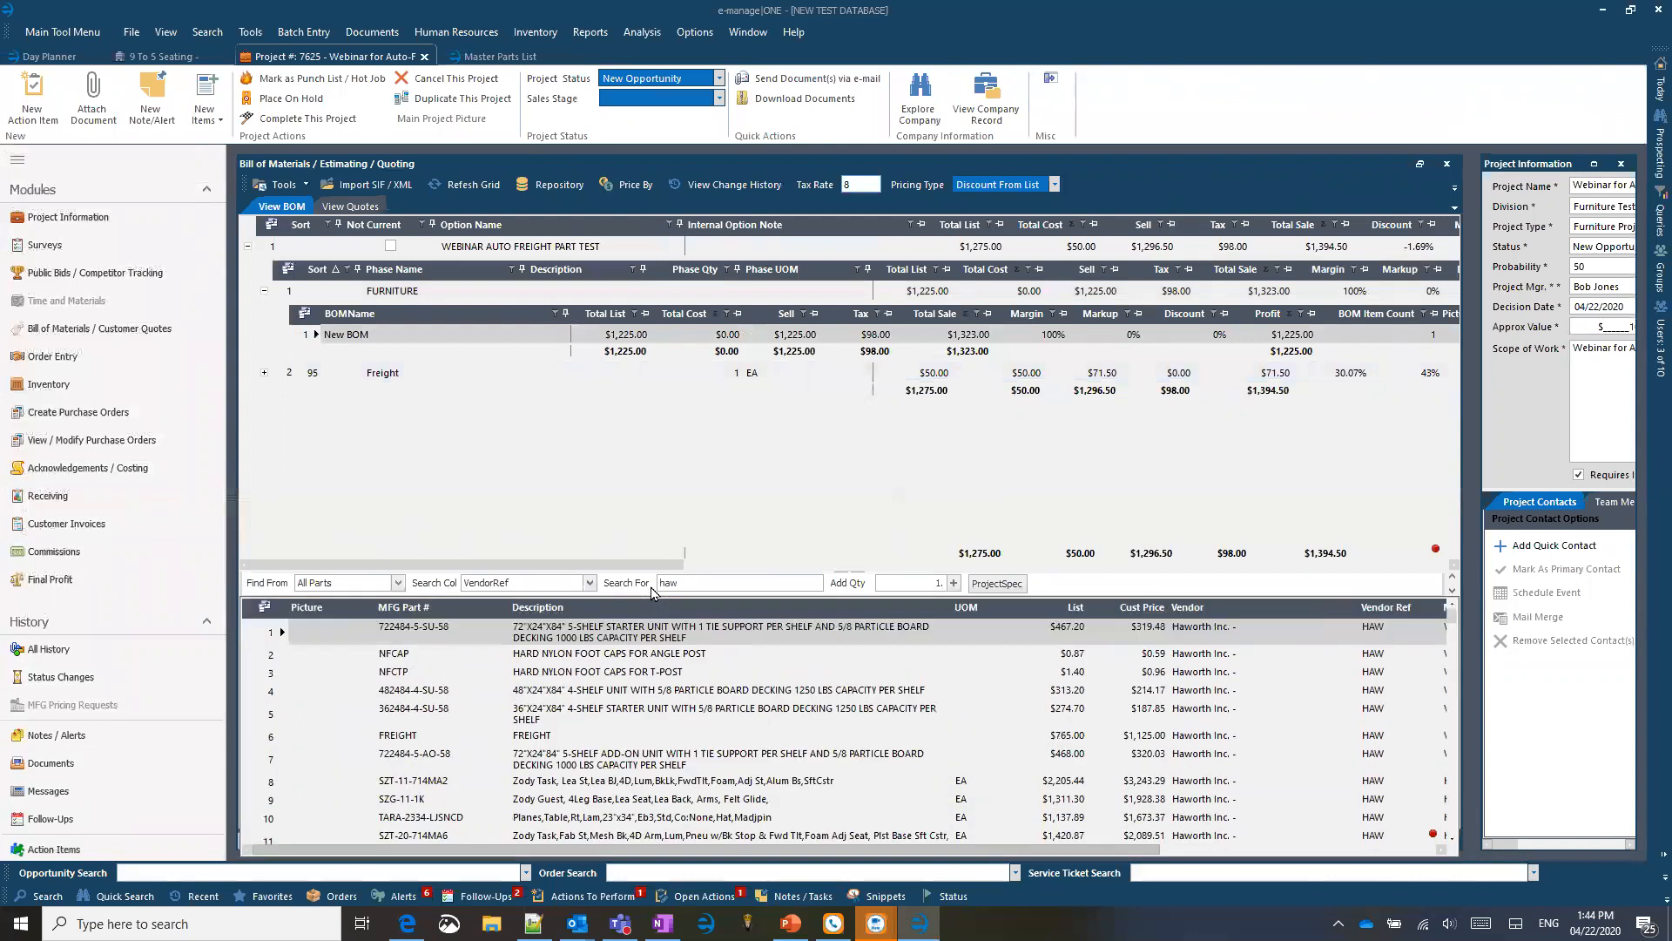
{"action": "key", "text": "BackSpace"}
{"action": "key", "text": "BackSpace"}
{"action": "key", "text": "BackSpace"}
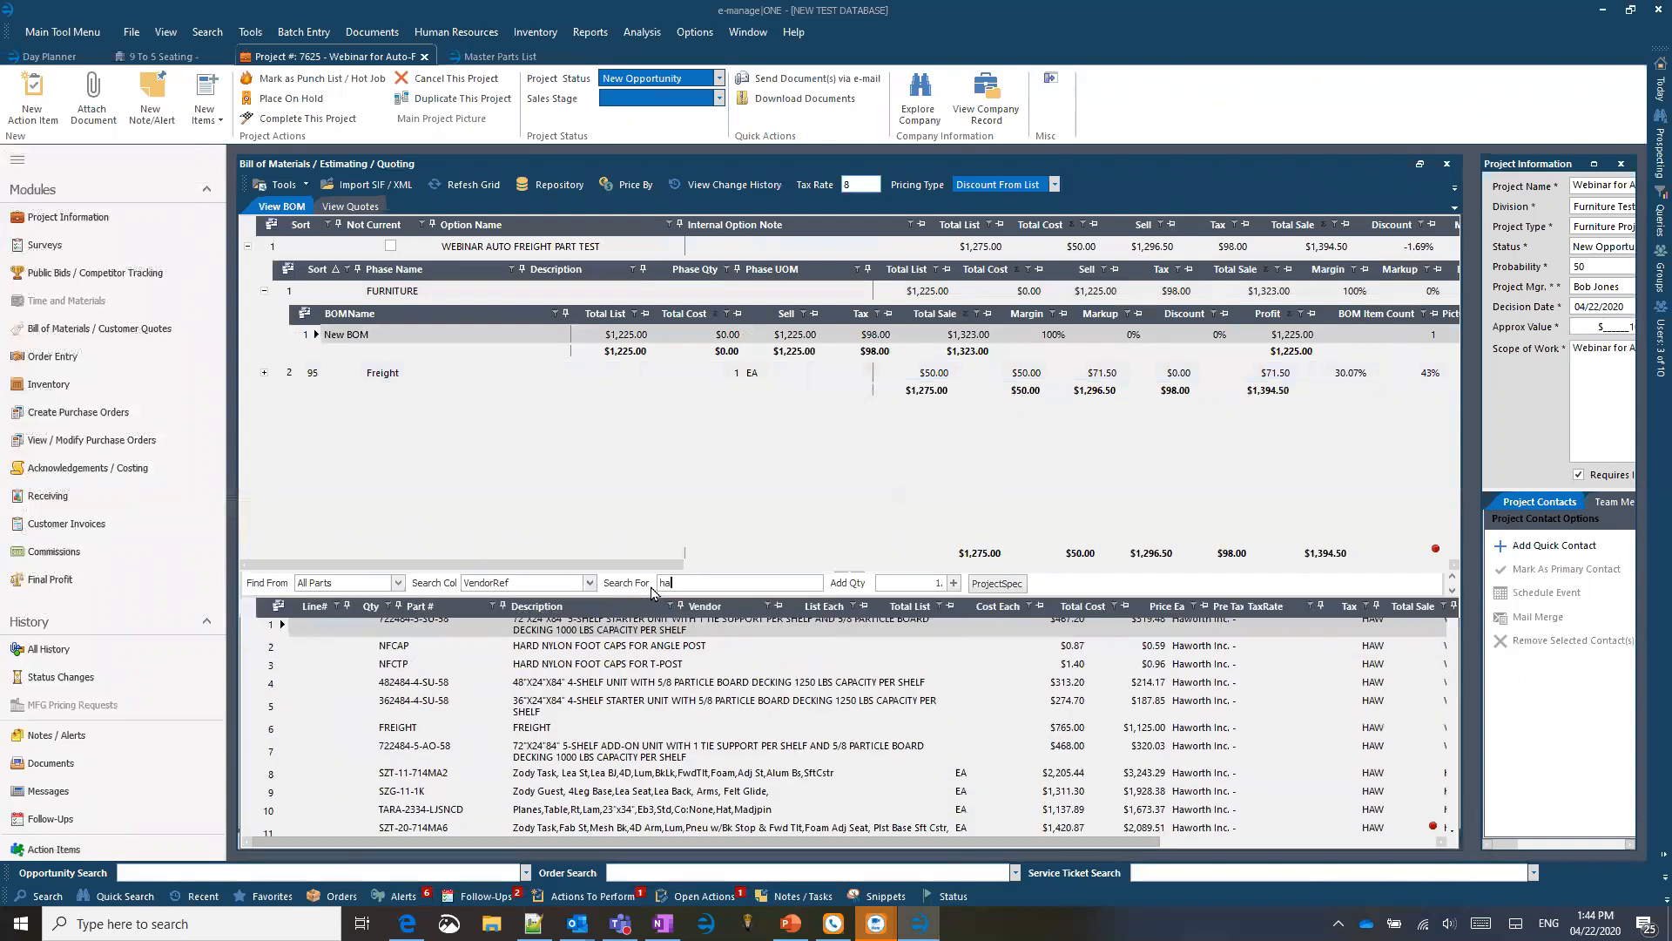
Step: Search all parts by VendorRef for "haw" and add one SZT-11-714MA2 Zody Task chair to the New BOM
{"action": "left_click", "coordinate": [590, 583]}
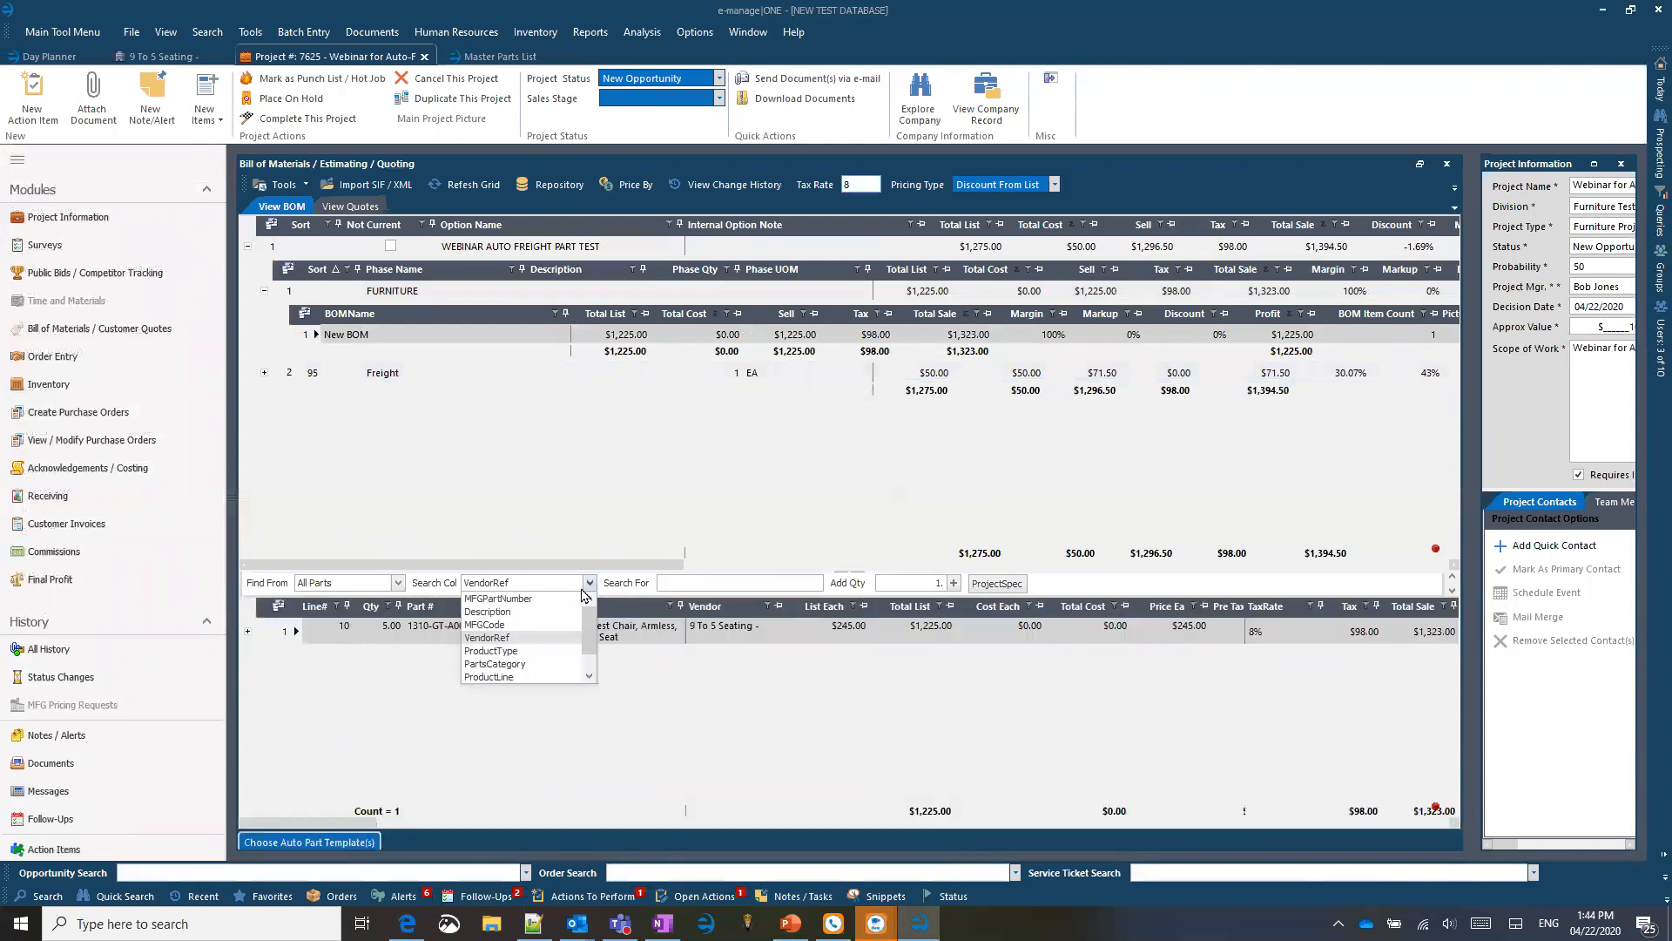
{"action": "left_click", "coordinate": [487, 638]}
{"action": "left_click", "coordinate": [701, 581]}
{"action": "type", "text": "haw"}
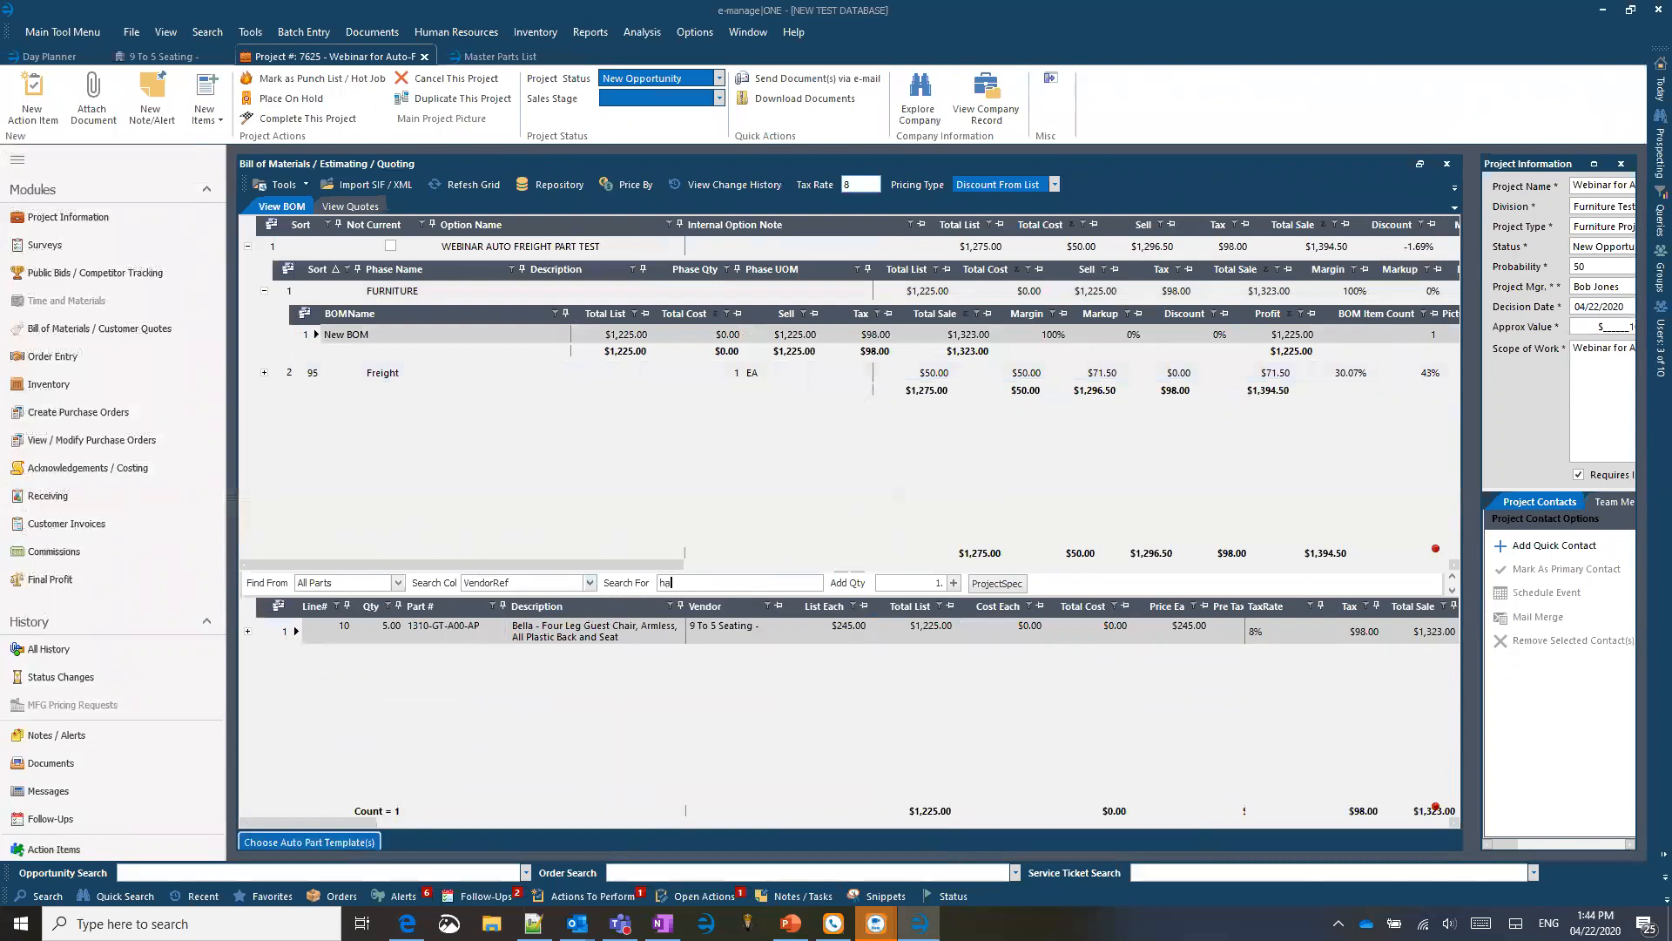
{"action": "key", "text": "Return"}
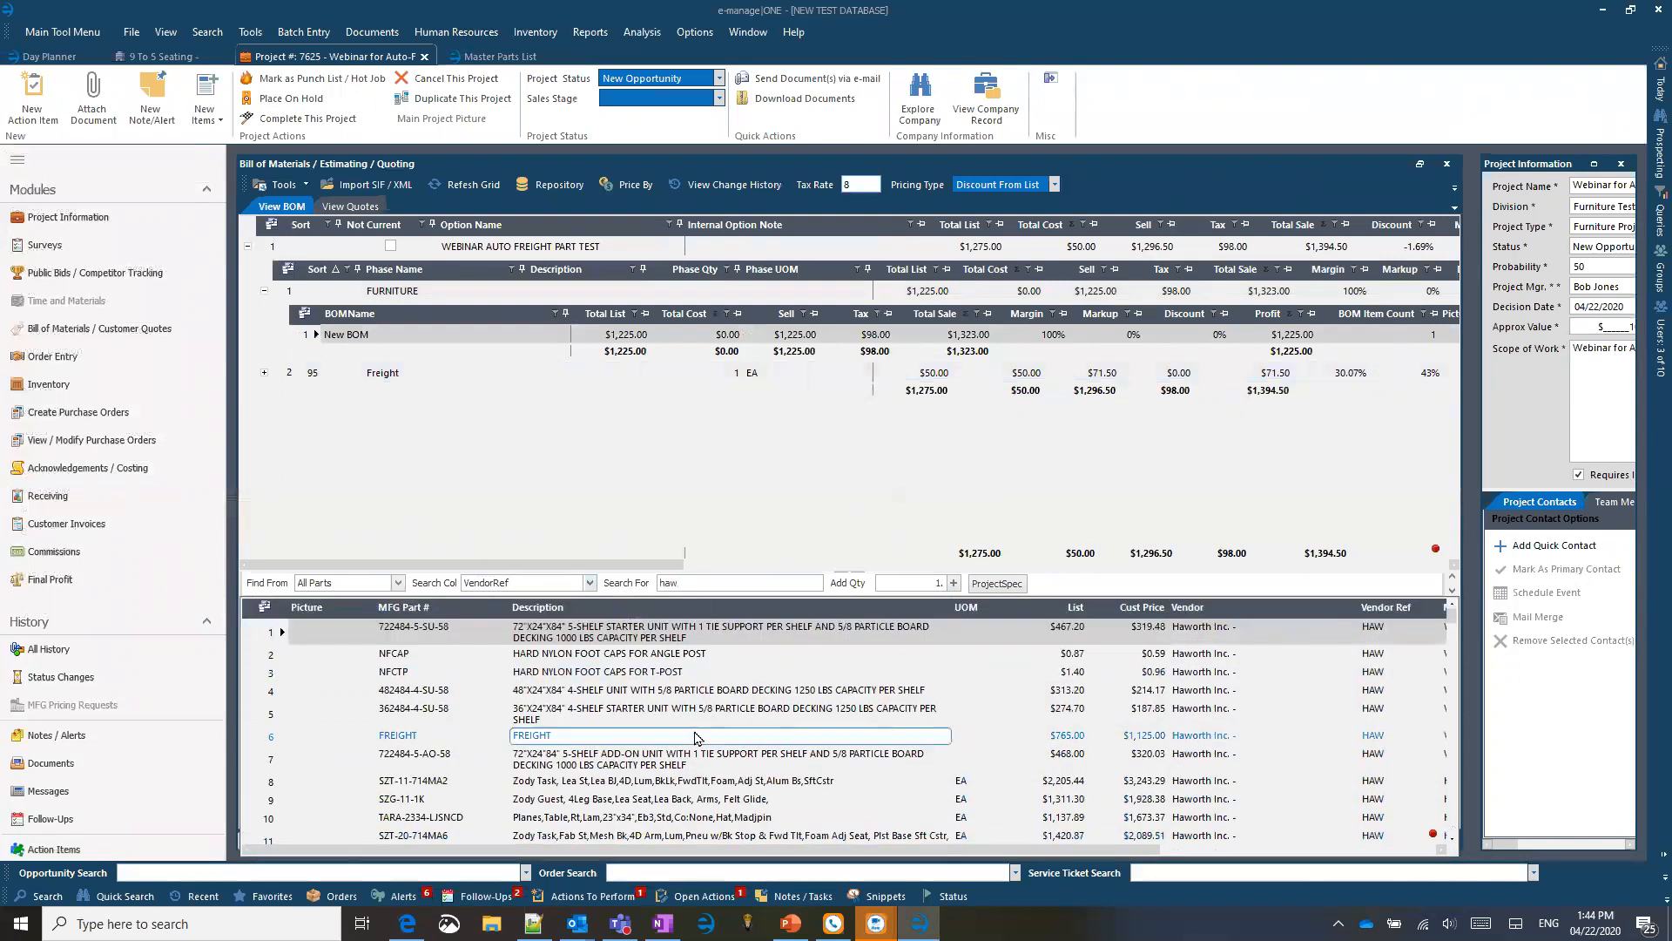
{"action": "left_click", "coordinate": [558, 782]}
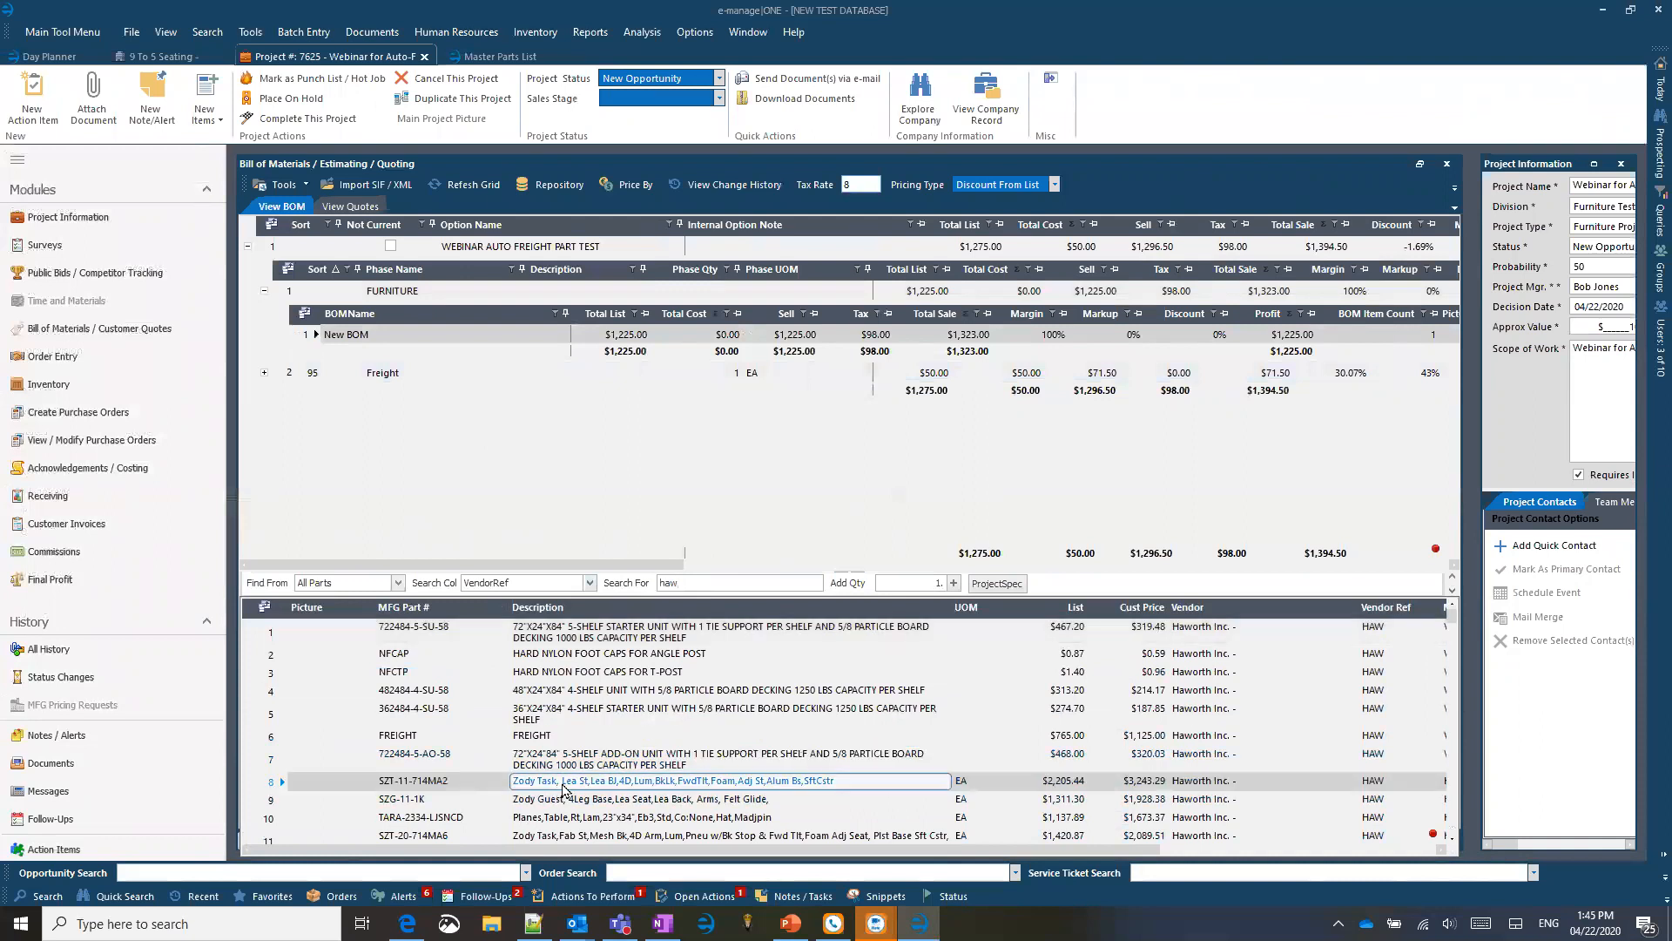
{"action": "left_click", "coordinate": [955, 583]}
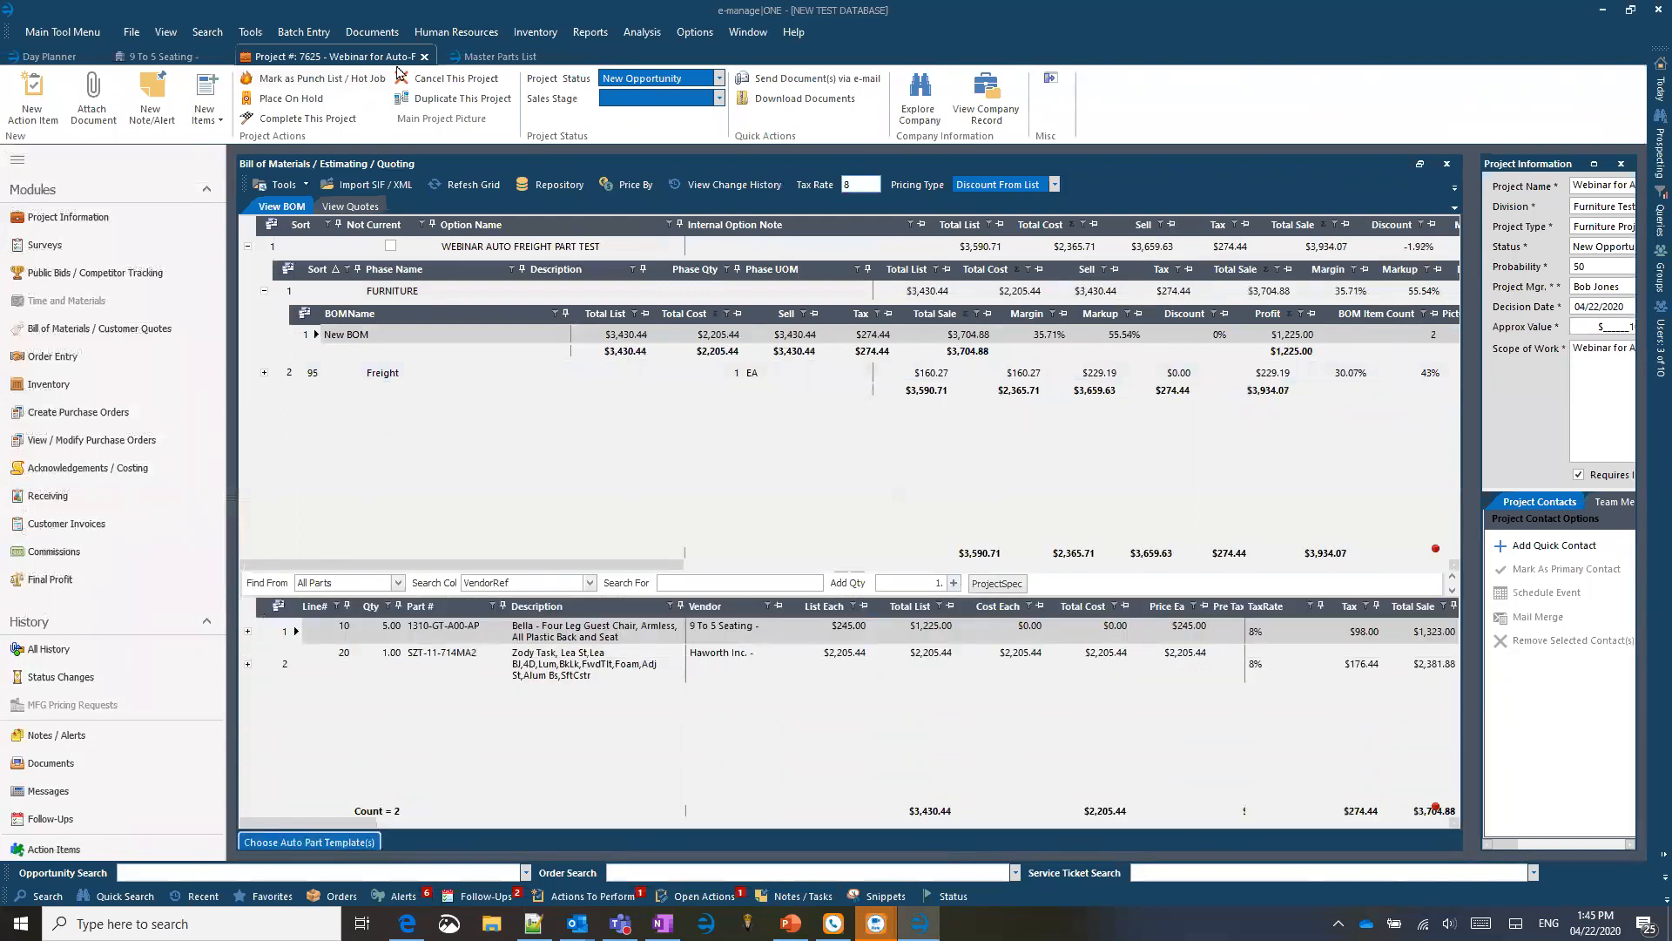
Step: Select the Freight phase and compare the FREIGHT lines for 9 To 5 Seating and Haworth Inc
{"action": "left_click", "coordinate": [413, 658]}
{"action": "left_click", "coordinate": [333, 372]}
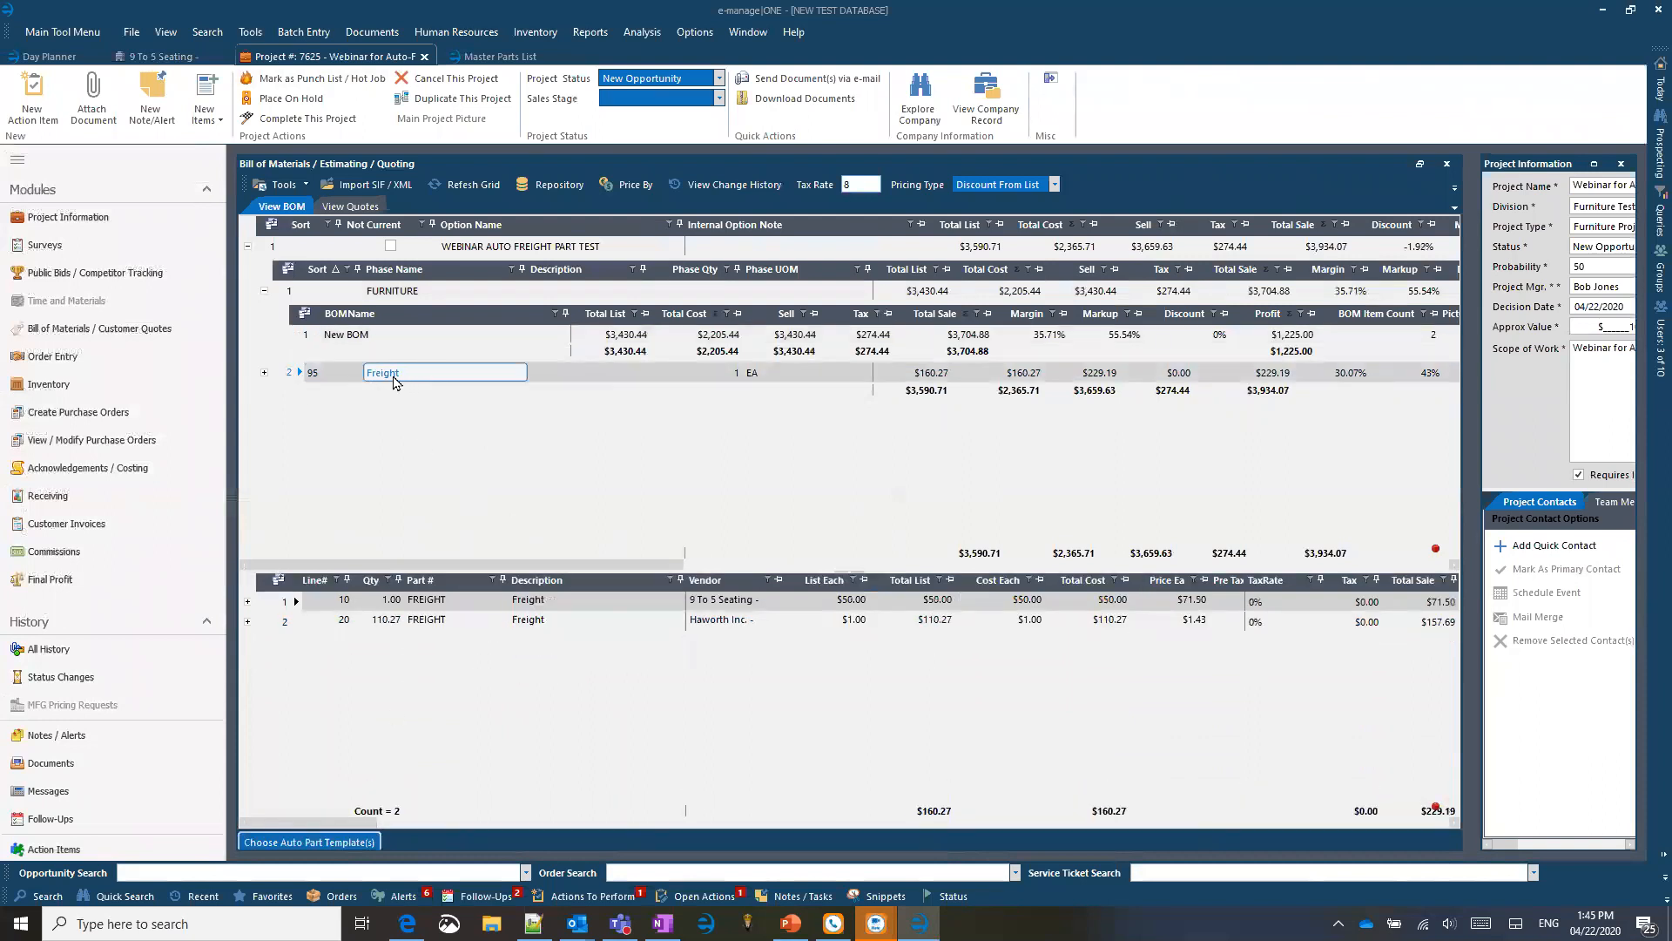
{"action": "left_click", "coordinate": [745, 377]}
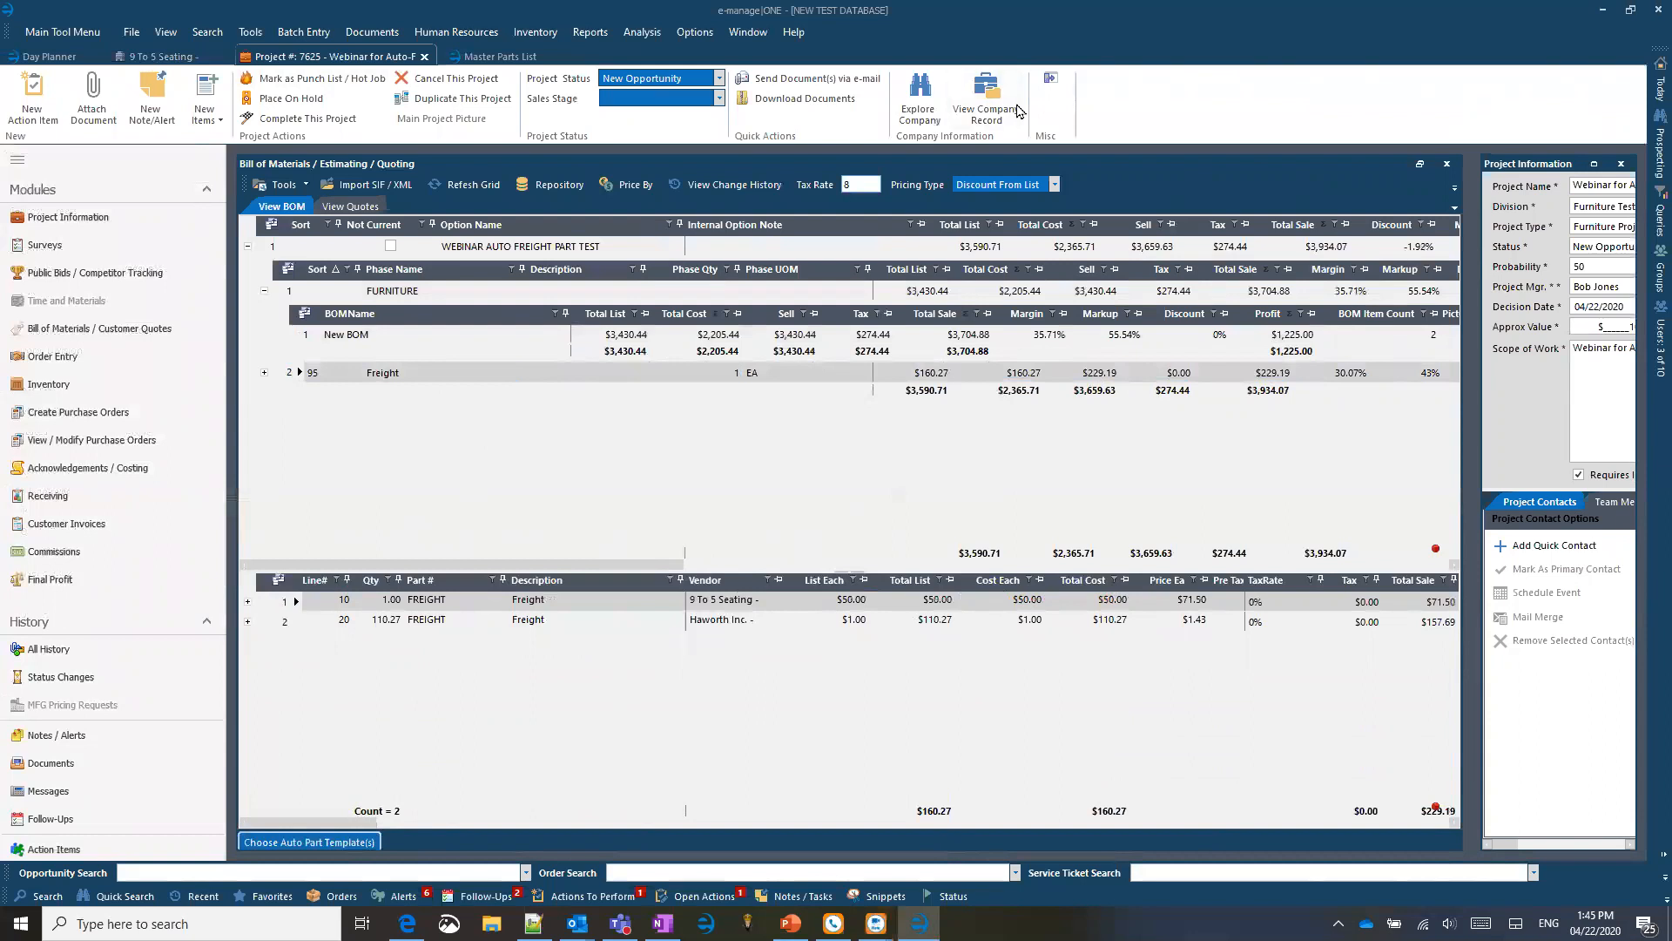
Step: Review the Minimum Charge field and the available Auto Part Phase options in the 9 To 5 Seating vendor record
{"action": "left_click", "coordinate": [500, 56]}
{"action": "left_click", "coordinate": [307, 59]}
{"action": "left_click", "coordinate": [166, 56]}
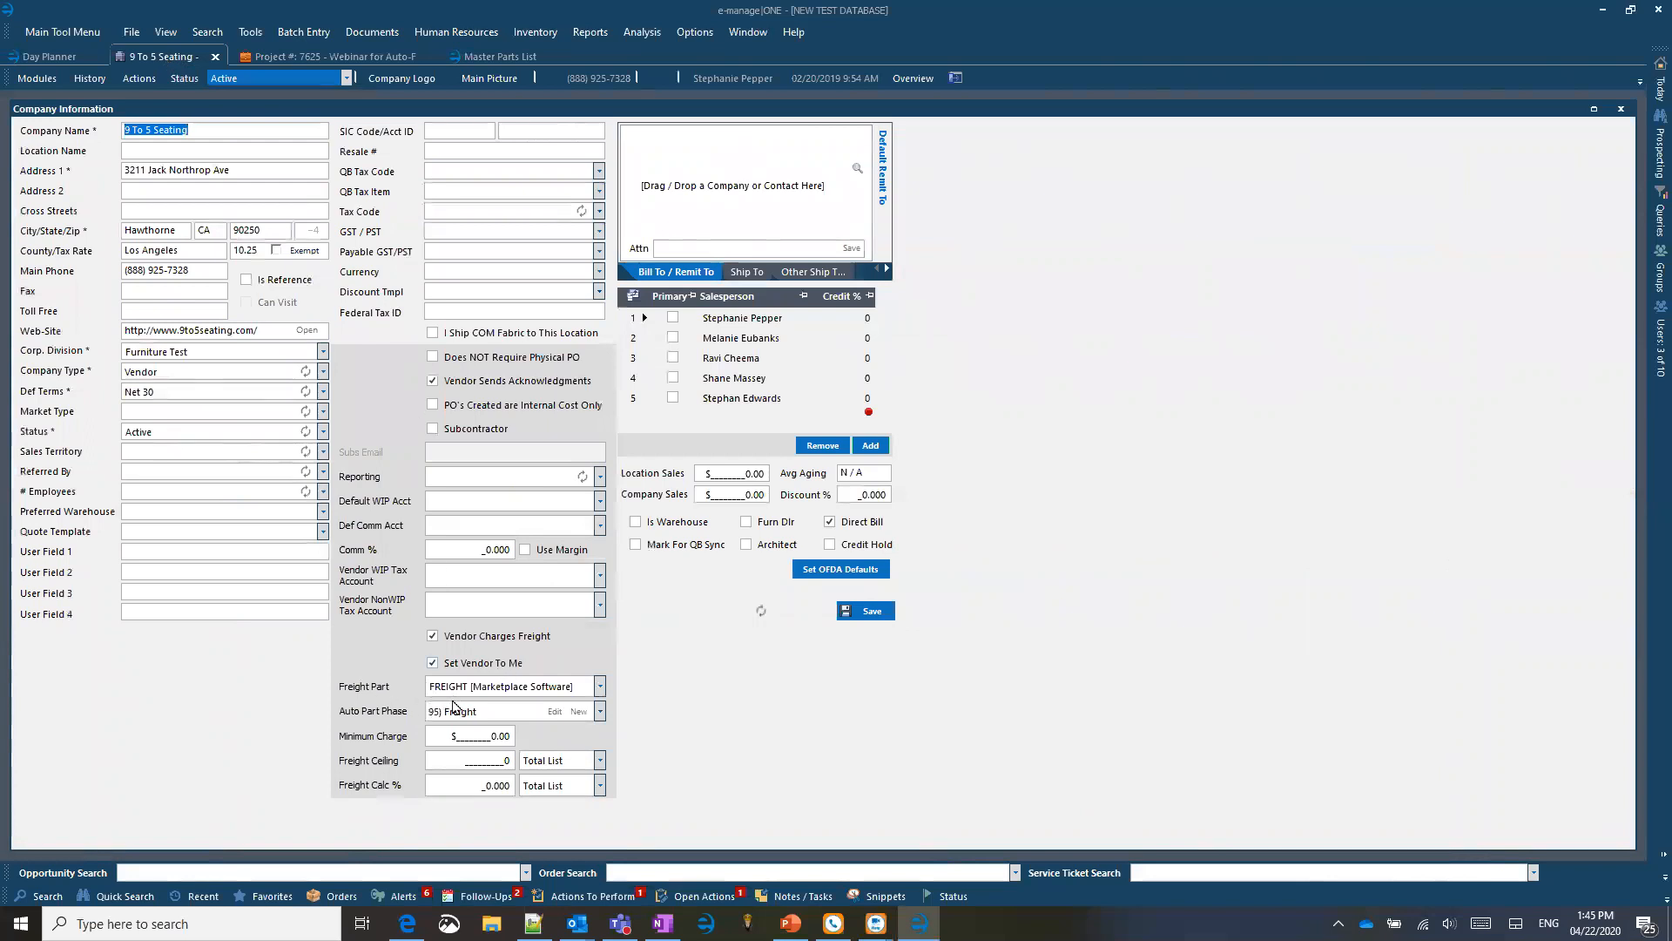
{"action": "left_click", "coordinate": [486, 736]}
{"action": "left_click_drag", "start_coordinate": [478, 737], "coordinate": [549, 734]}
{"action": "left_click", "coordinate": [600, 711]}
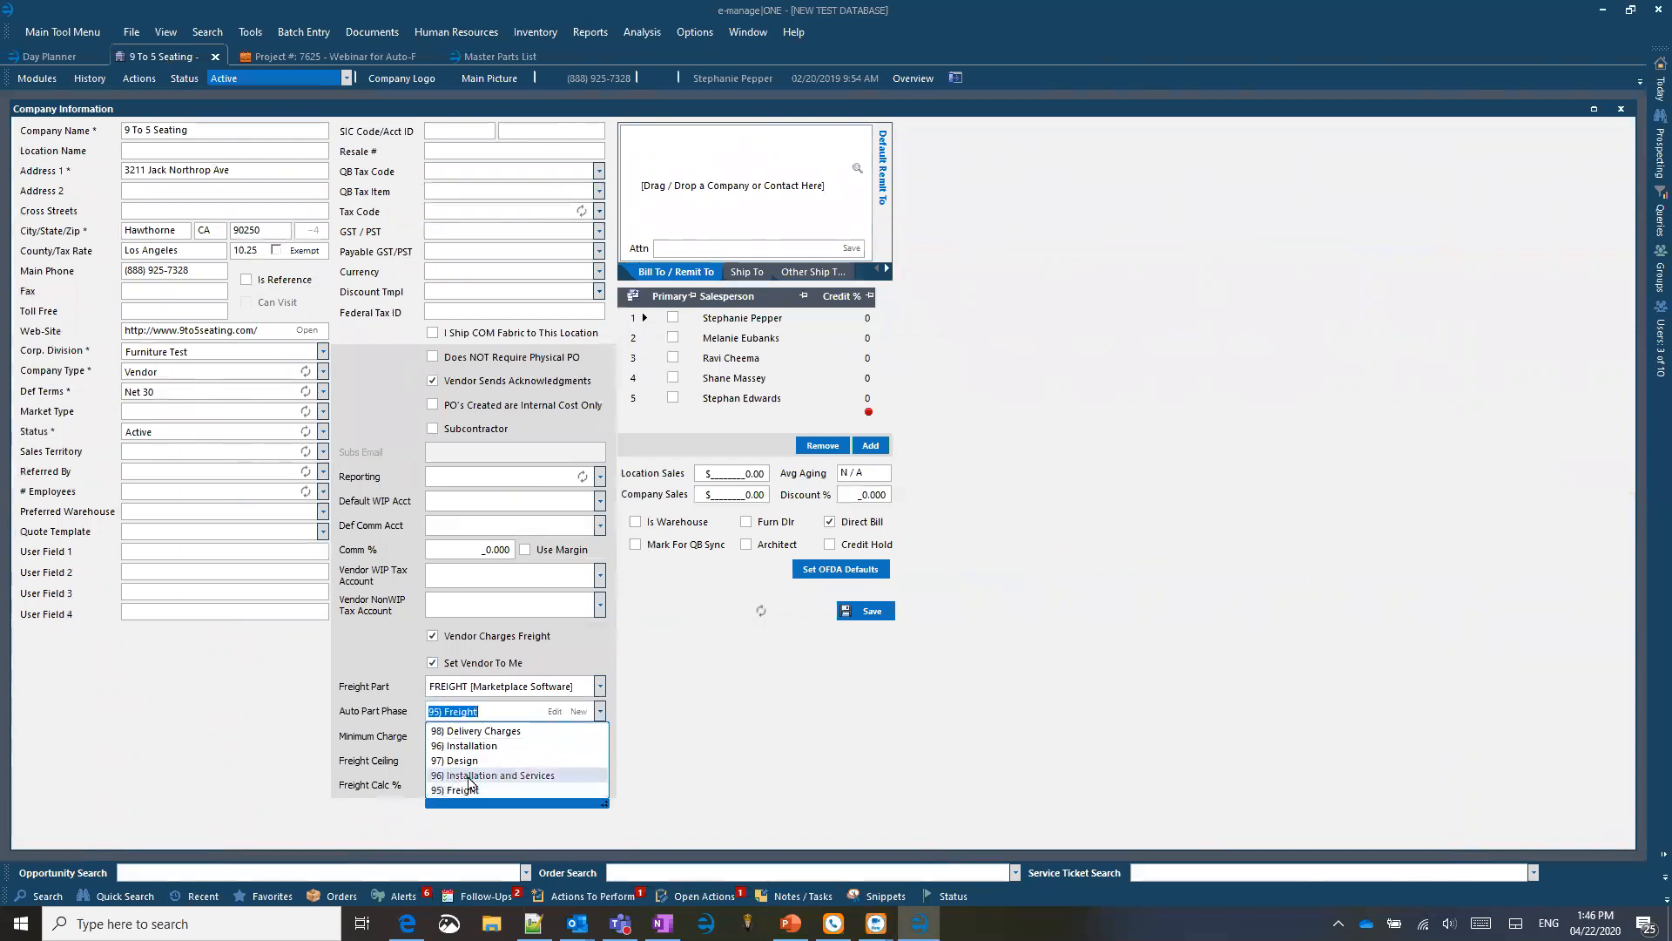
{"action": "left_click", "coordinate": [600, 711]}
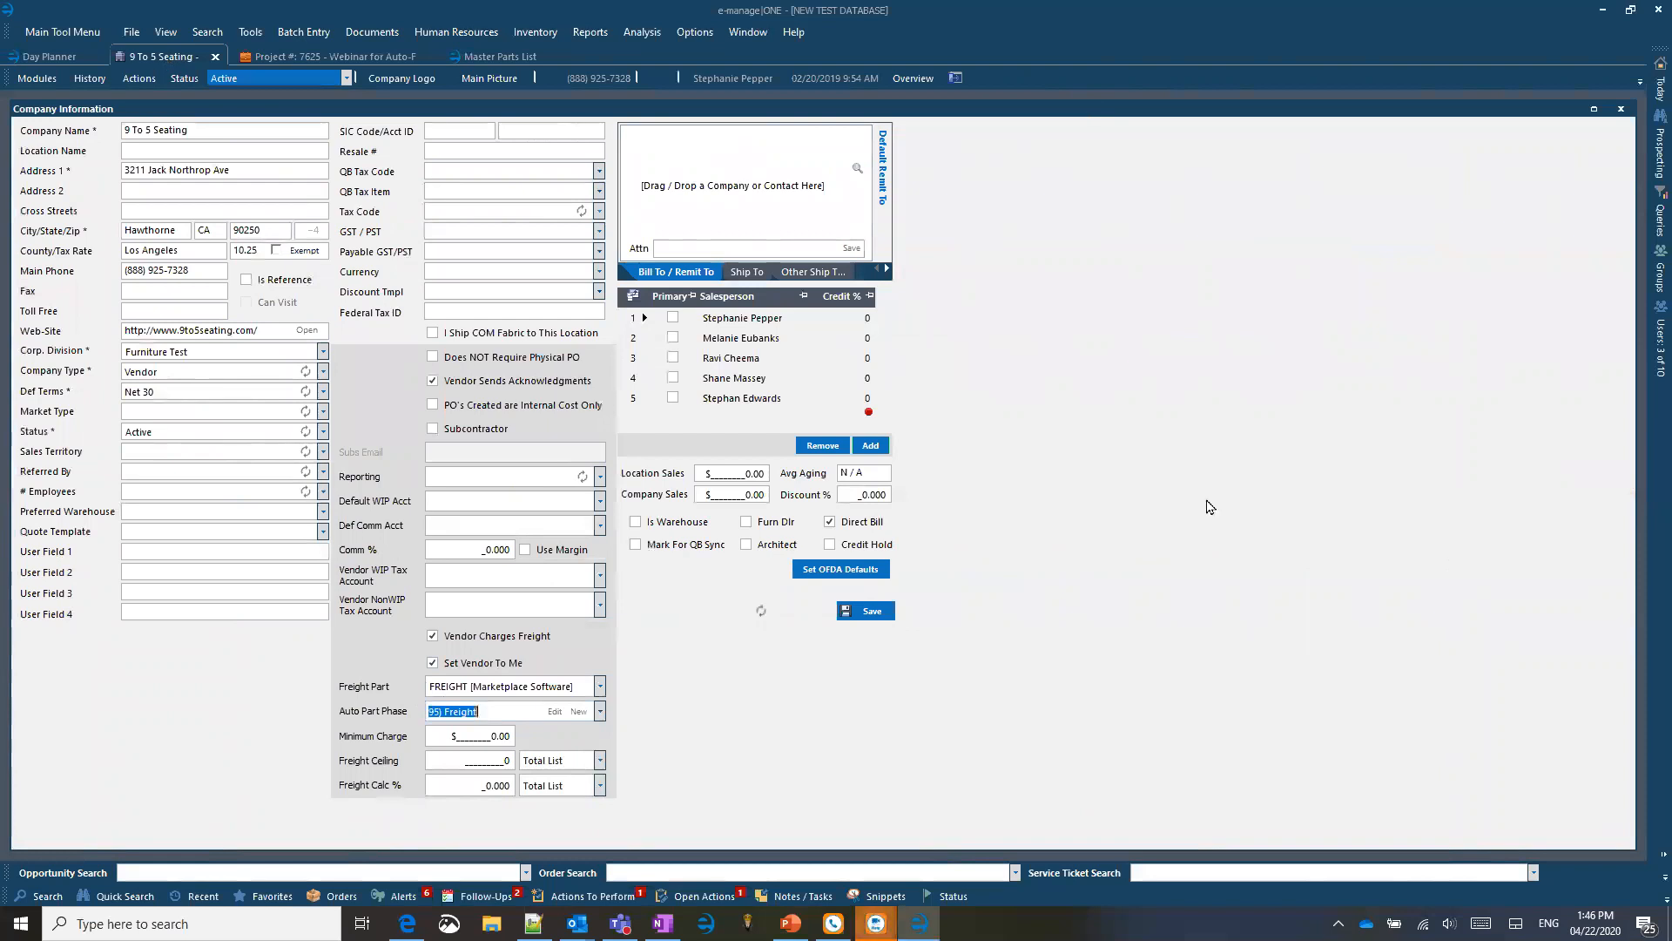
{"action": "left_click", "coordinate": [1054, 488]}
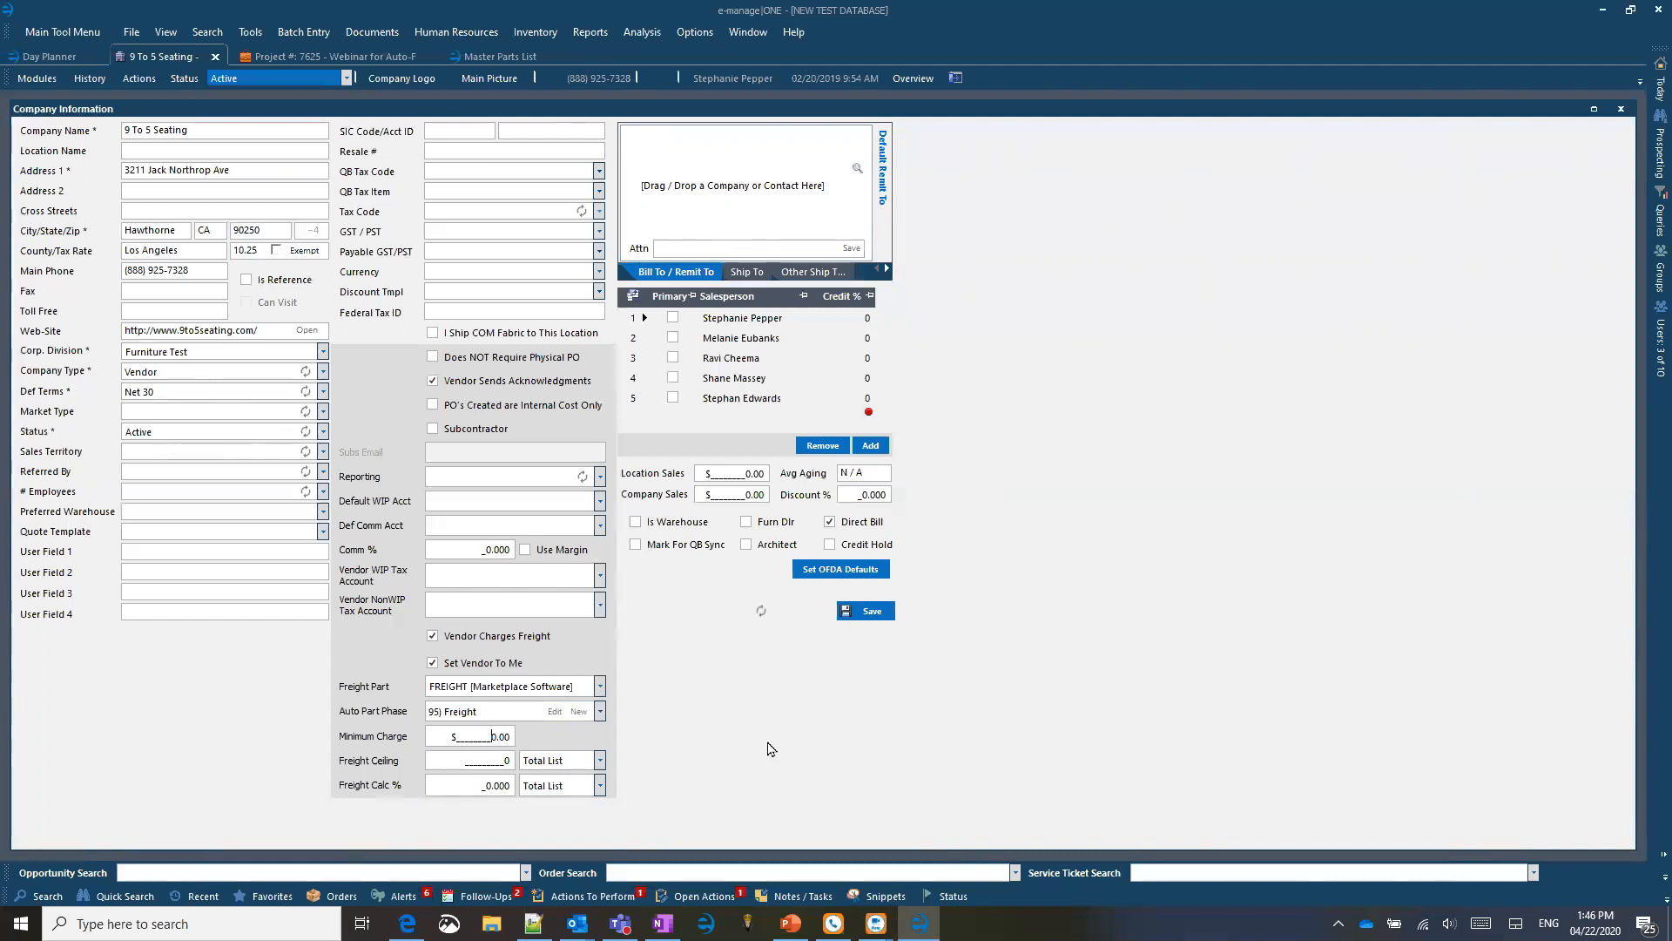
{"action": "left_click_drag", "start_coordinate": [465, 736], "coordinate": [592, 740]}
Step: Return to the project and delete the Haworth SZT-11-714MA2 chair from the New BOM
{"action": "left_click", "coordinate": [327, 56]}
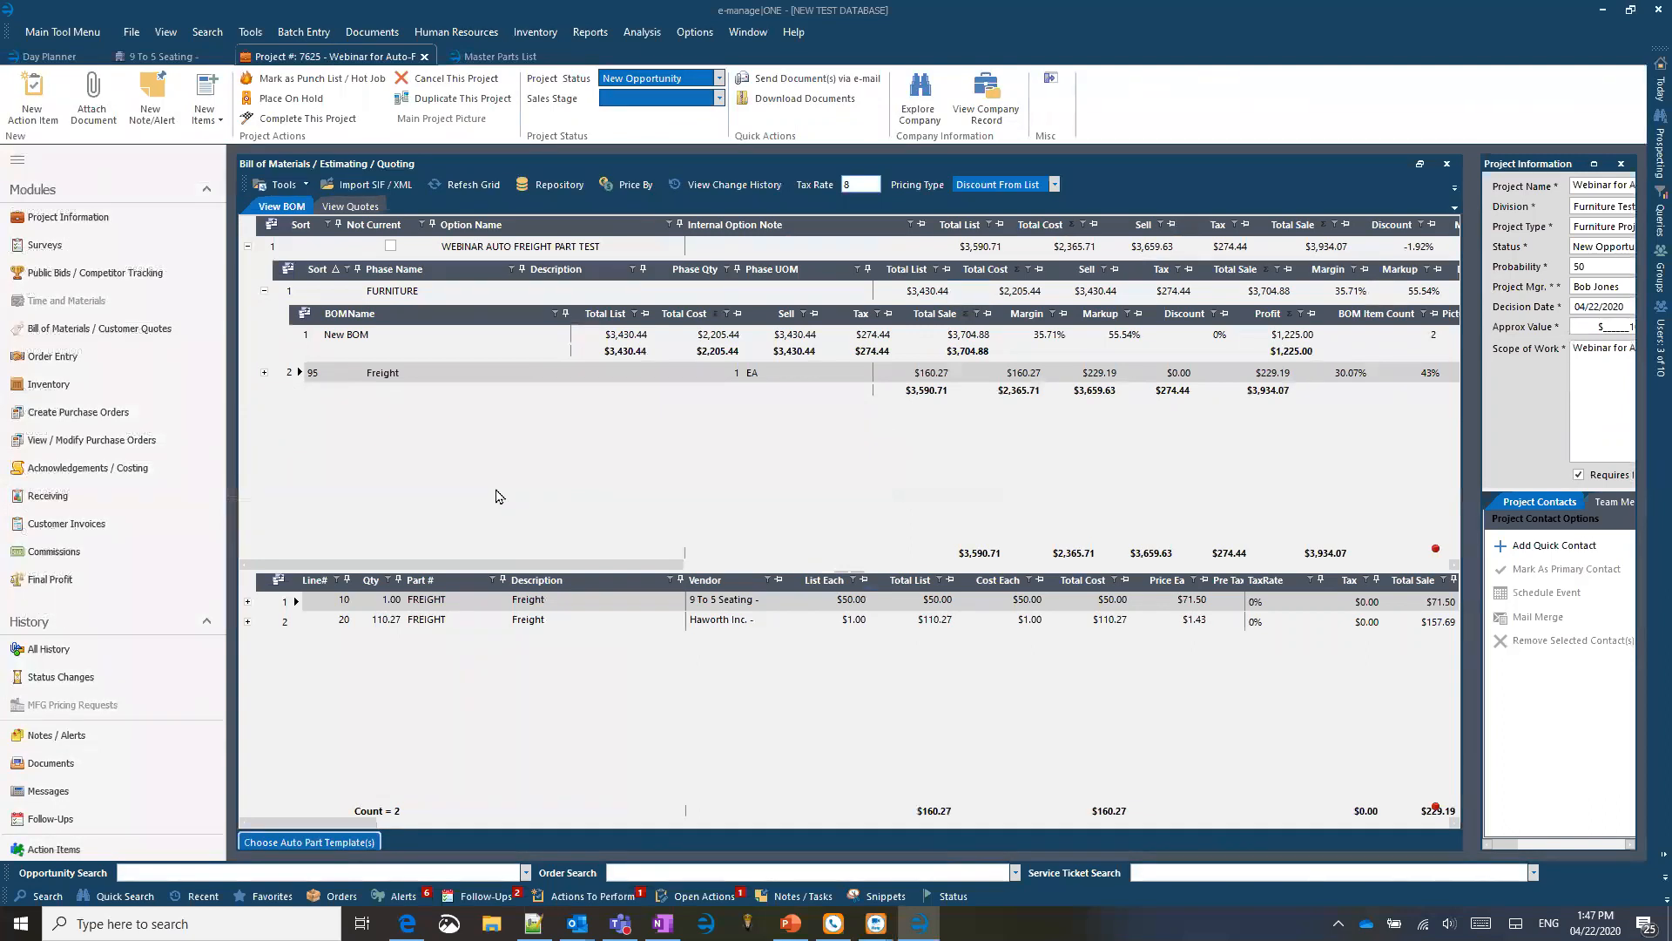
{"action": "left_click", "coordinate": [282, 624]}
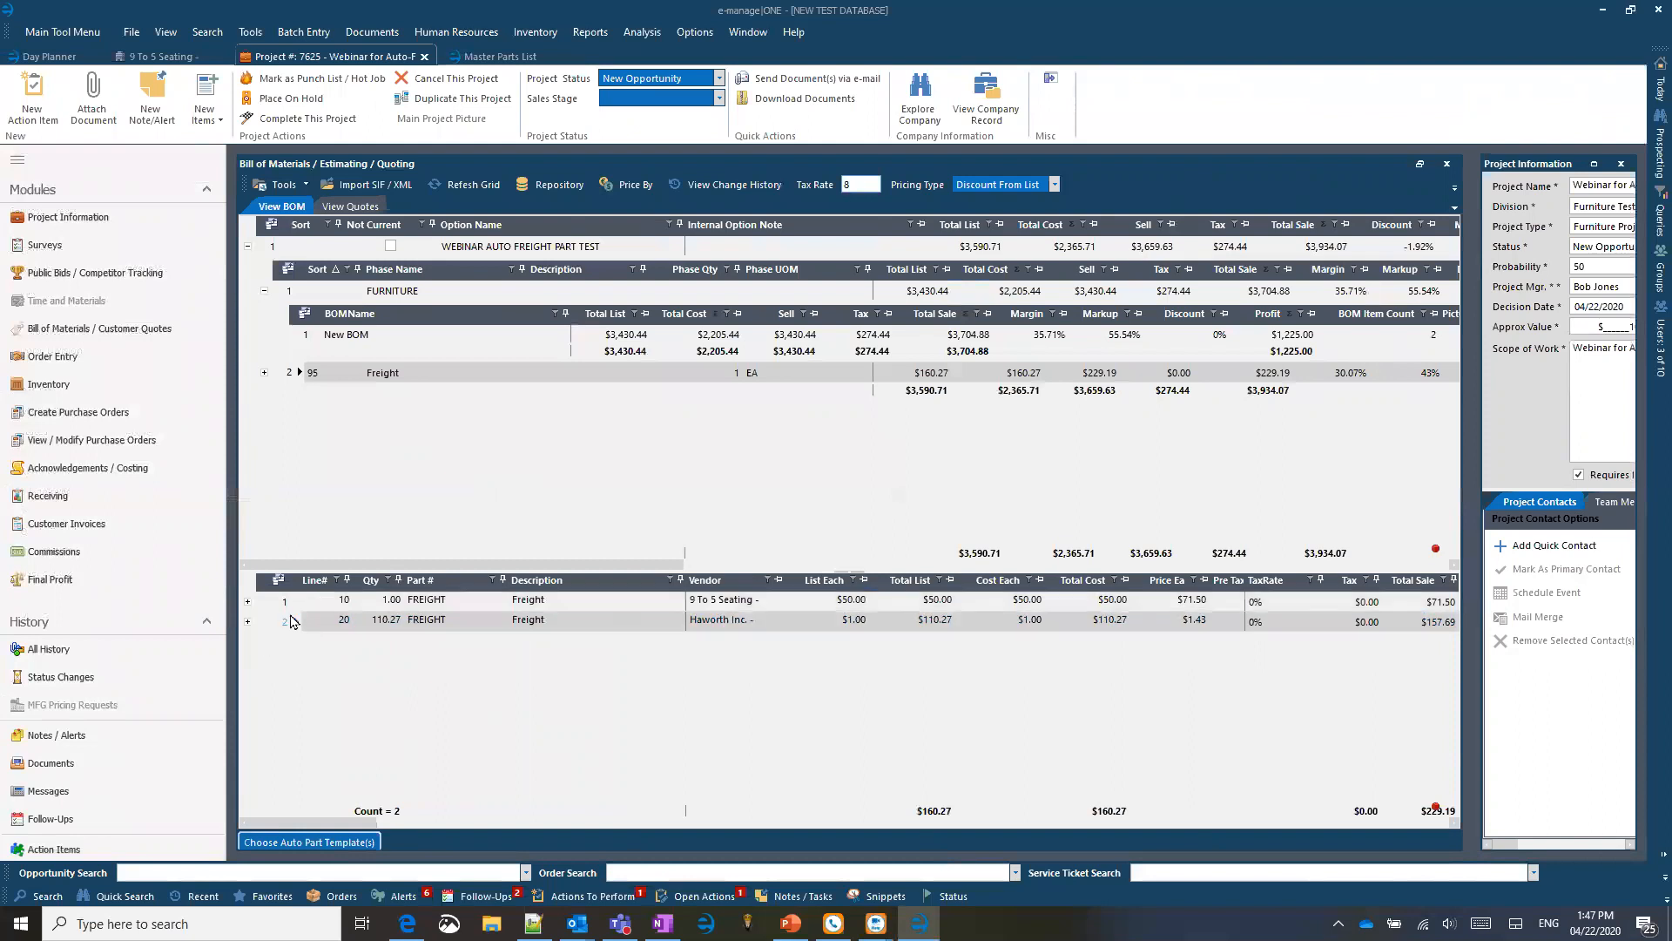
{"action": "left_click", "coordinate": [346, 334]}
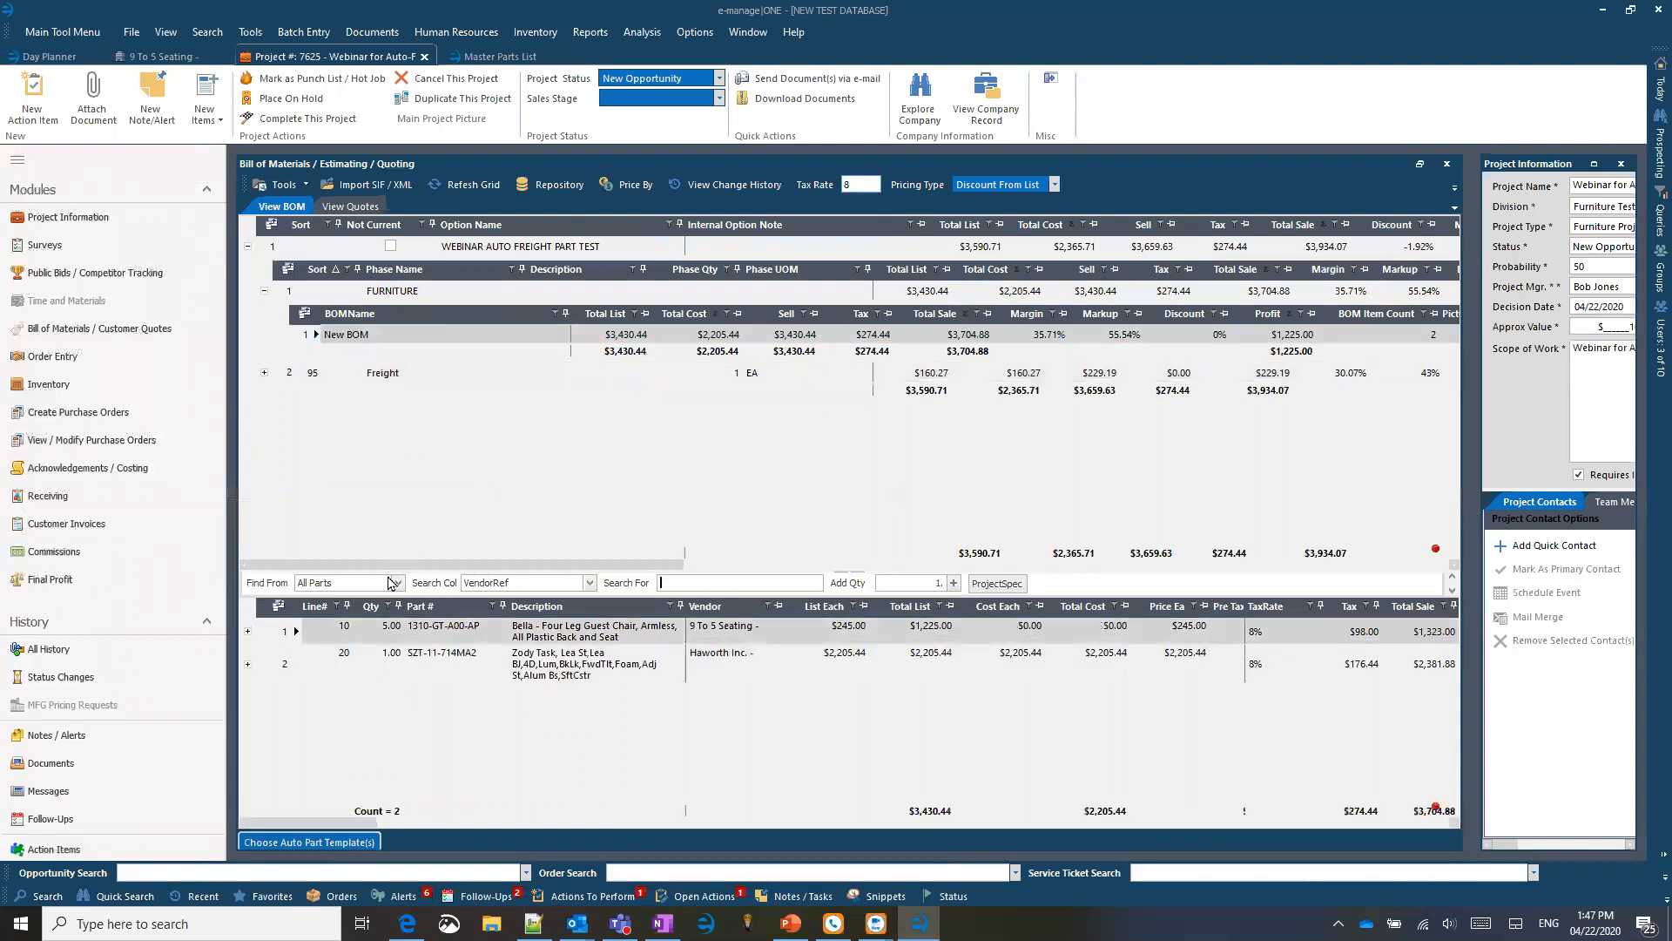
{"action": "right_click", "coordinate": [287, 664]}
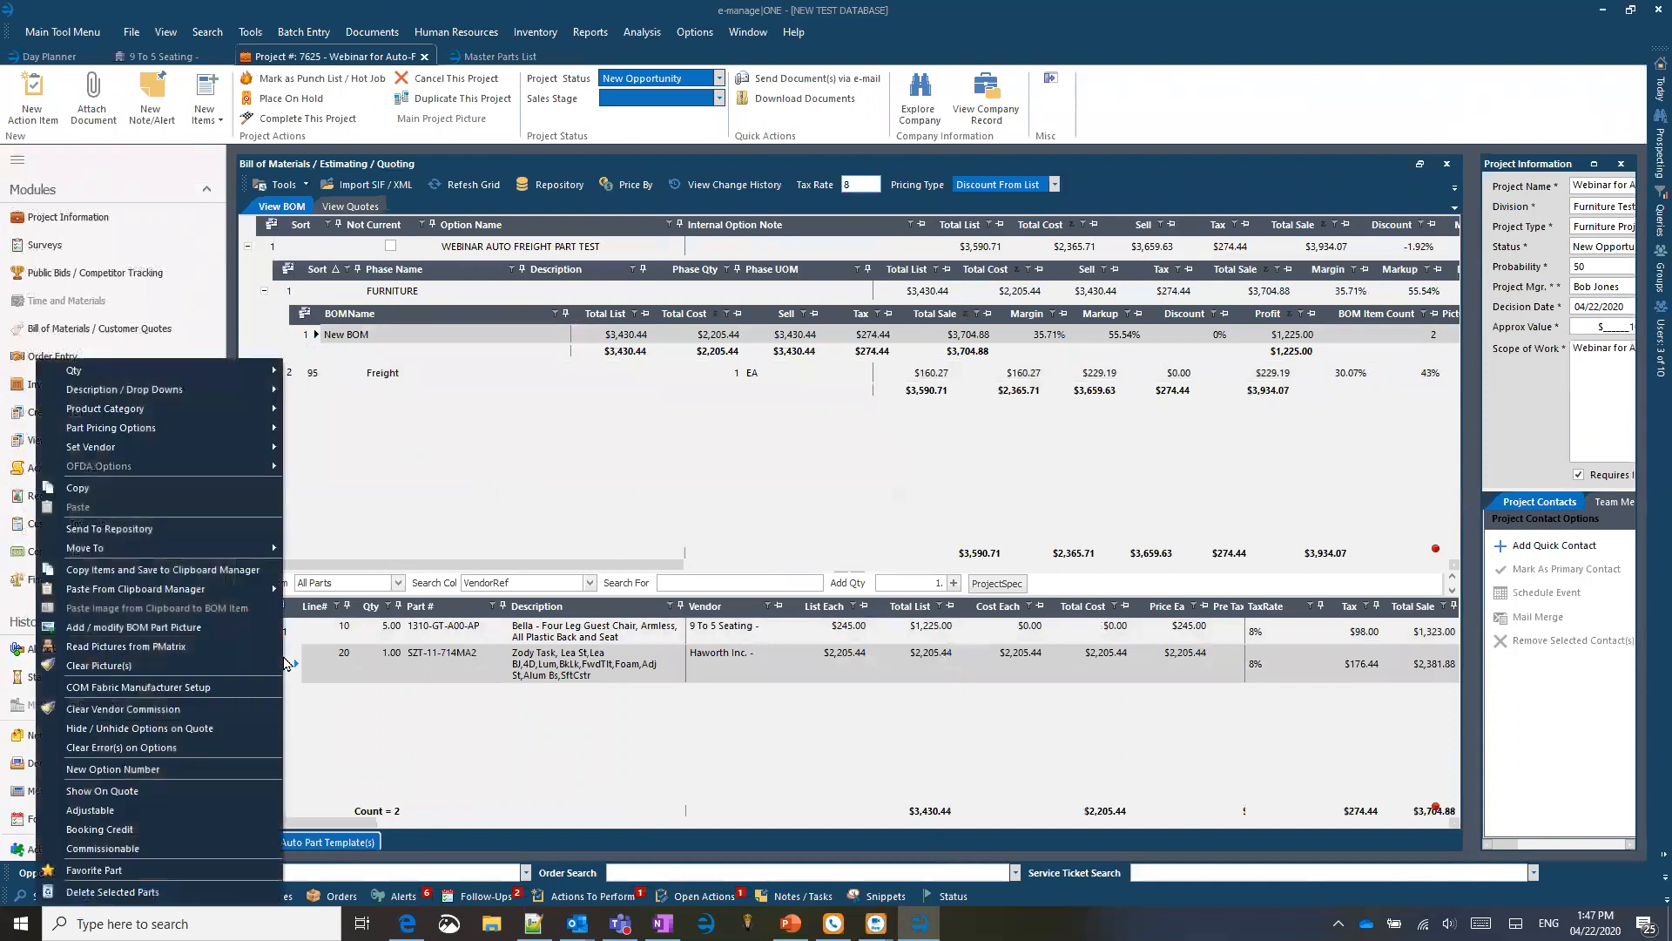
{"action": "left_click", "coordinate": [113, 892]}
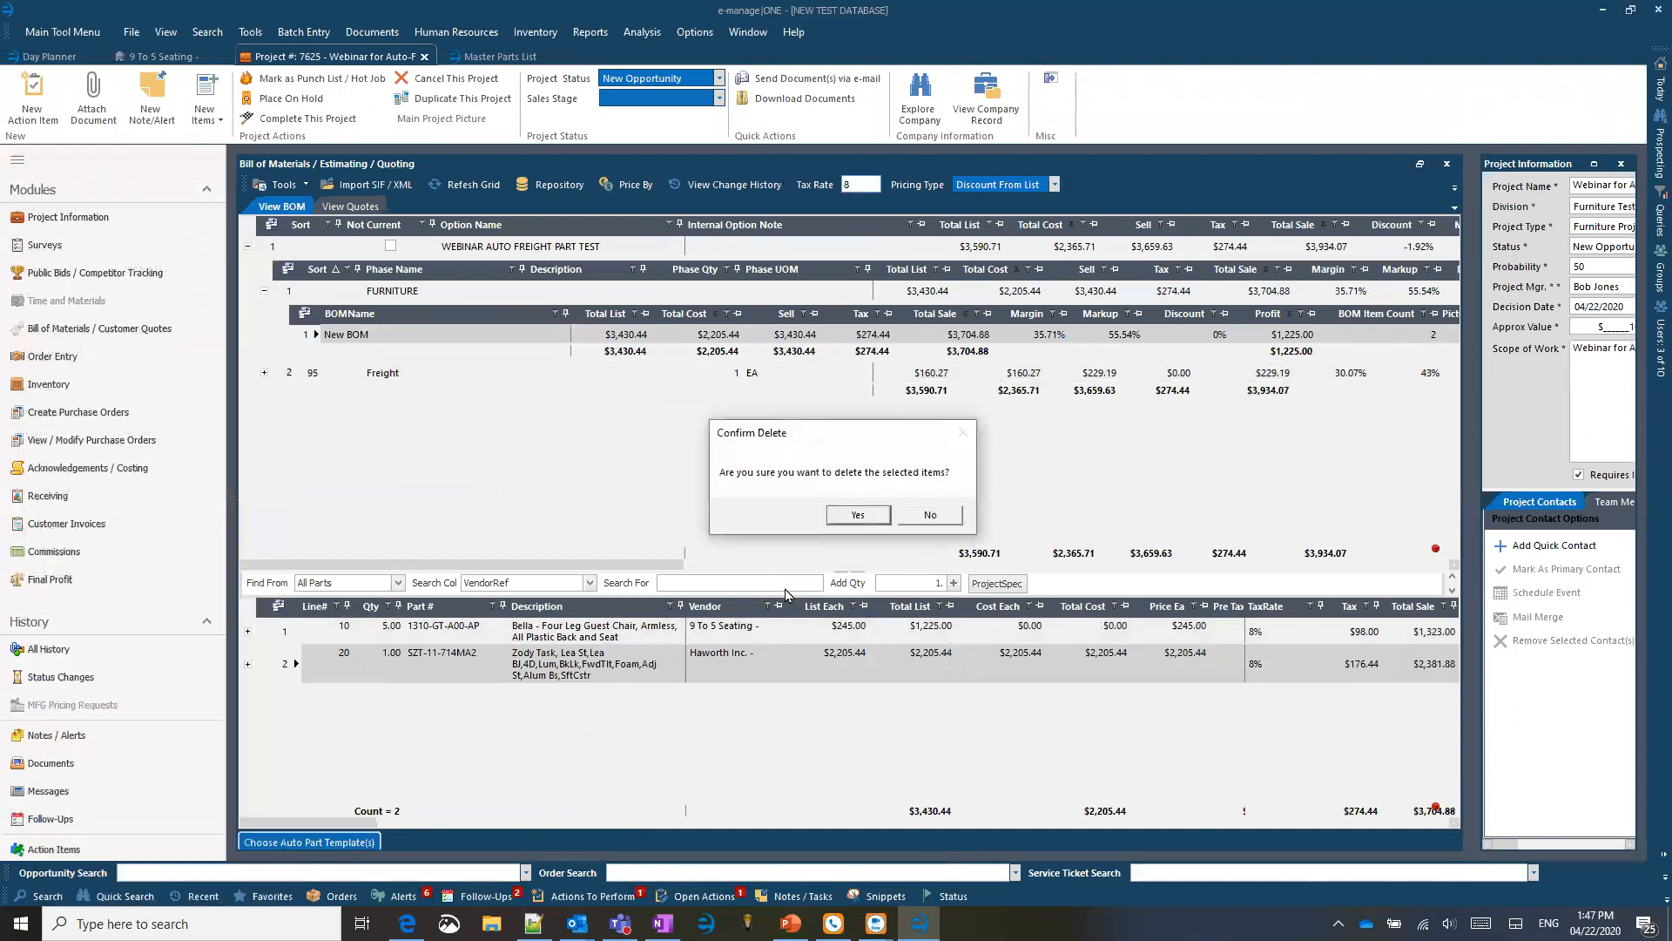
{"action": "left_click", "coordinate": [860, 514]}
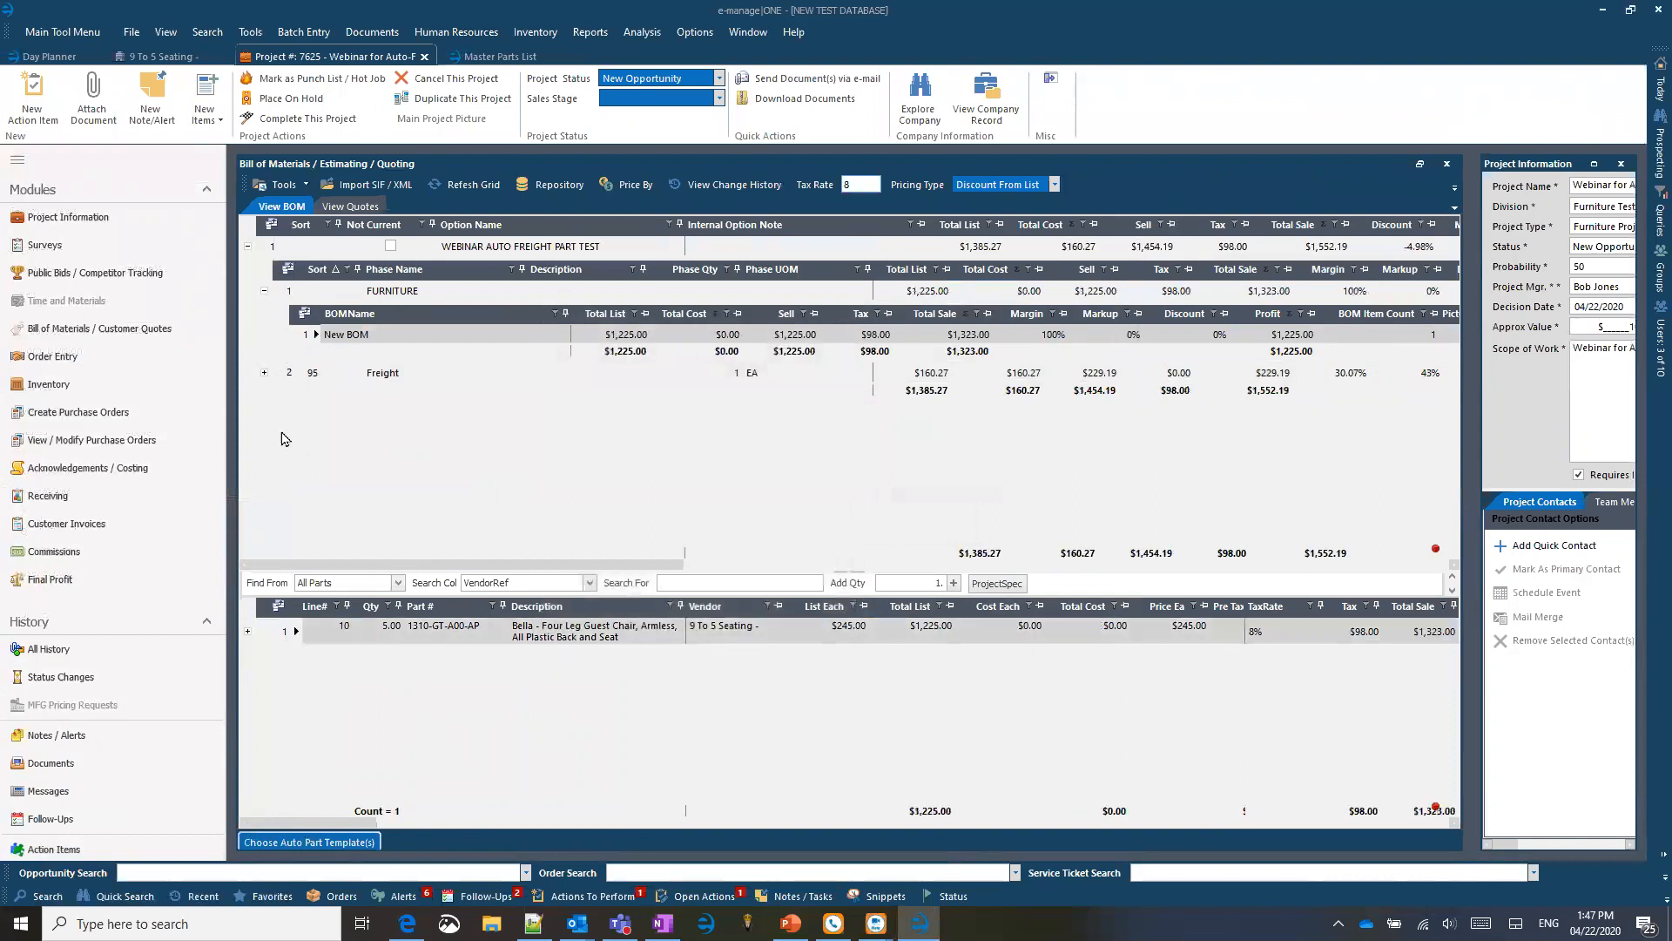
Step: Select the Freight phase and check which vendors its FREIGHT lines belong to
{"action": "left_click", "coordinate": [296, 373]}
{"action": "left_click", "coordinate": [736, 603]}
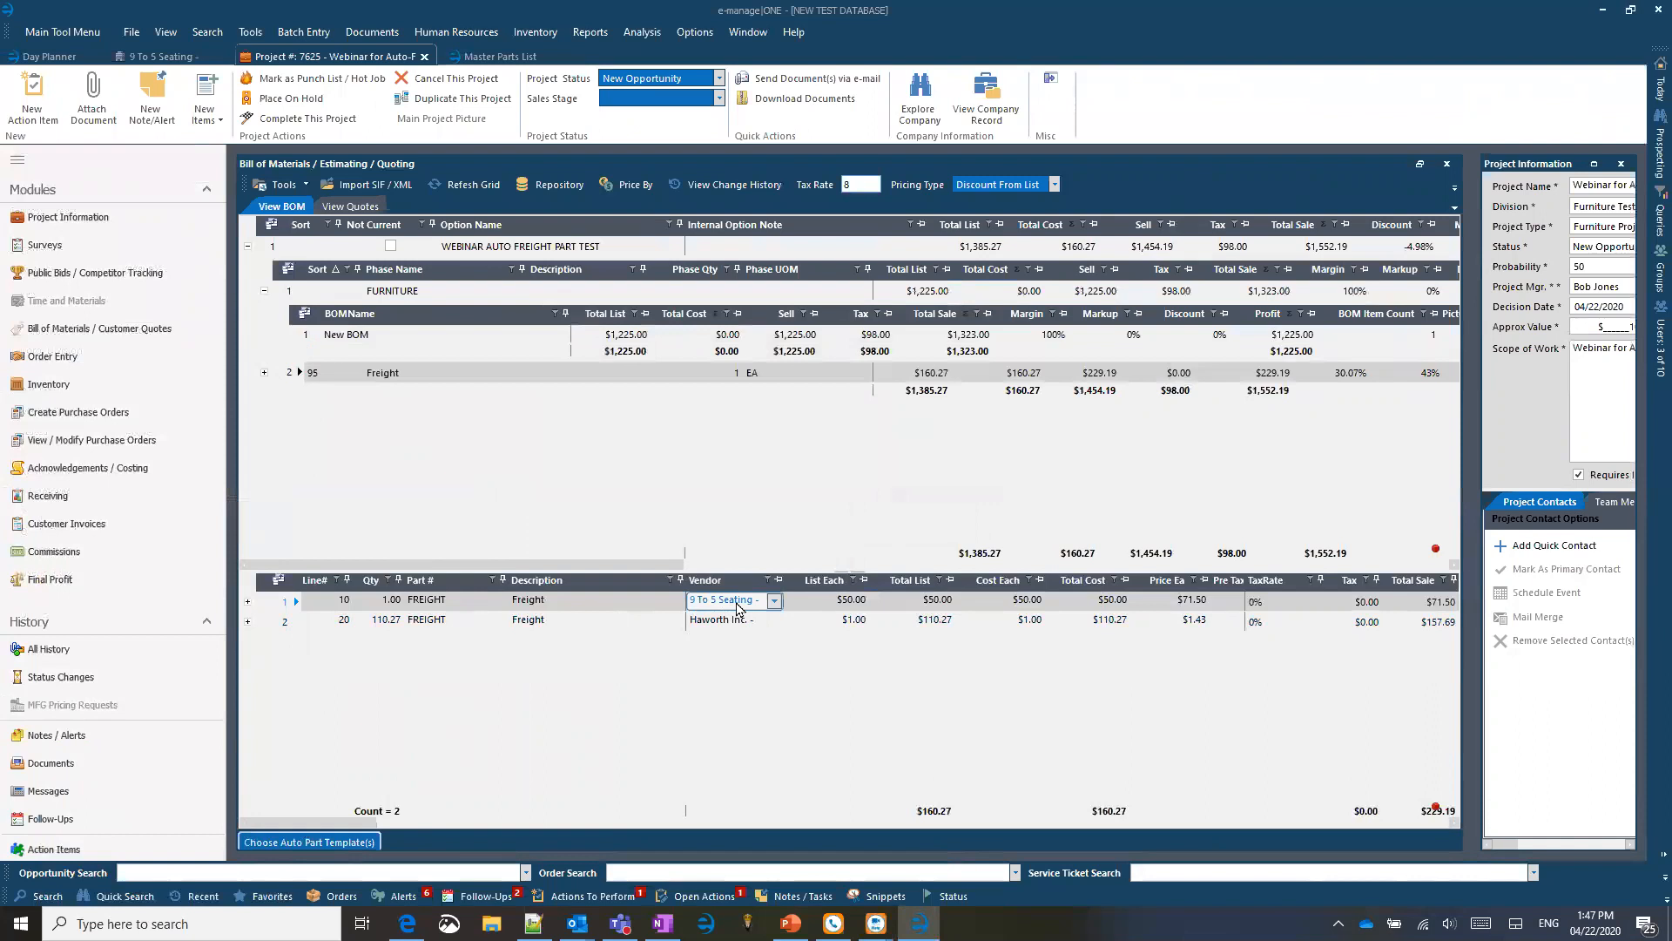